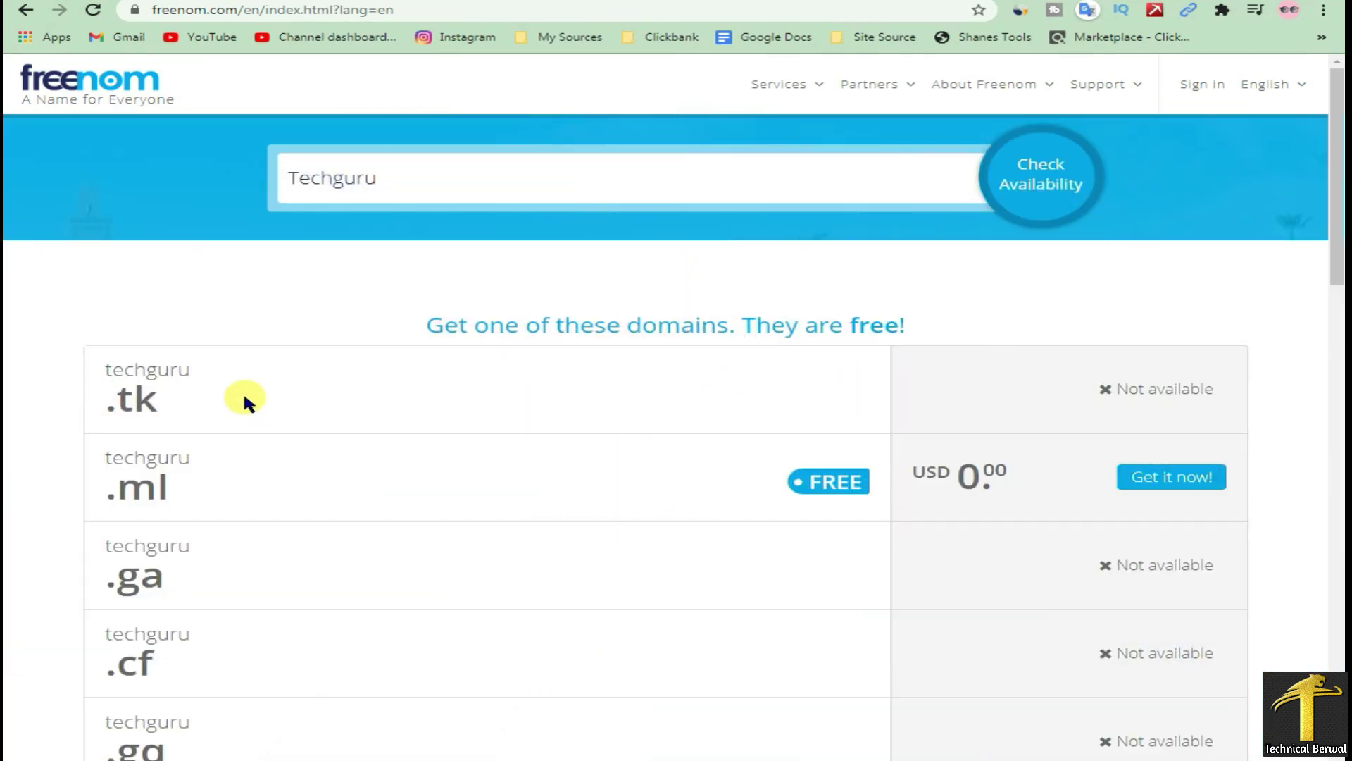
Scroll down the Techguru availability results, where only techguru.ml is free
scroll(1207, 261, down, 1)
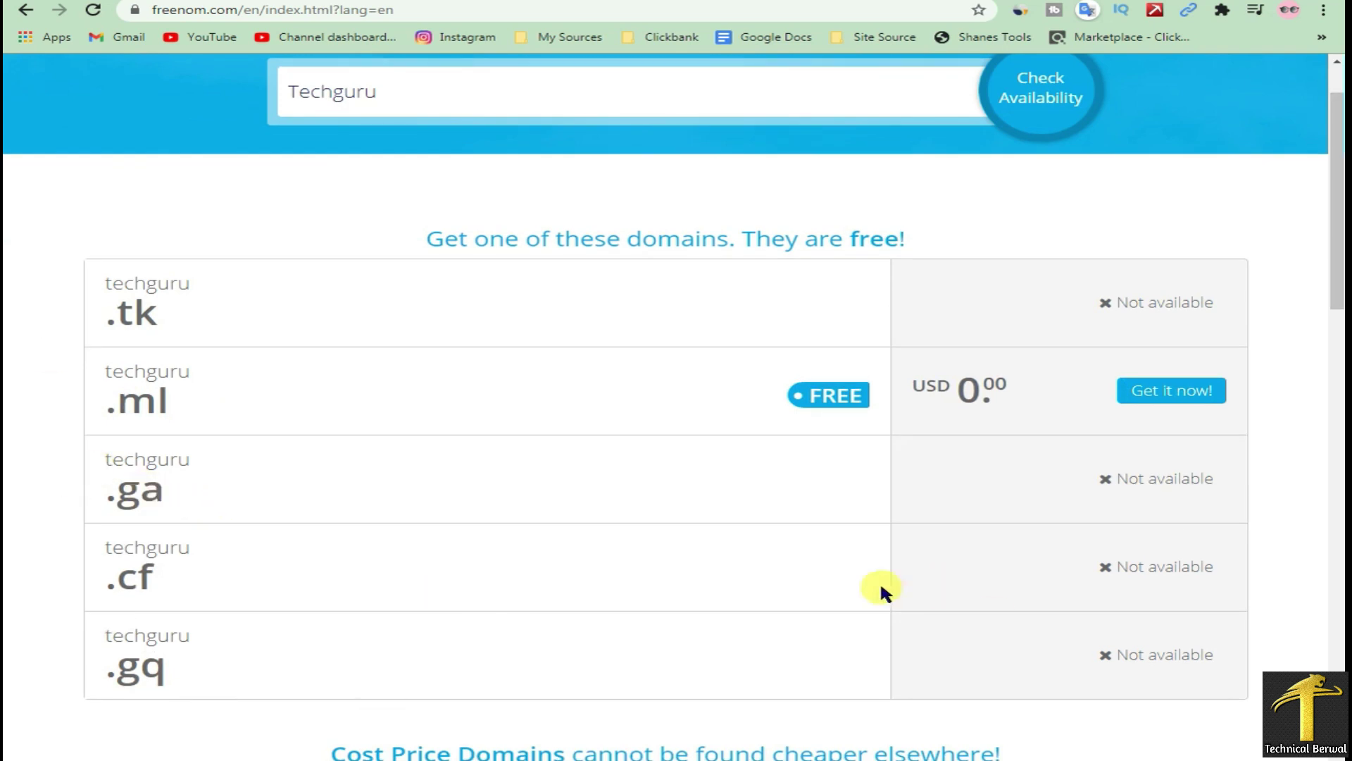
Add the free techguru.ml domain to the Freenom cart and proceed to checkout
drag(175, 369, 202, 416)
click(194, 413)
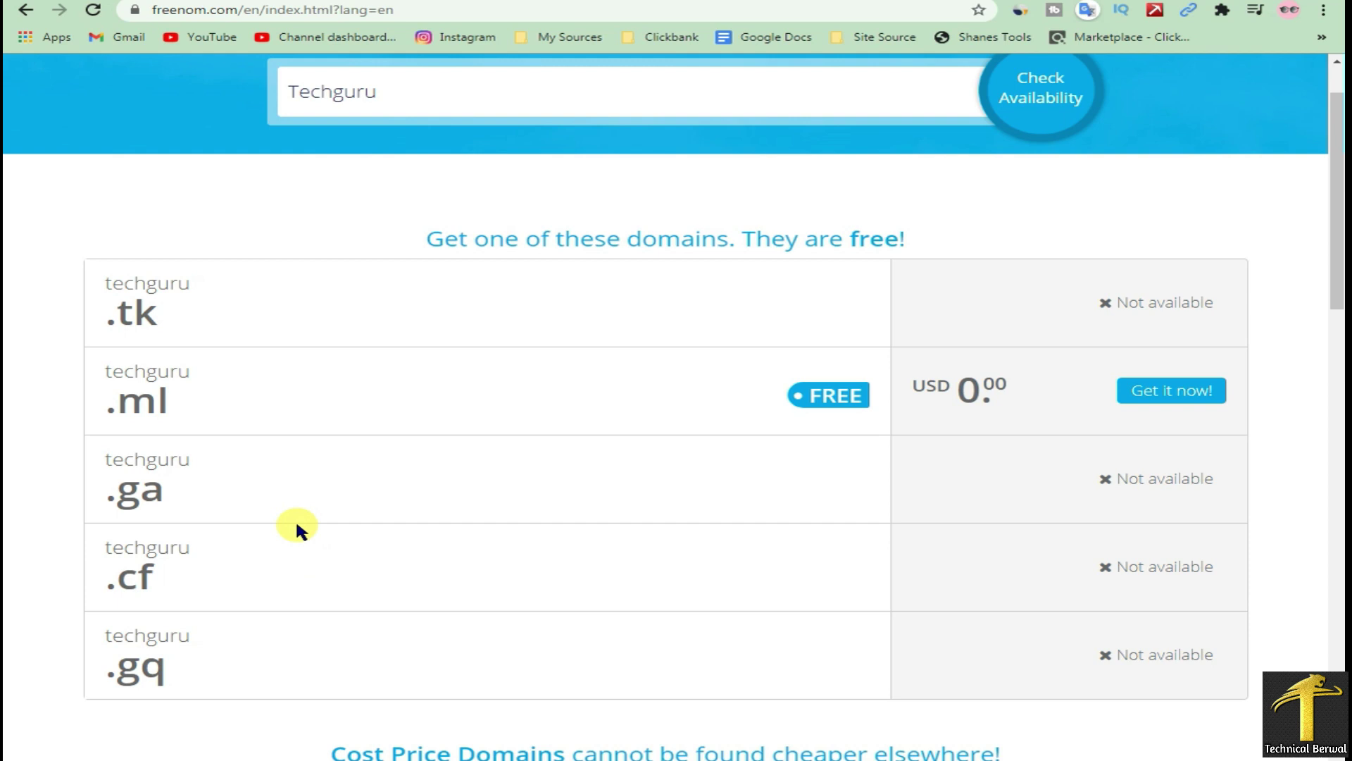
scroll(278, 473, down, 6)
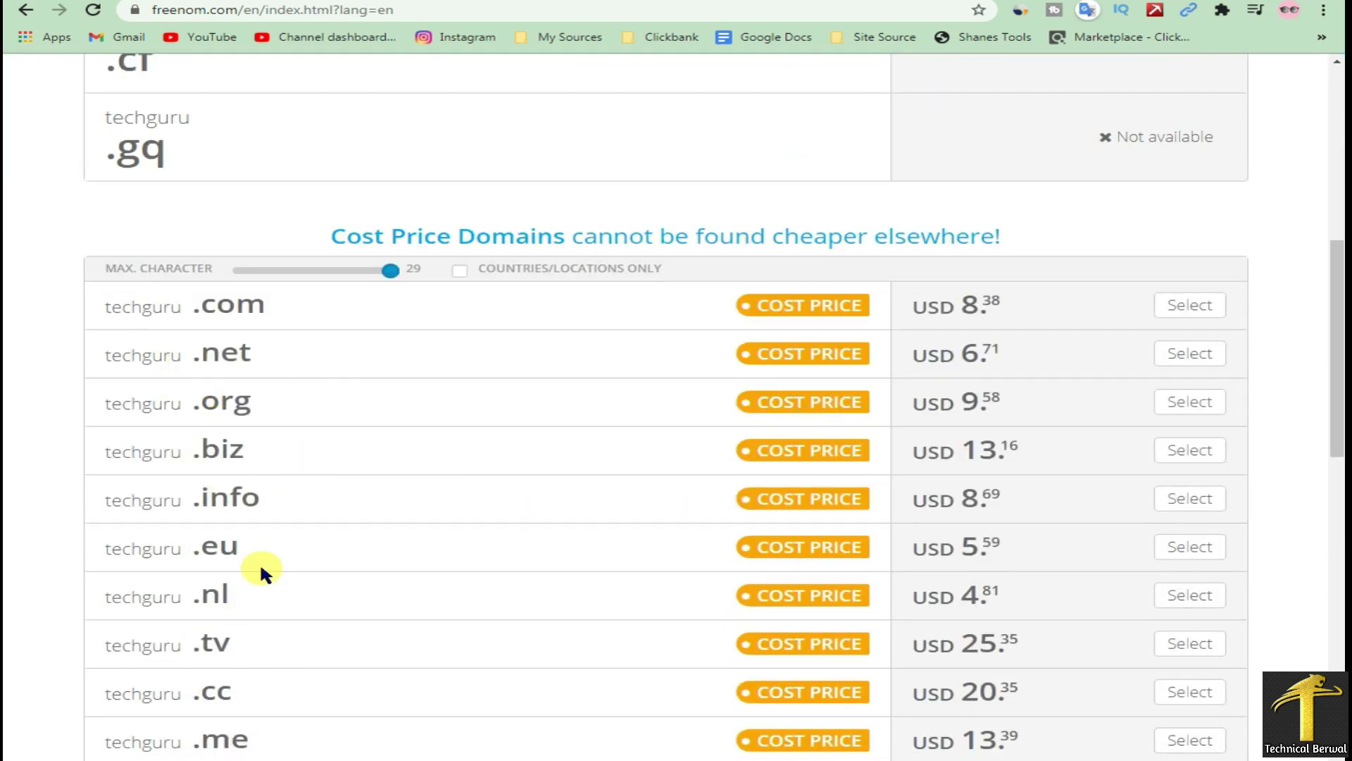
scroll(821, 392, up, 9)
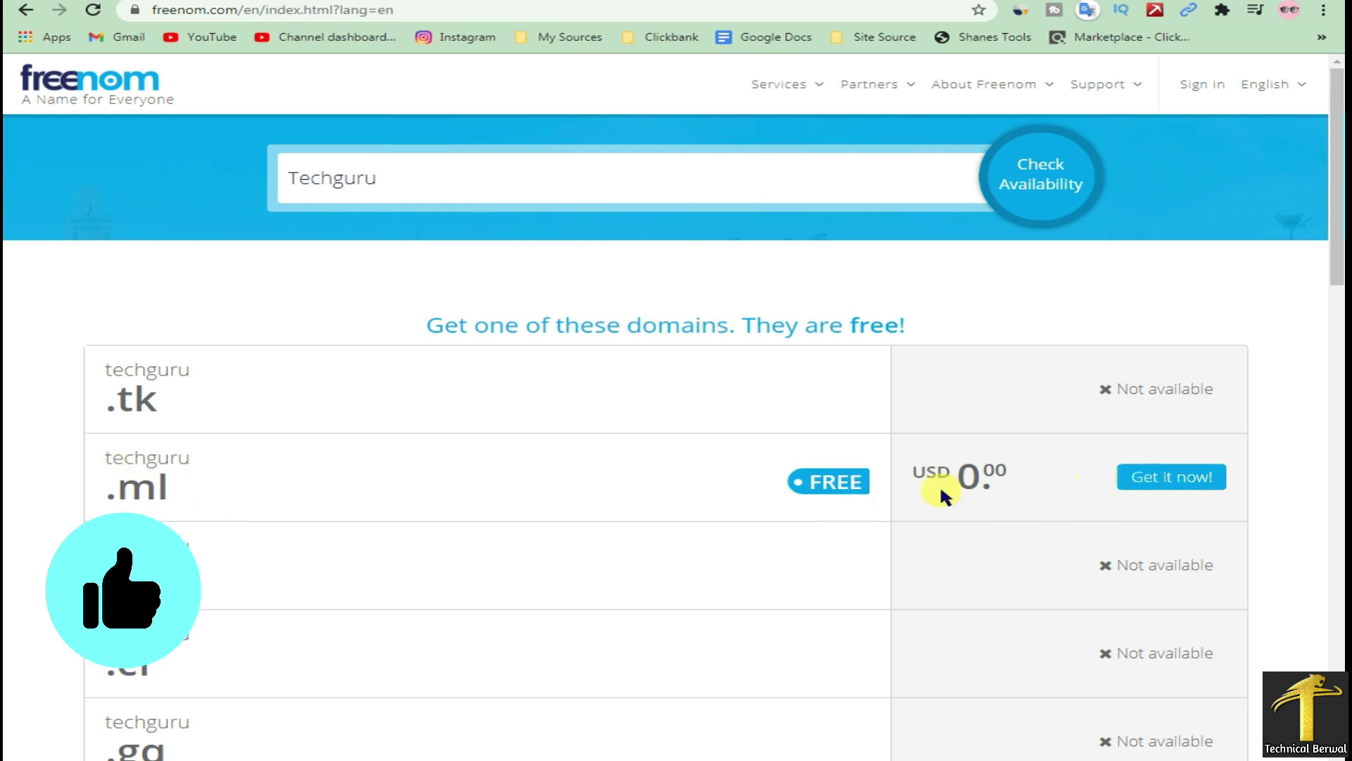
click(1149, 485)
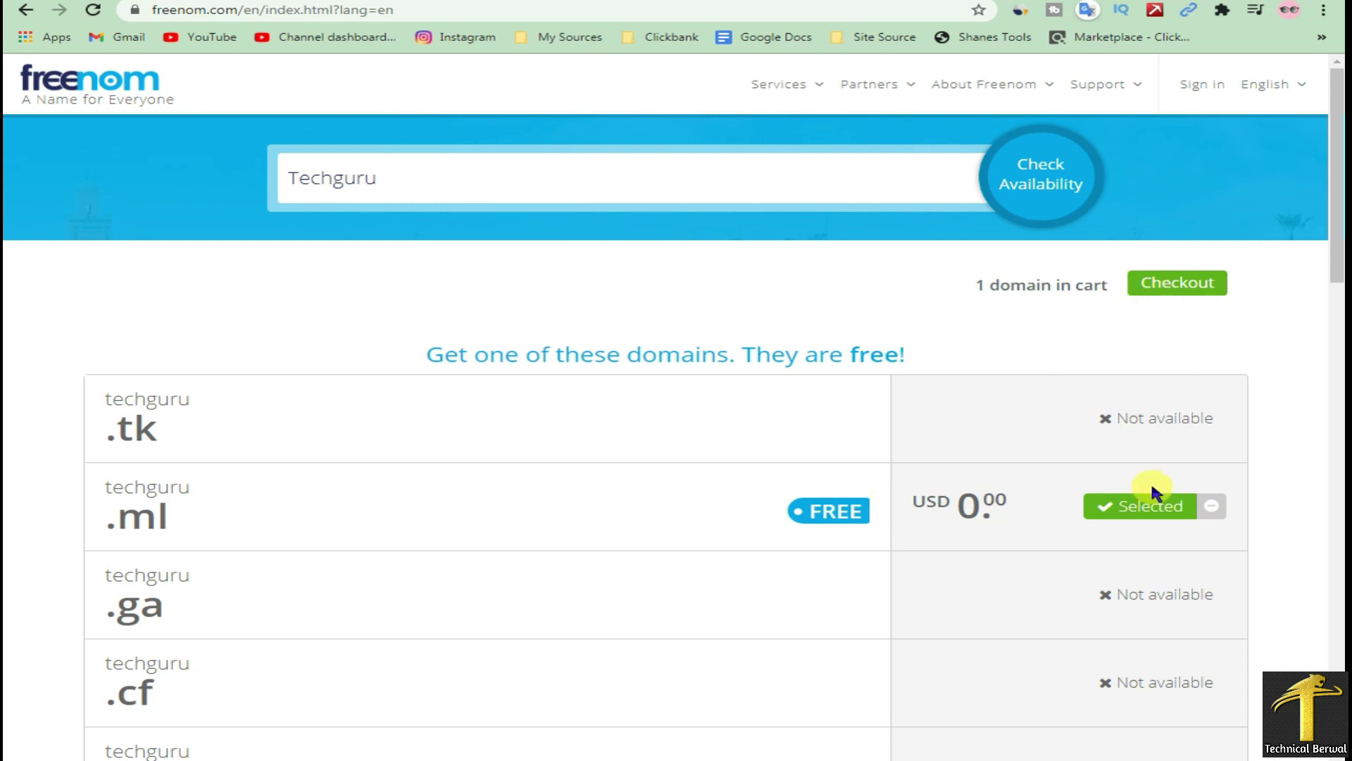
click(1162, 285)
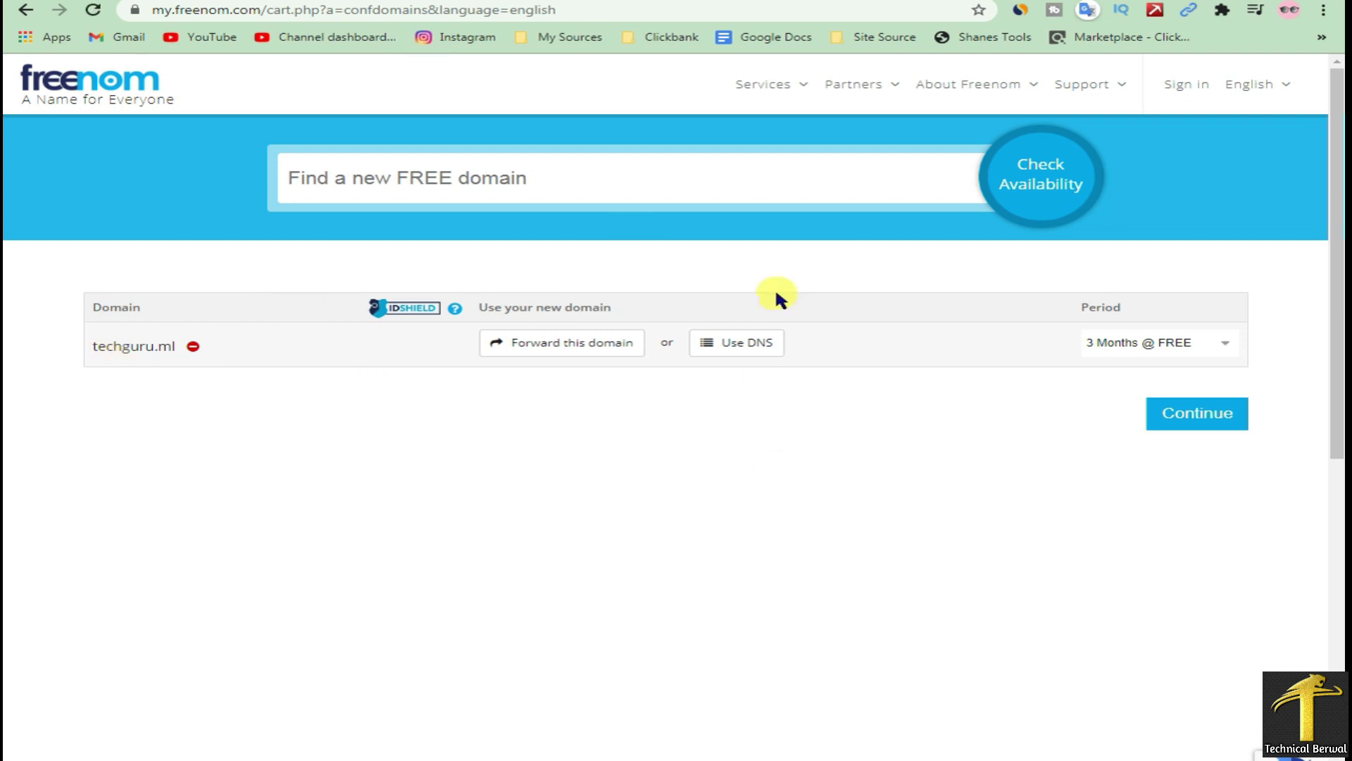
Change techguru.ml's period to 12 Months @ FREE and continue to Review & Checkout
double_click(1119, 309)
click(1033, 451)
click(1224, 345)
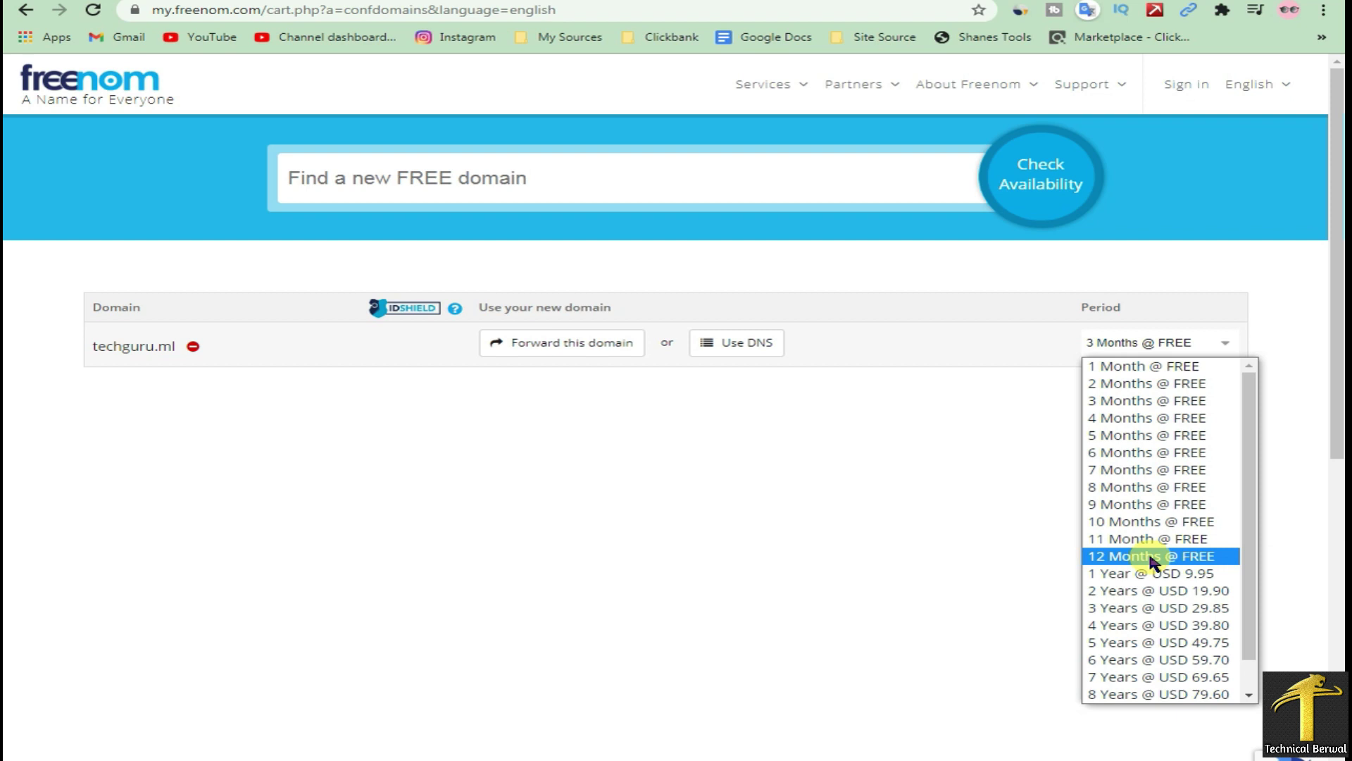
click(1151, 557)
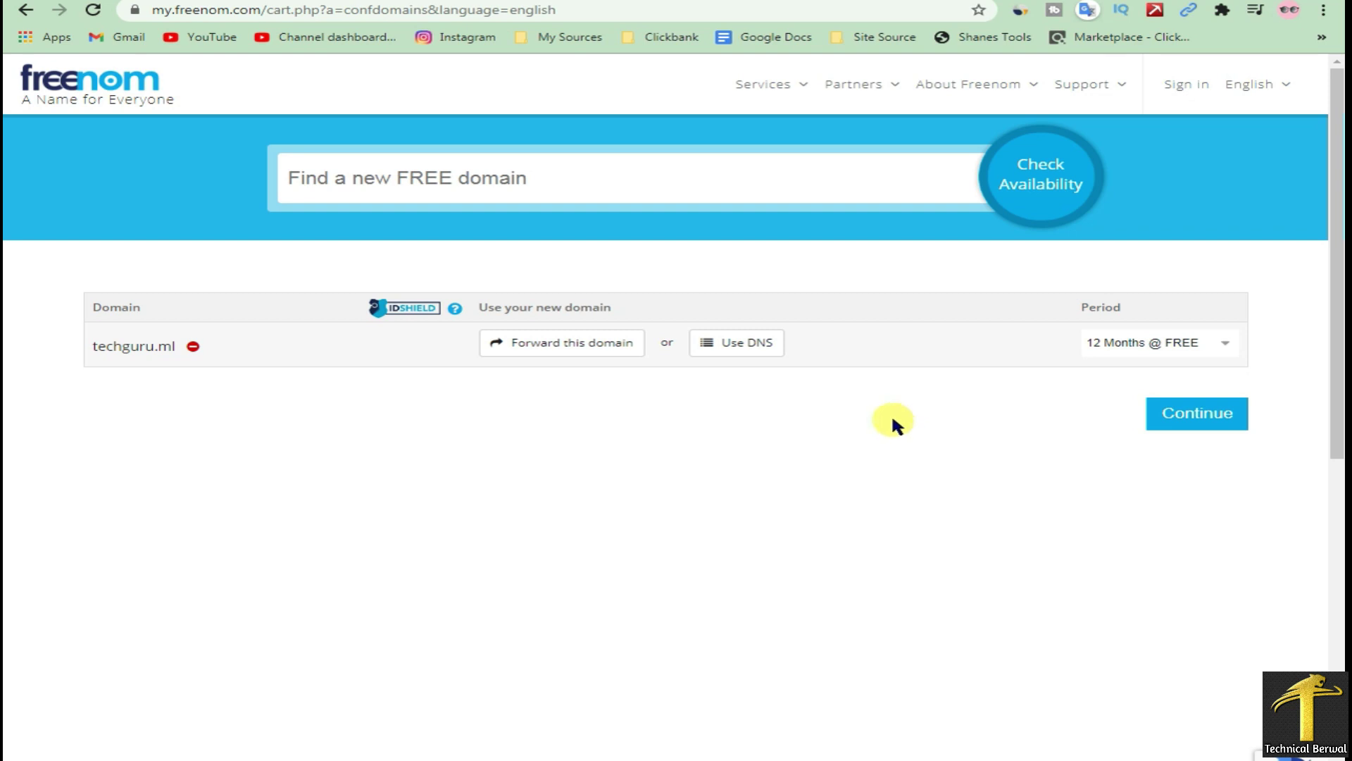
click(1192, 425)
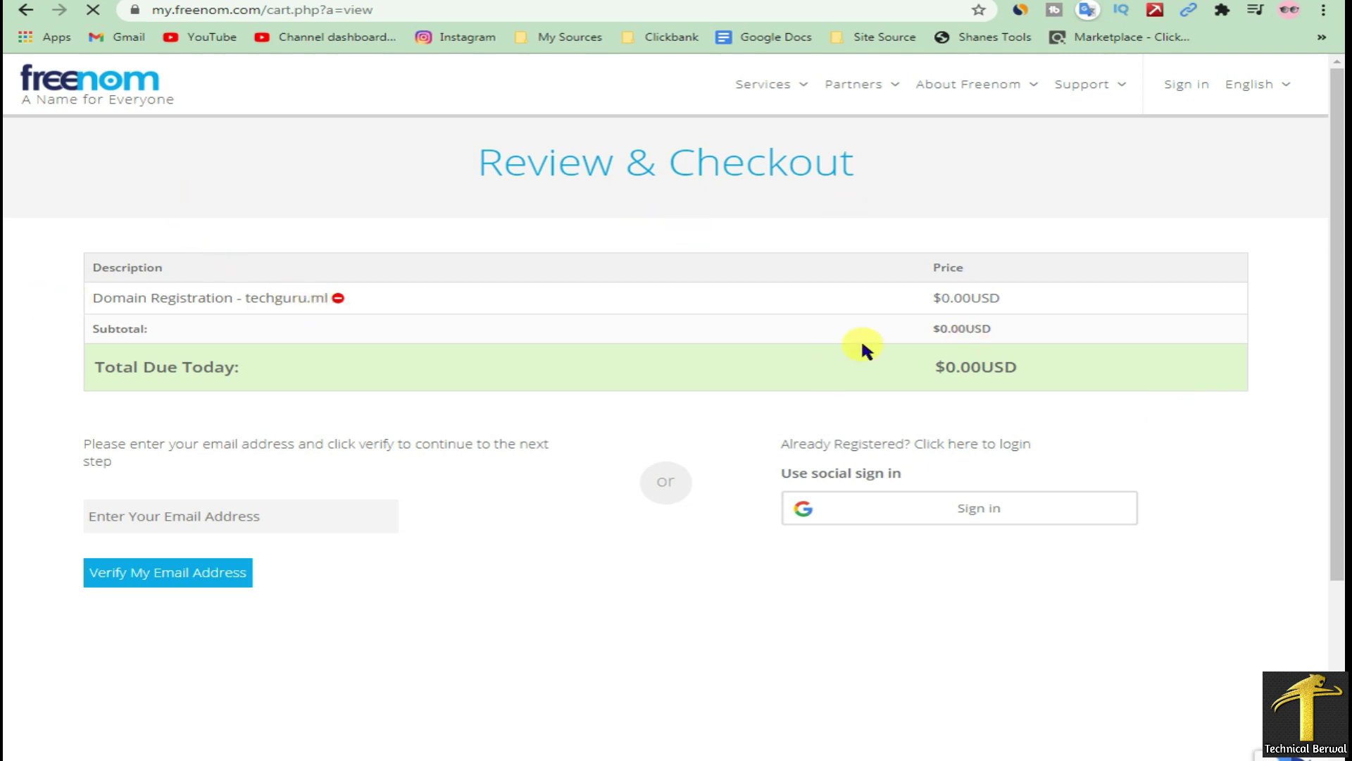
Paste the account email address and verify it for the $0.00USD checkout
drag(1013, 362, 911, 374)
click(1071, 368)
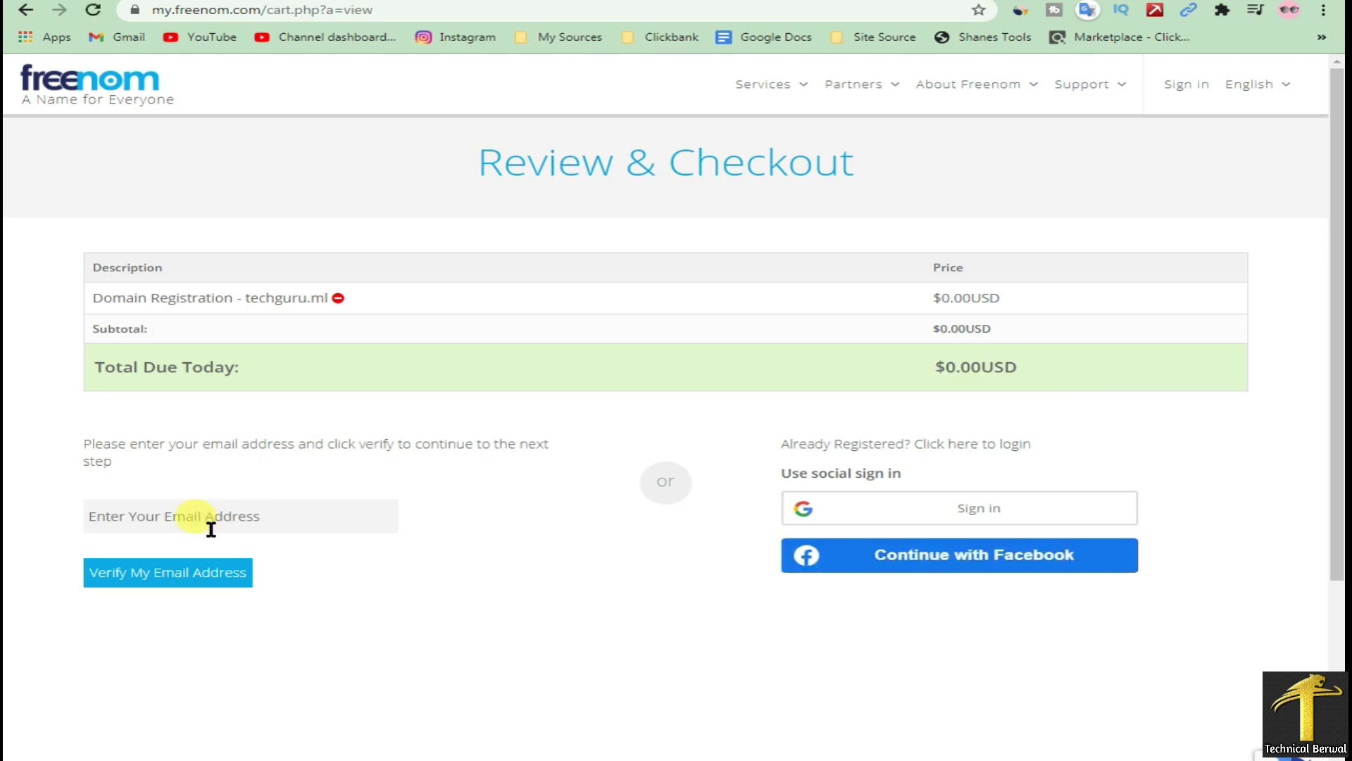
click(150, 516)
key(ctrl+v)
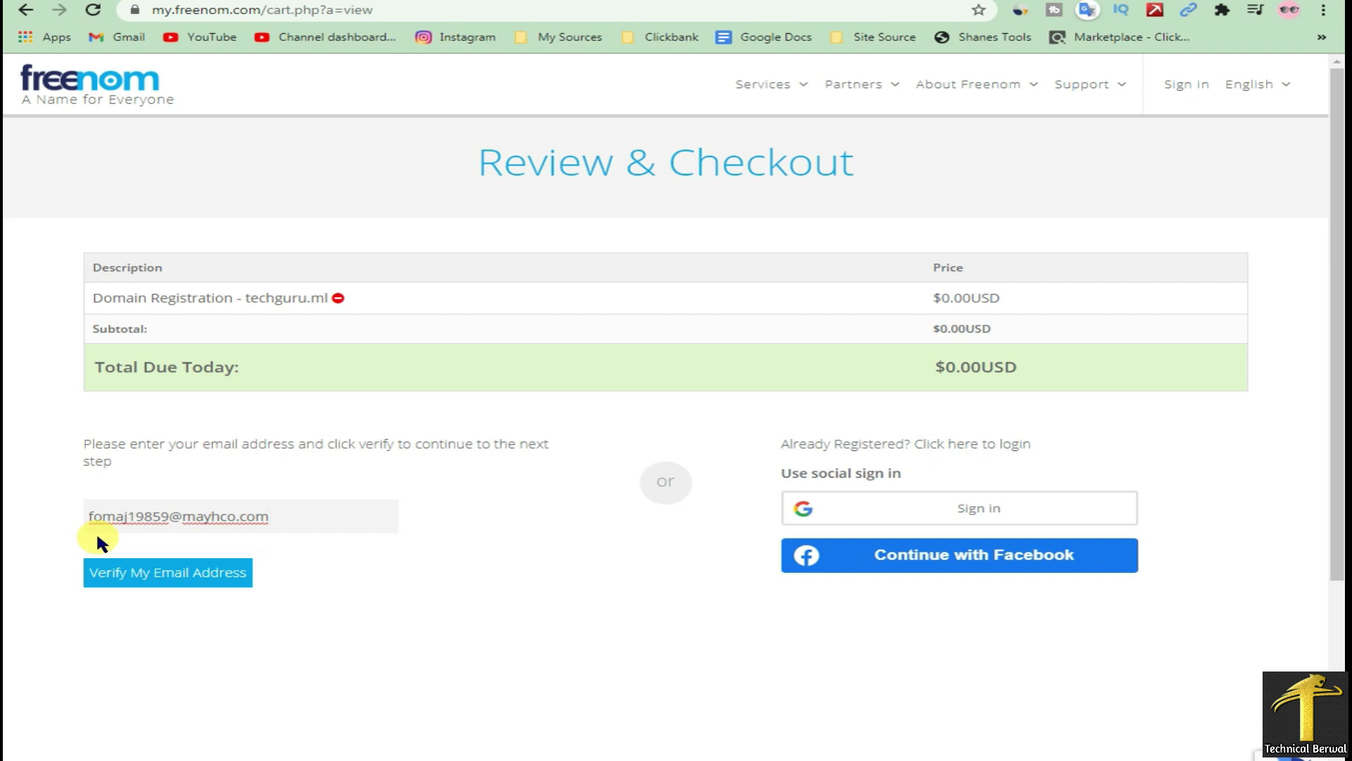
click(141, 583)
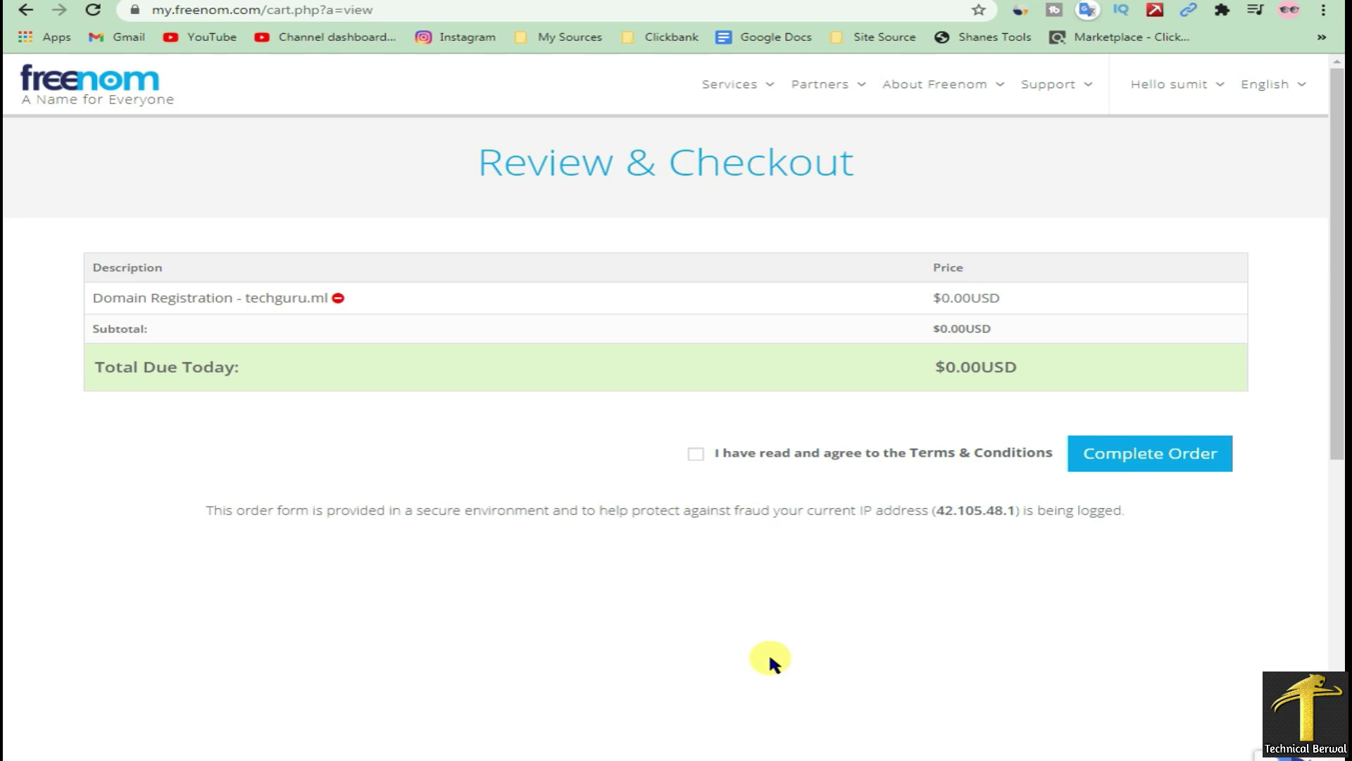
Accept the Terms & Conditions and complete the free techguru.ml order
click(696, 455)
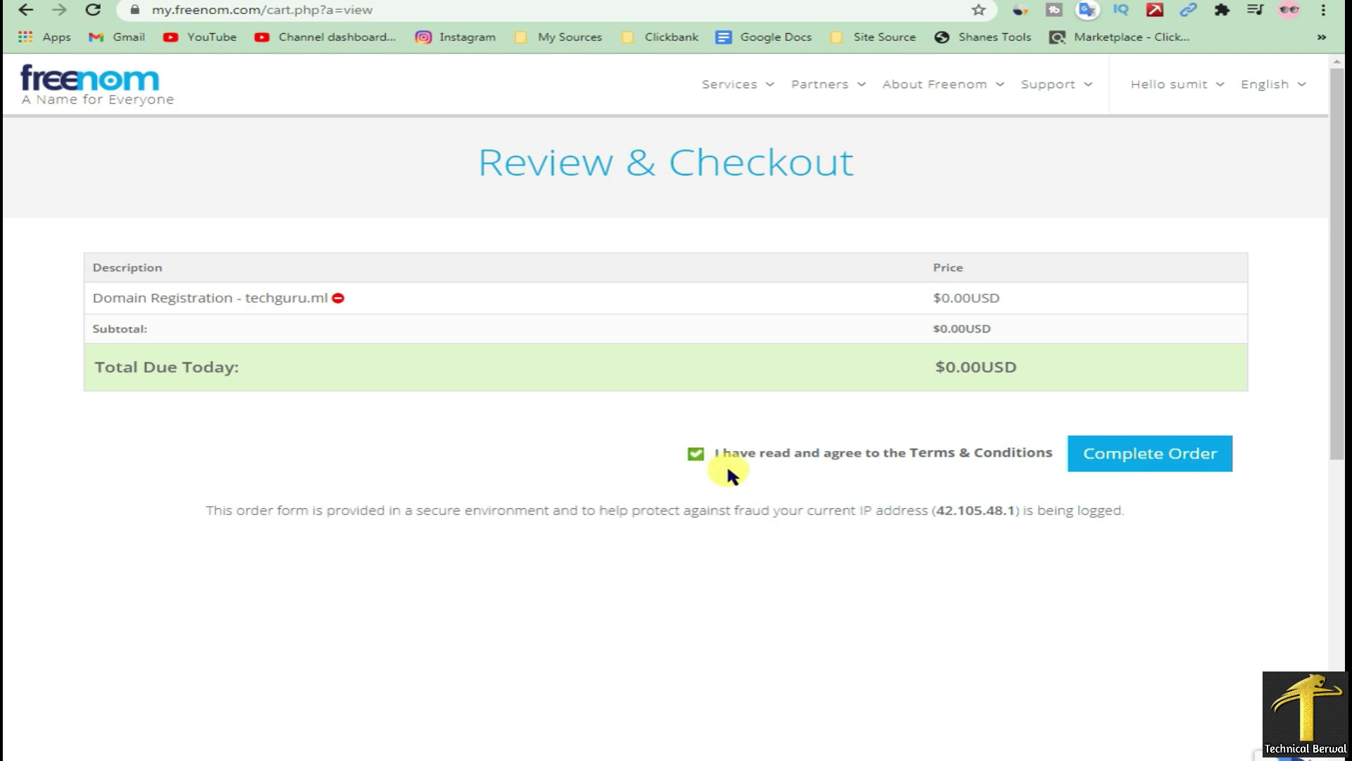
click(1133, 469)
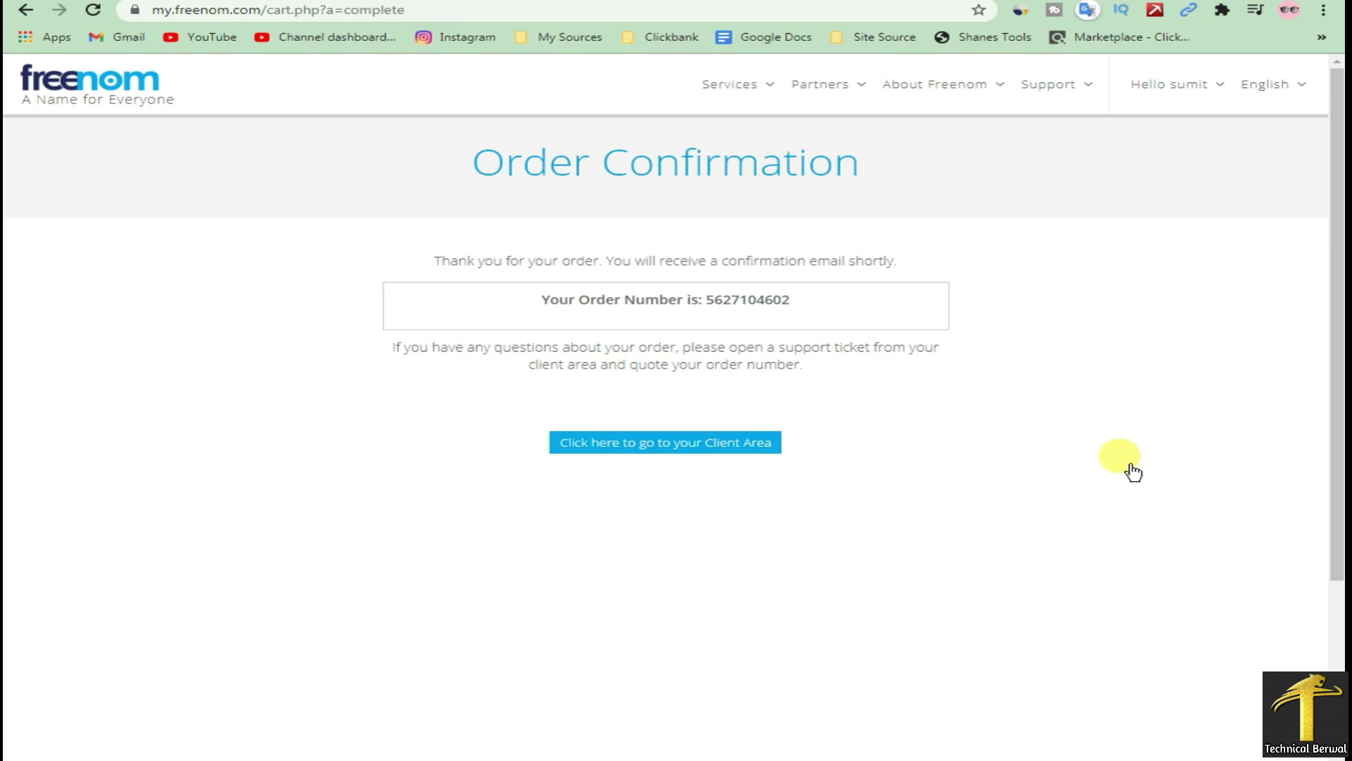
Go from the Order Confirmation page to the Freenom client area
drag(491, 163, 905, 166)
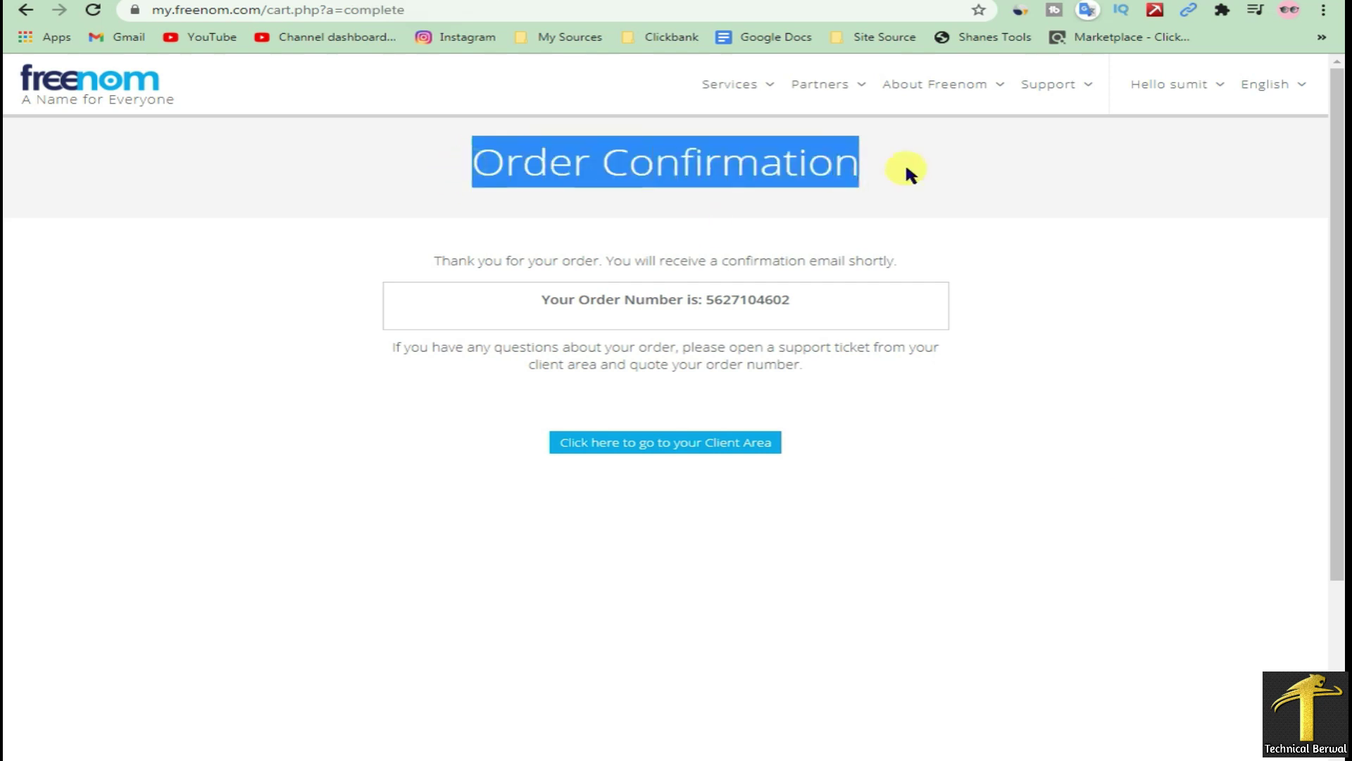
click(923, 246)
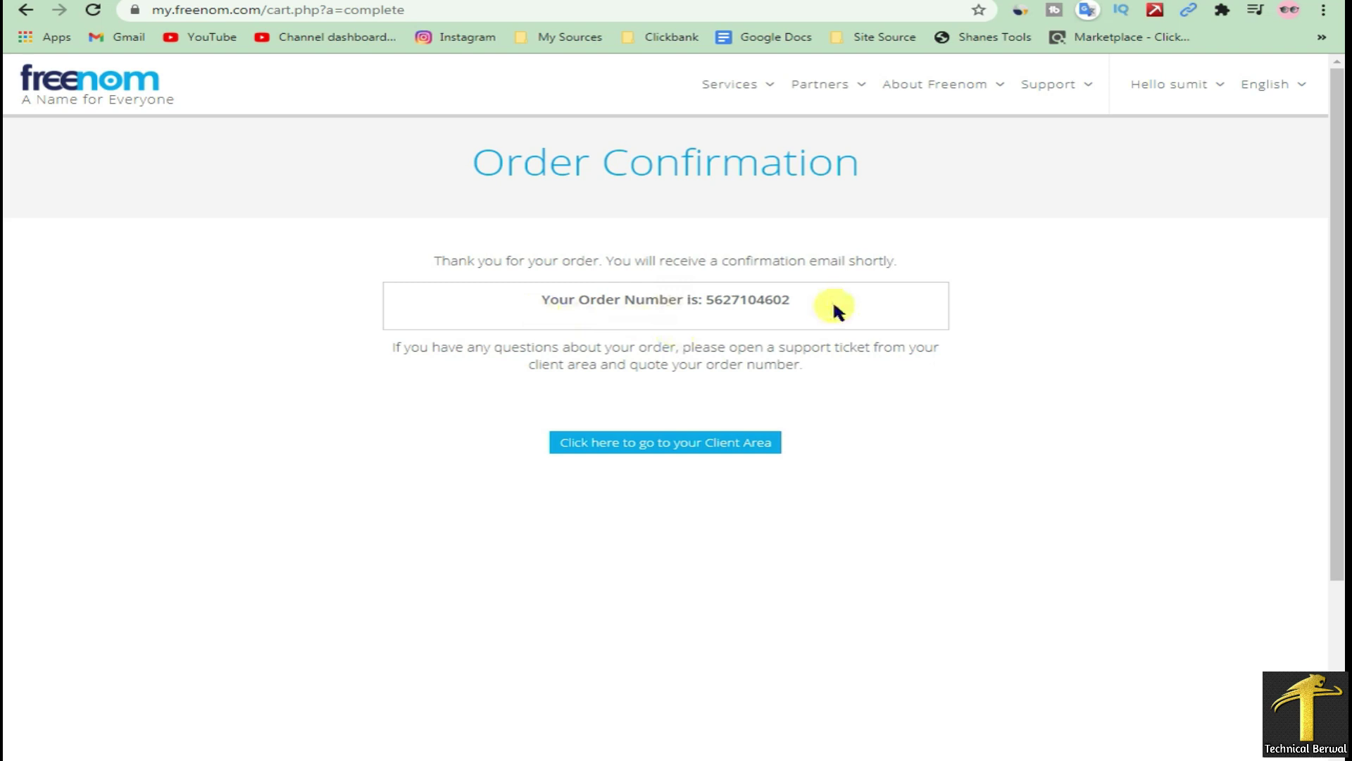
click(645, 446)
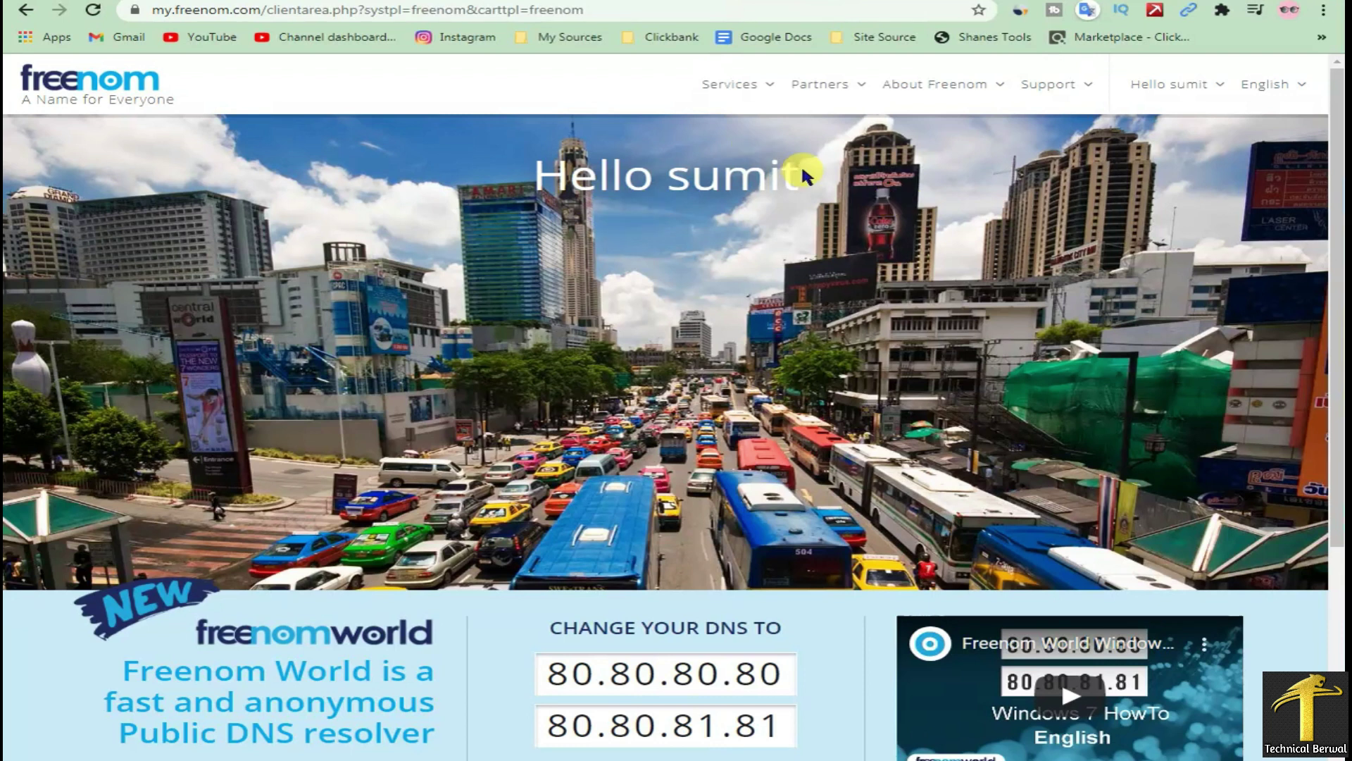
View My Domains listing techguru.ml and tberwal.ml, then switch to the Hostinger tab
click(762, 88)
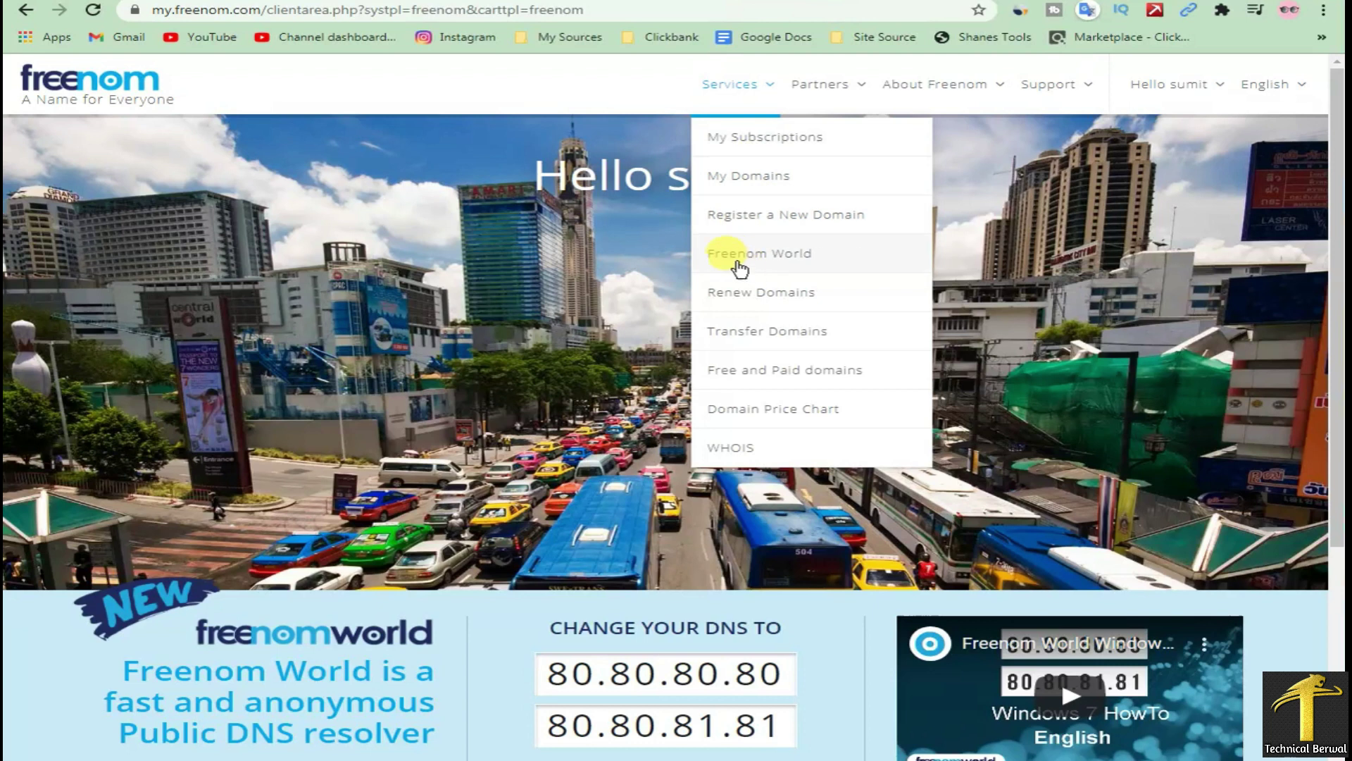
click(725, 177)
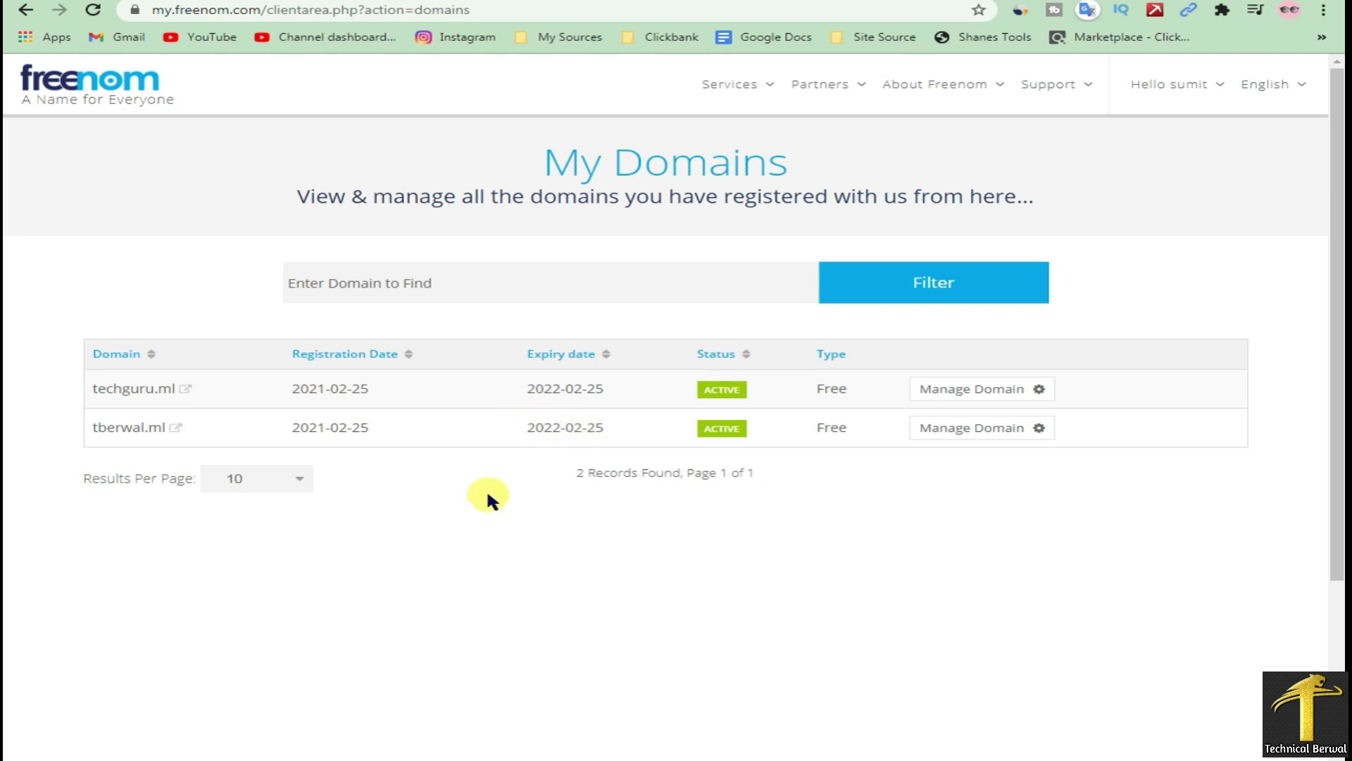
key(ctrl+Tab)
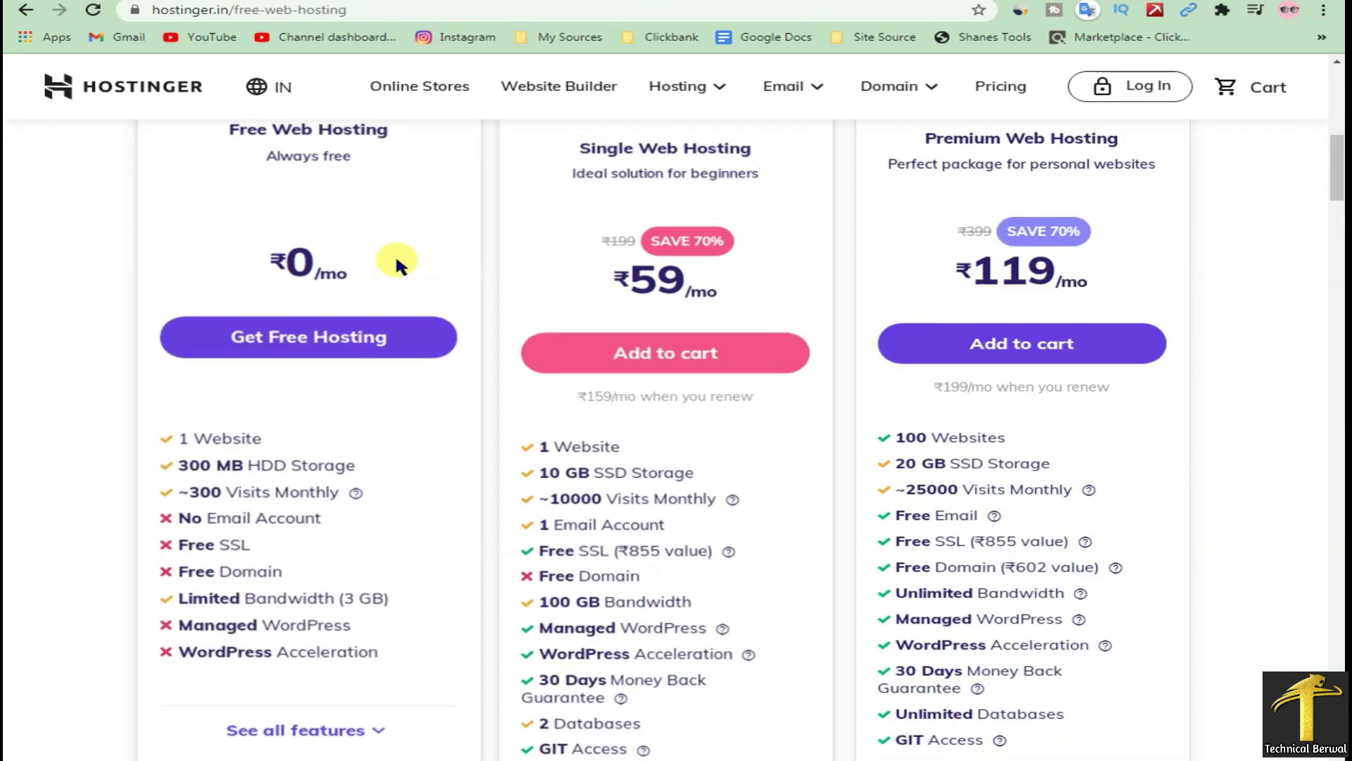
Scroll through Hostinger's hosting plans page, highlighting a line of the plan comparison
scroll(395, 253, up, 10)
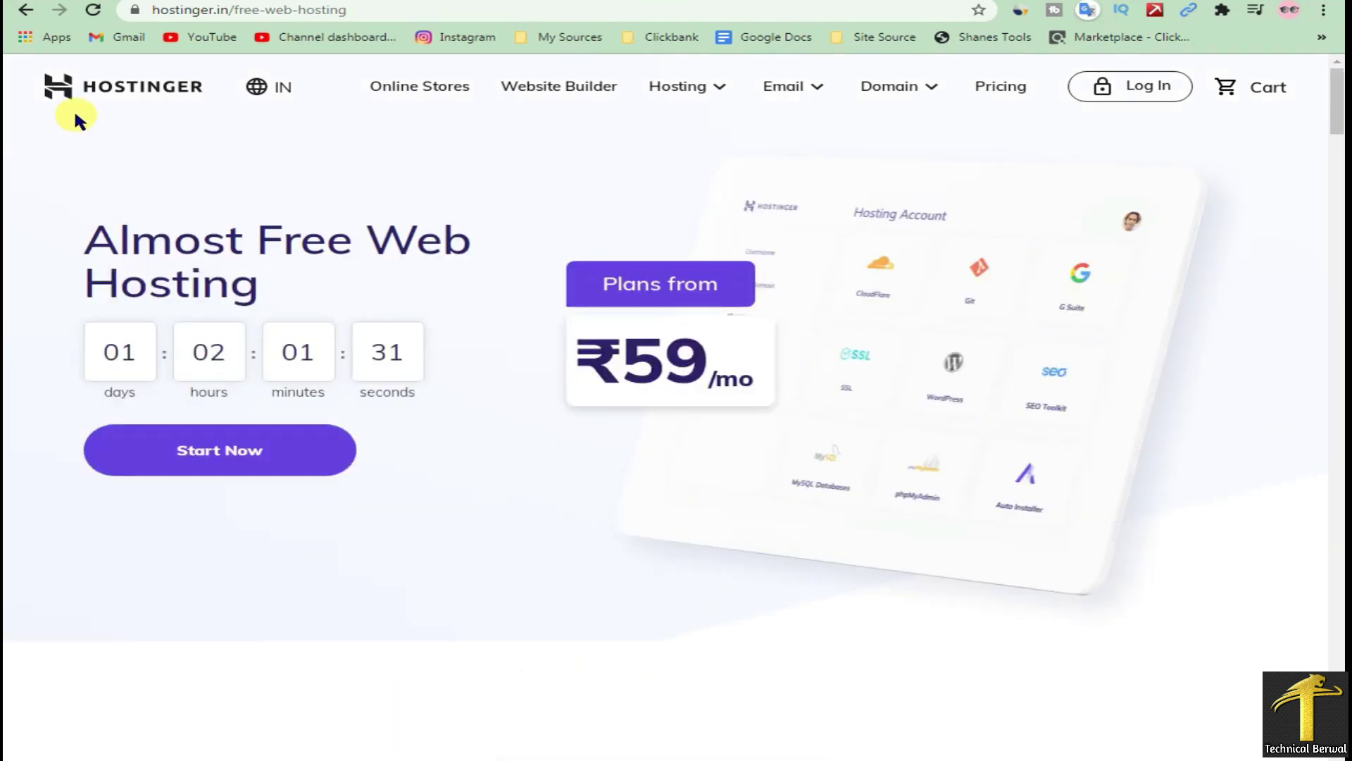
scroll(392, 223, down, 10)
scroll(417, 239, up, 3)
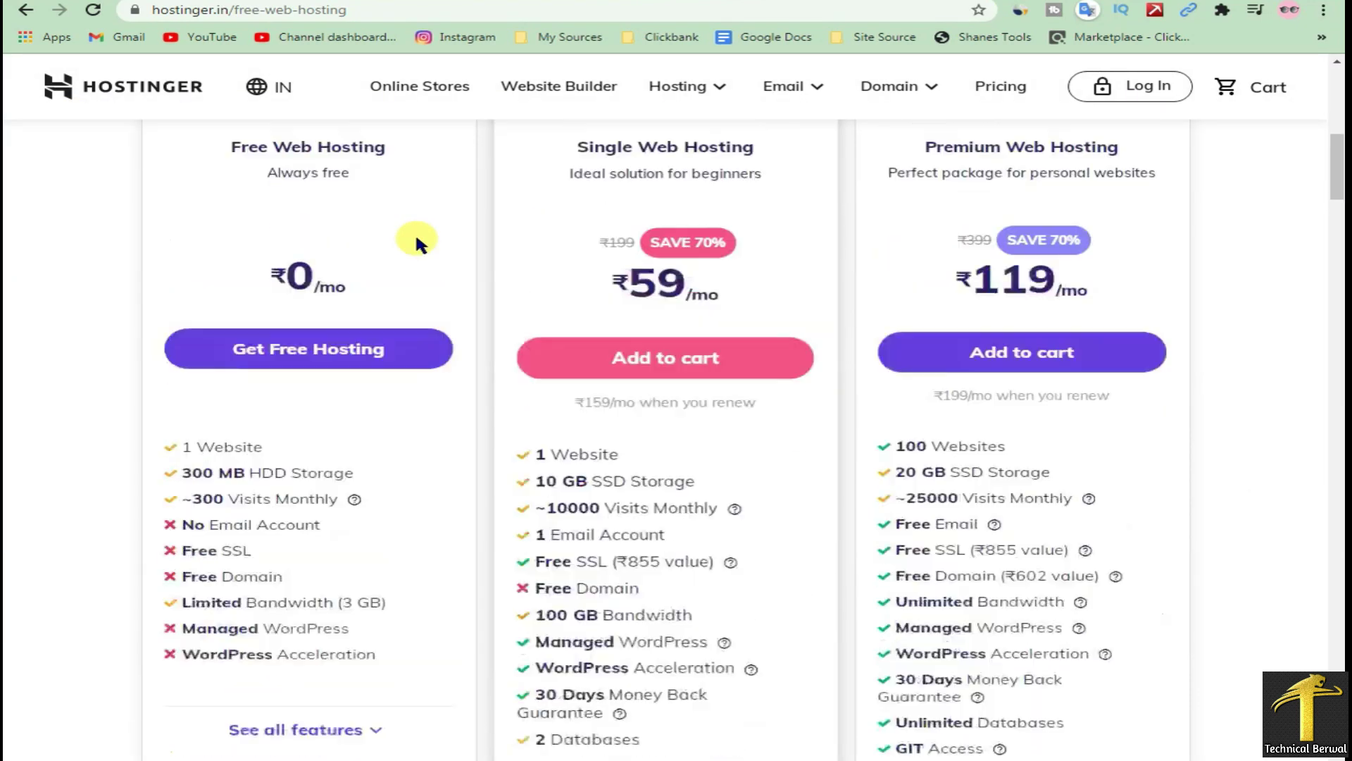
scroll(415, 238, down, 2)
scroll(605, 239, up, 4)
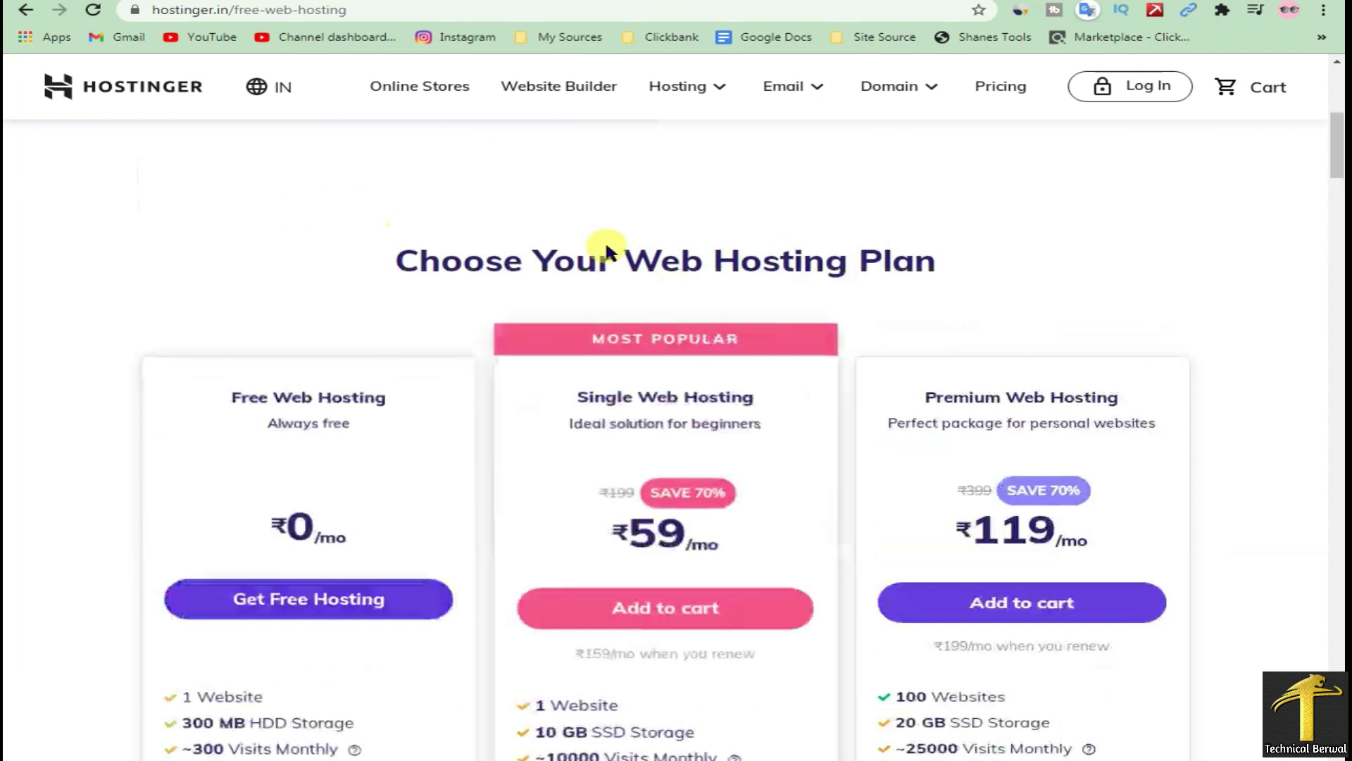
drag(553, 259, 1021, 277)
click(1022, 278)
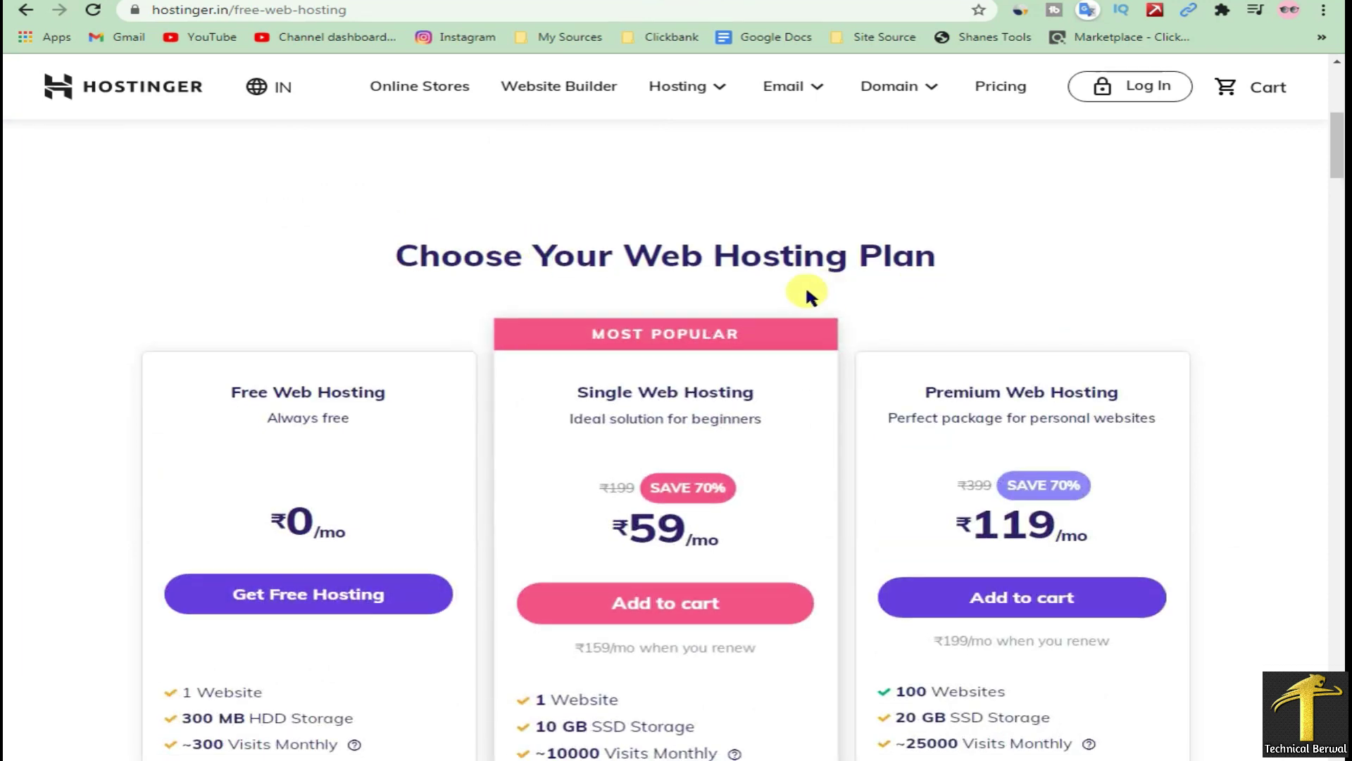
scroll(690, 299, down, 5)
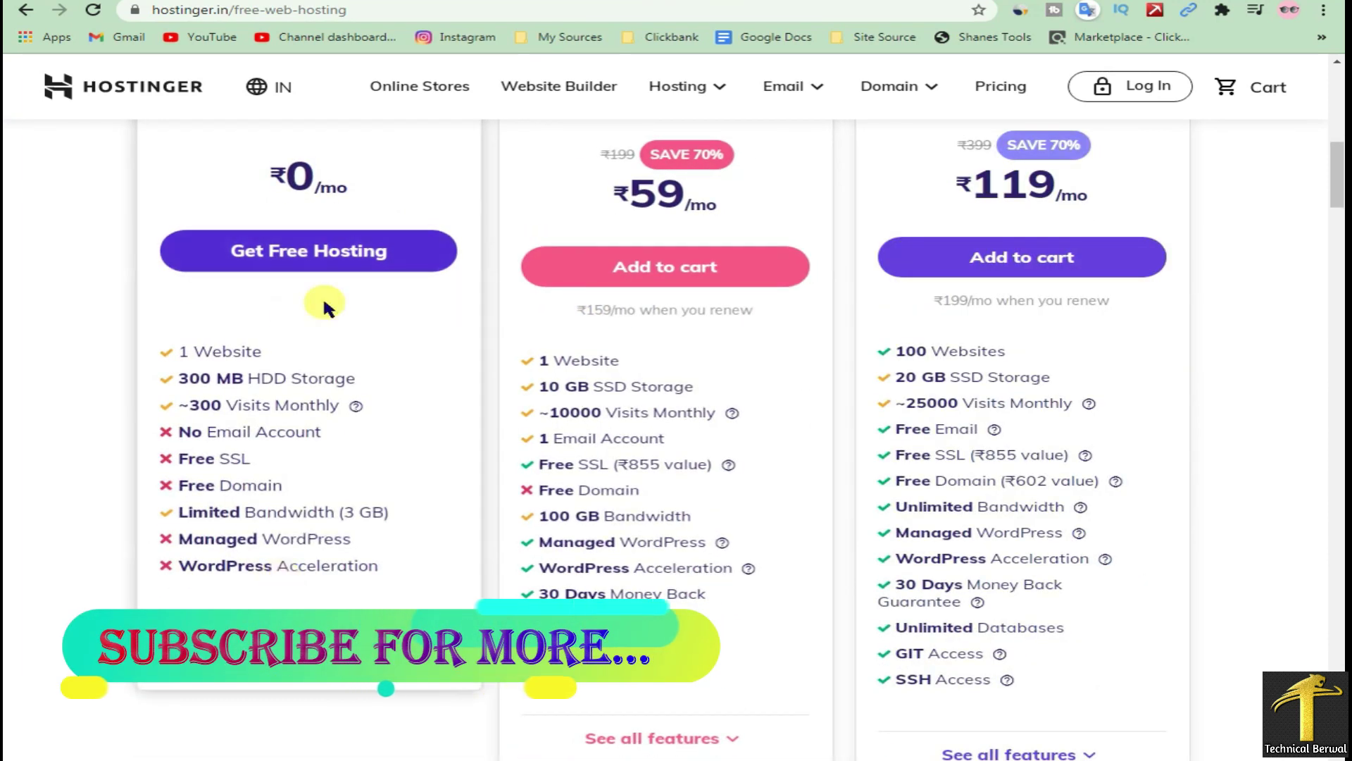
scroll(322, 303, up, 3)
scroll(338, 426, down, 3)
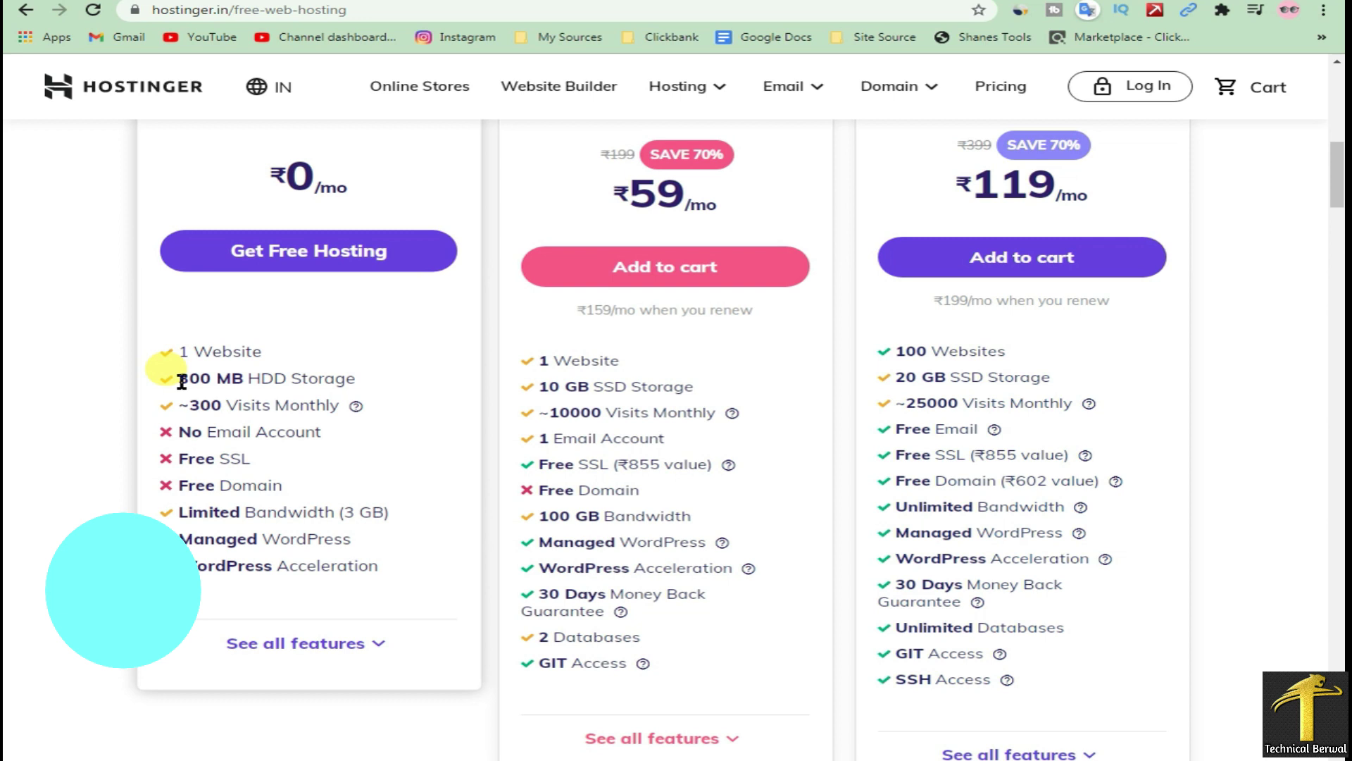
Highlight the free plan's 300 MB storage, ~300 monthly visits and no email account
drag(184, 381, 334, 380)
click(61, 451)
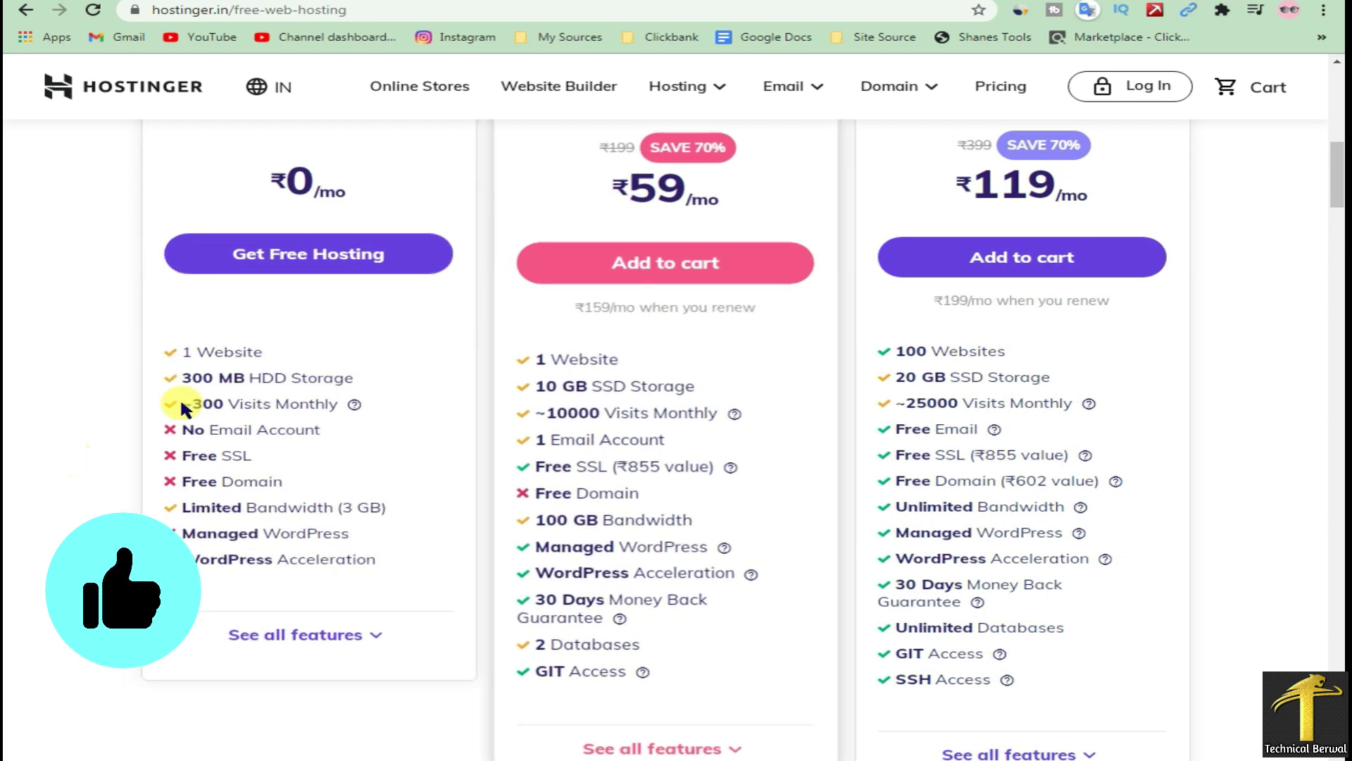
drag(187, 406, 344, 406)
click(4, 509)
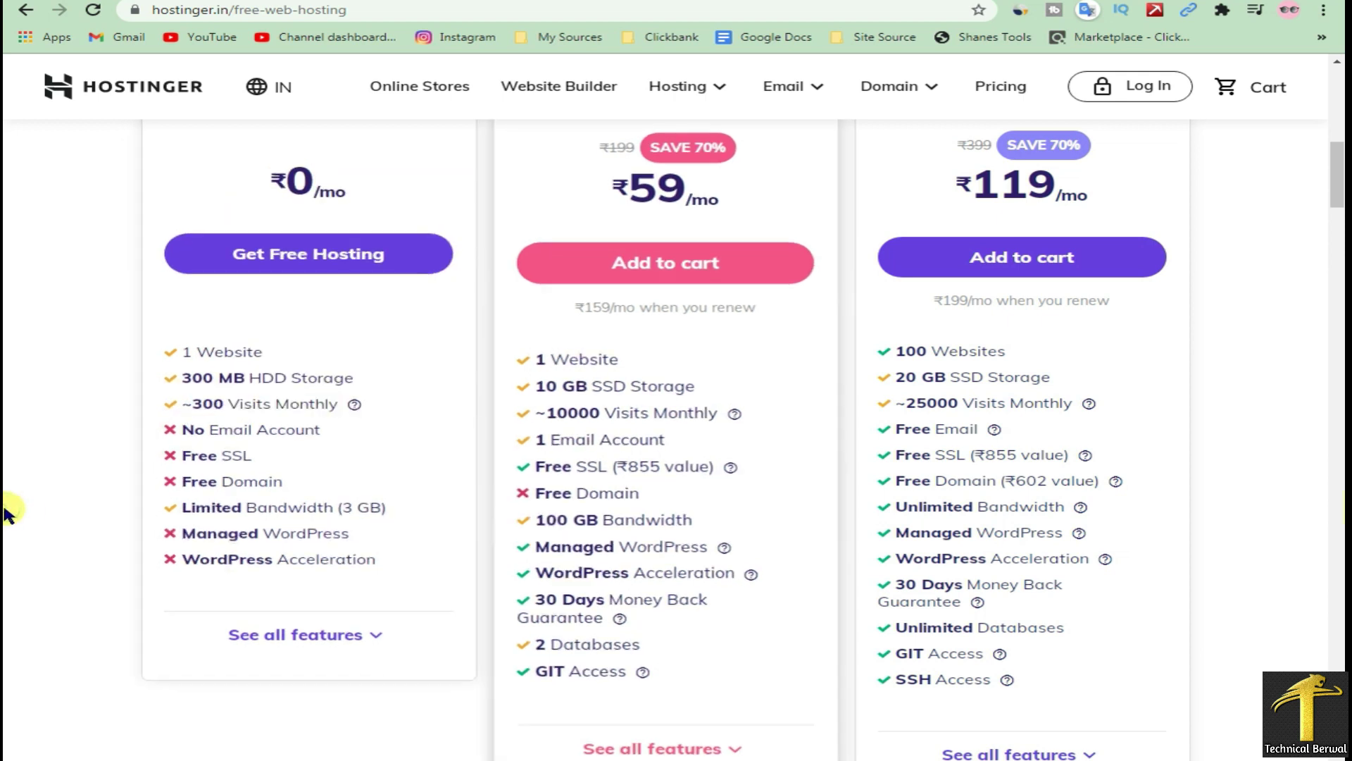
drag(192, 428, 398, 419)
Highlight the free plan's Free SSL, Free Domain, limited bandwidth and WordPress Acceleration entries
drag(218, 459, 290, 459)
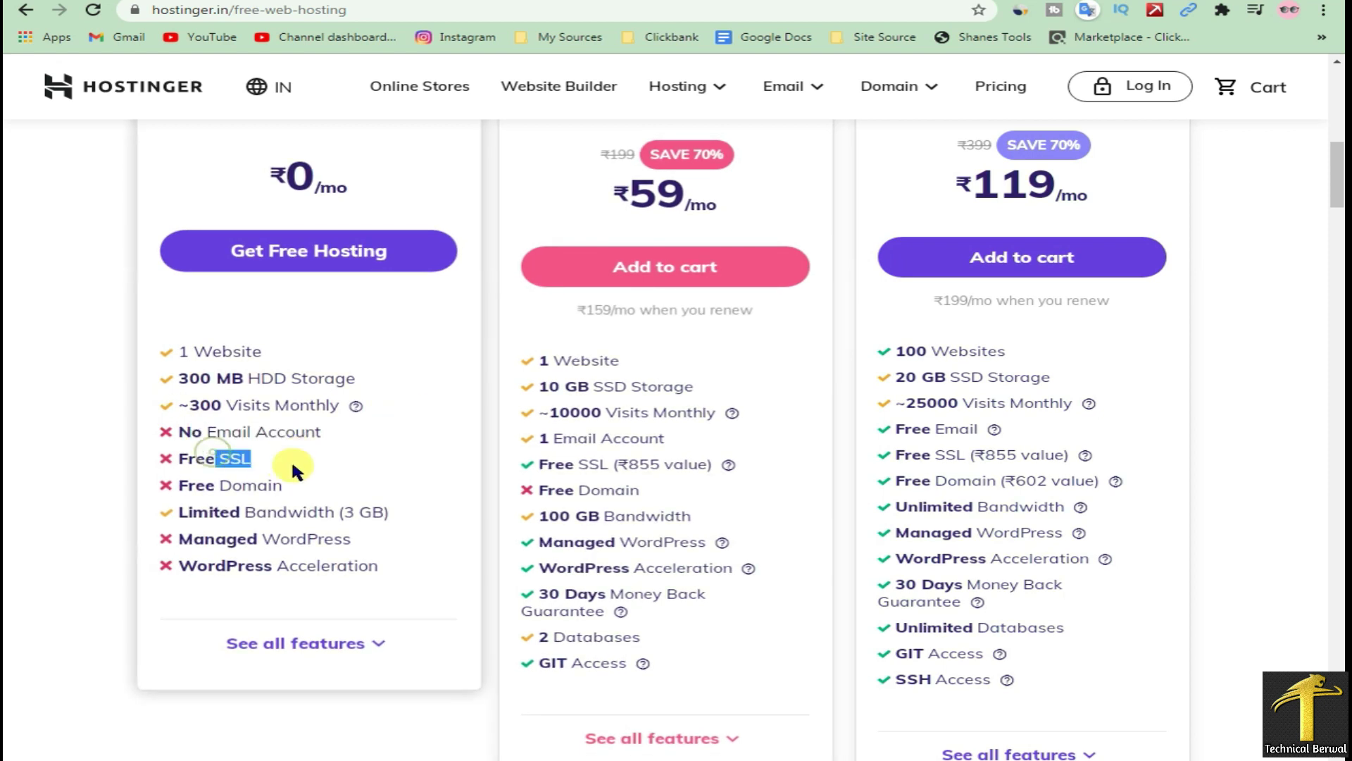
drag(221, 486, 353, 486)
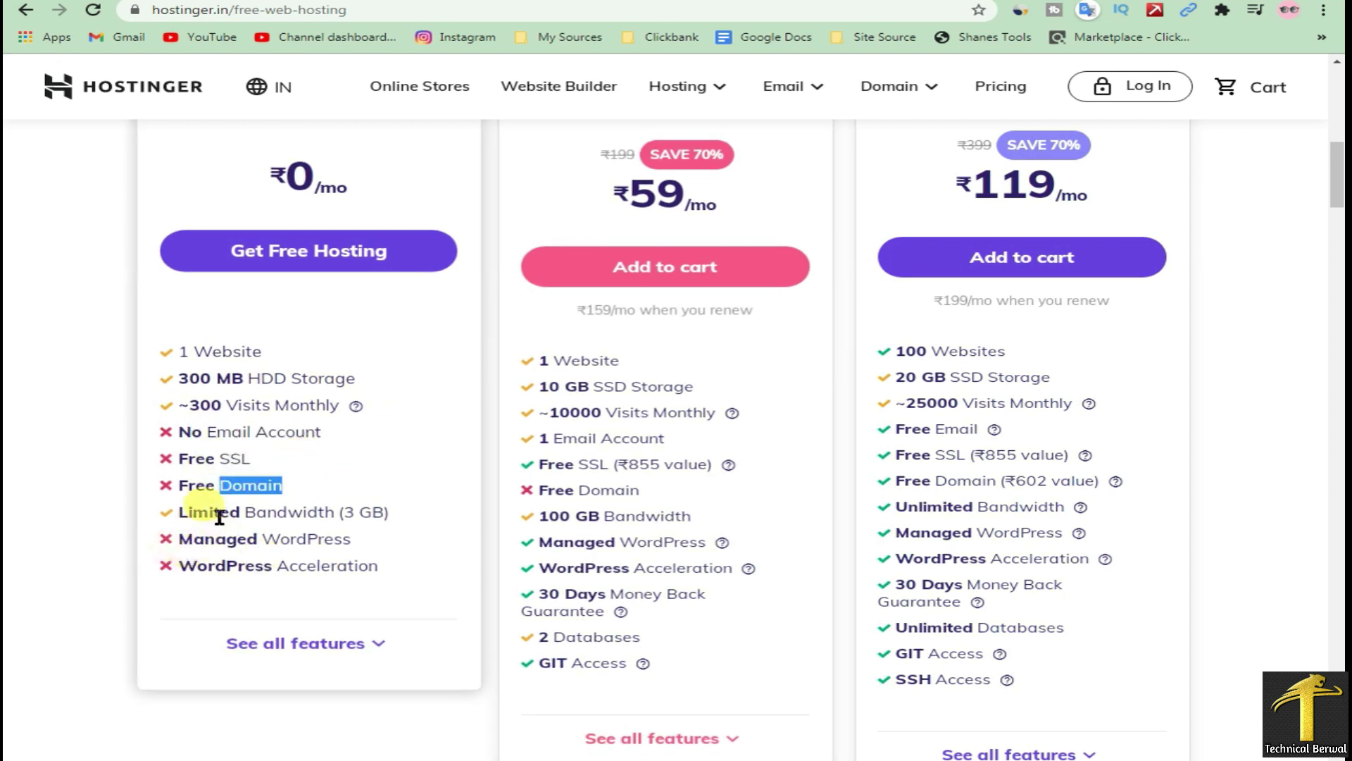
drag(209, 511, 403, 504)
click(124, 738)
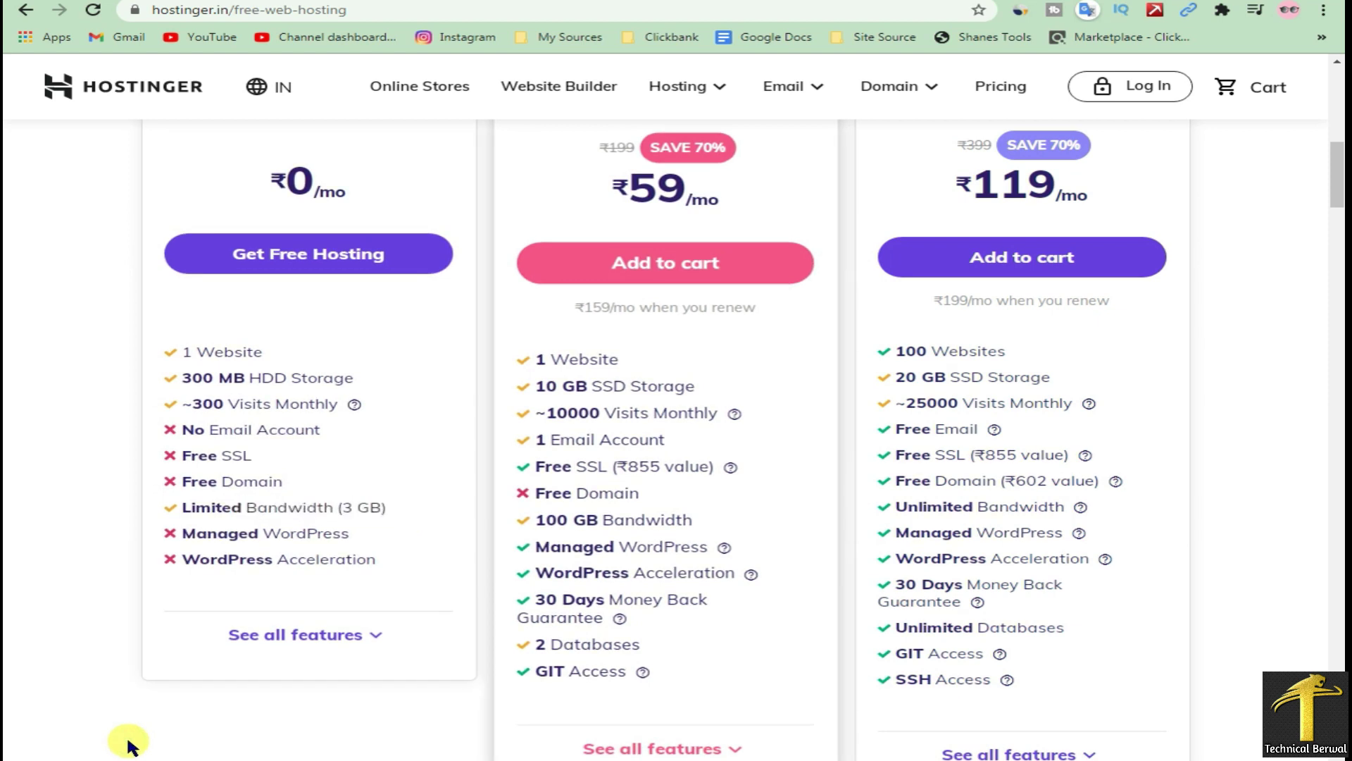
drag(380, 565, 187, 569)
click(155, 590)
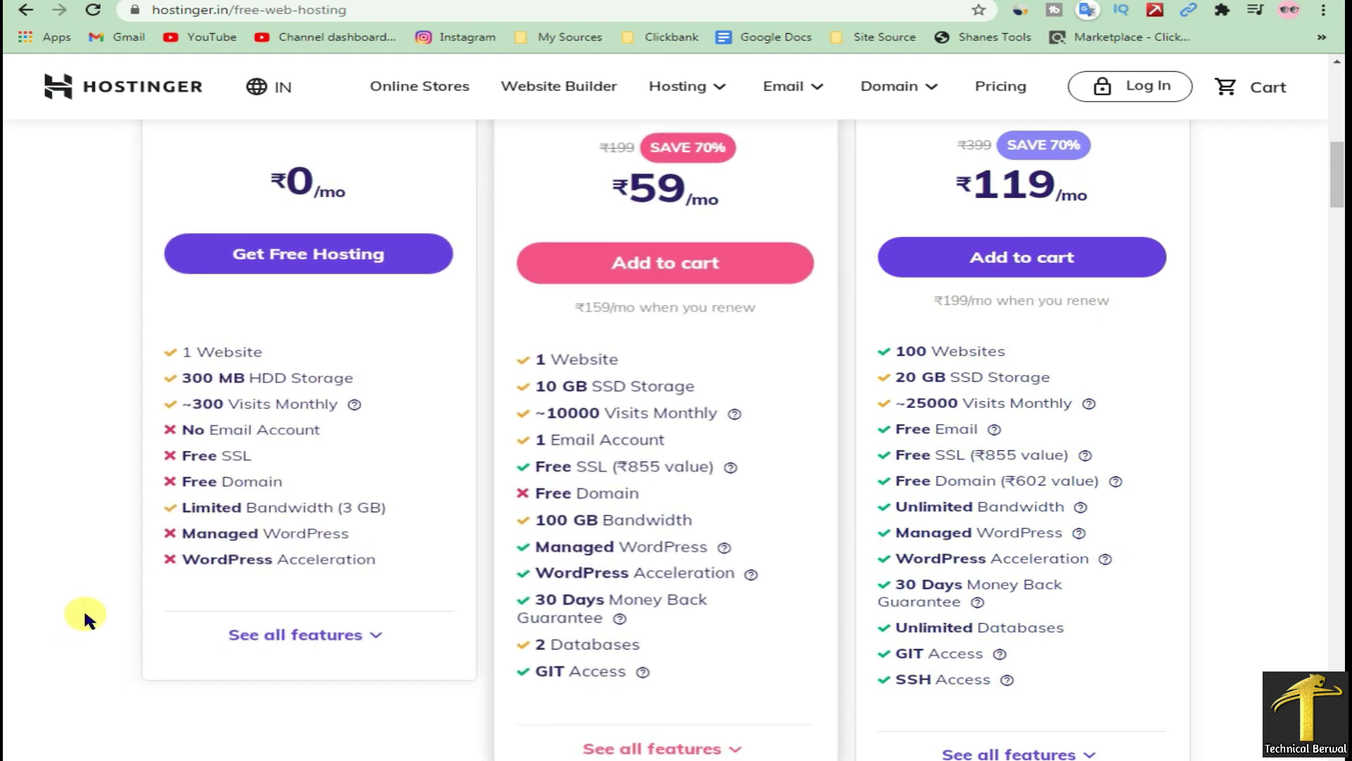
scroll(298, 292, up, 5)
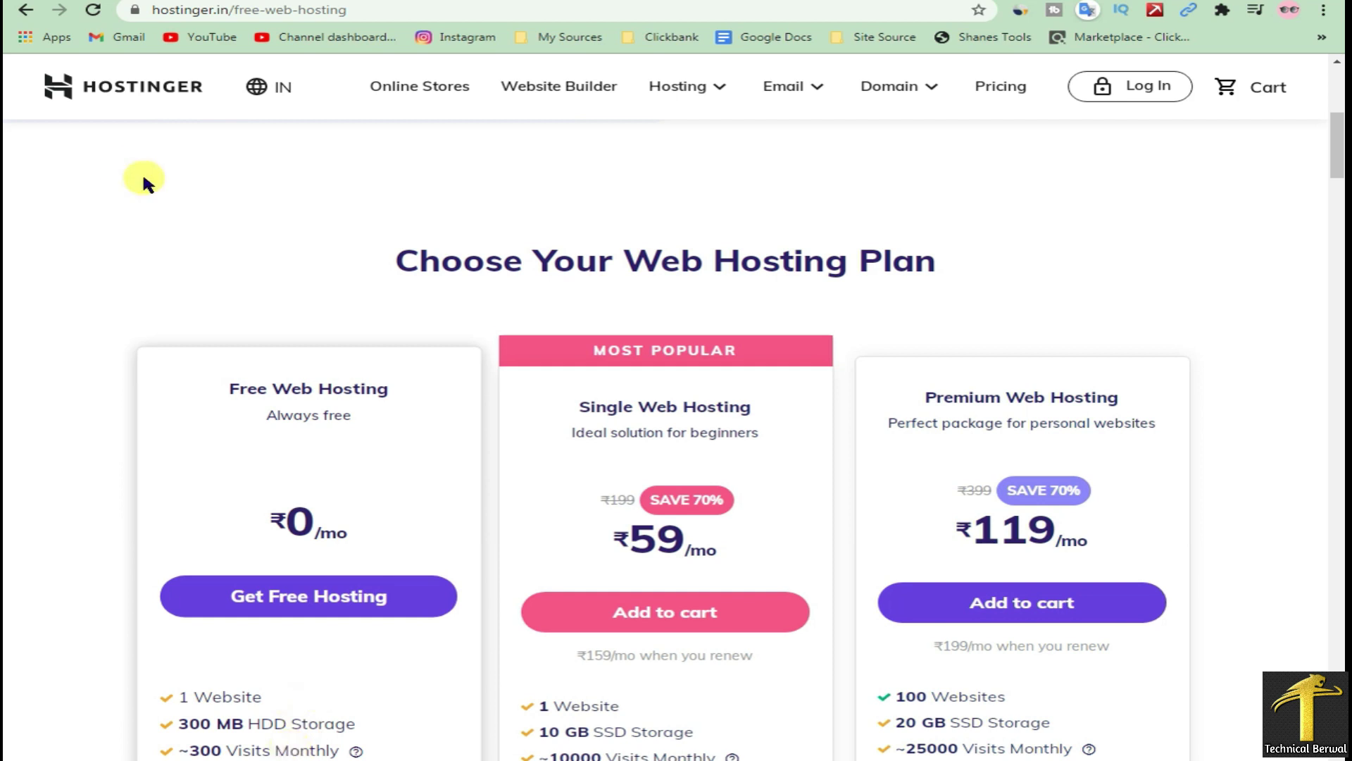
scroll(847, 485, down, 3)
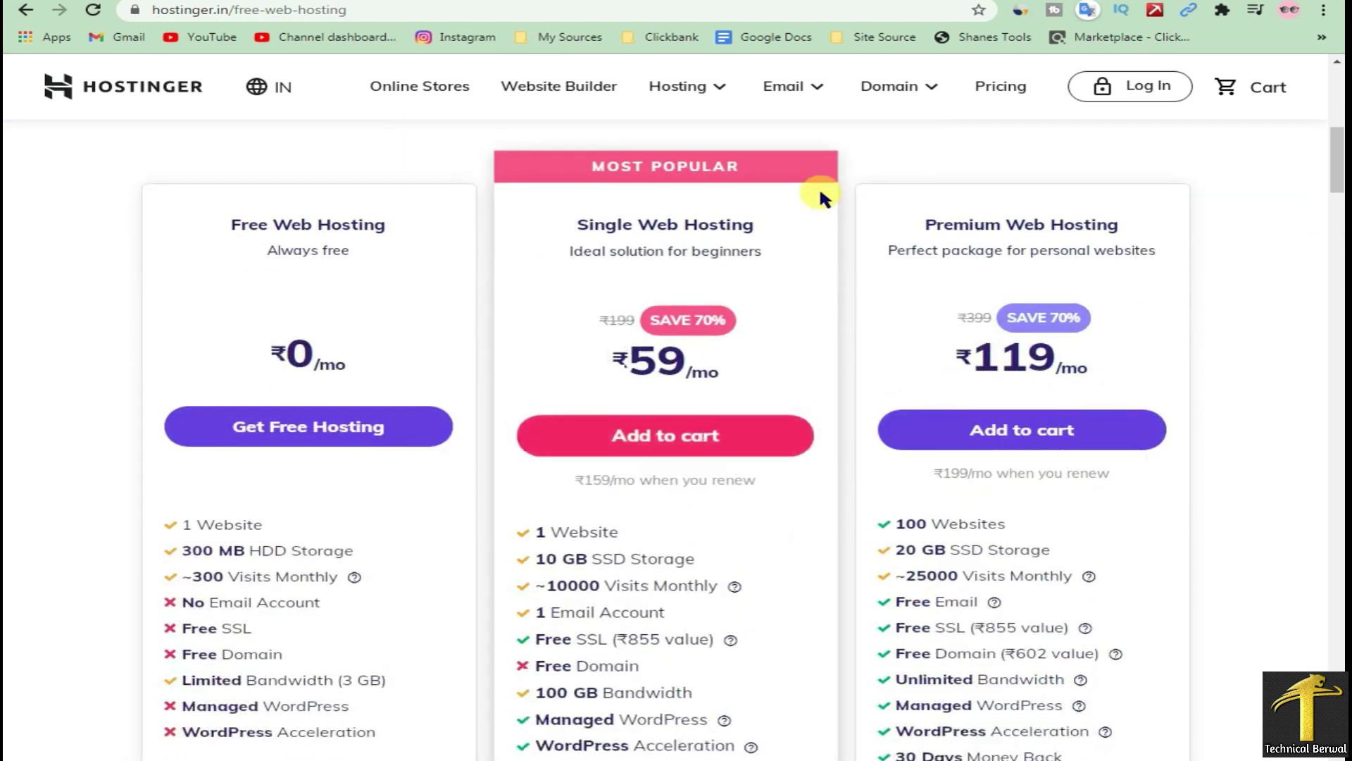
scroll(916, 507, down, 1)
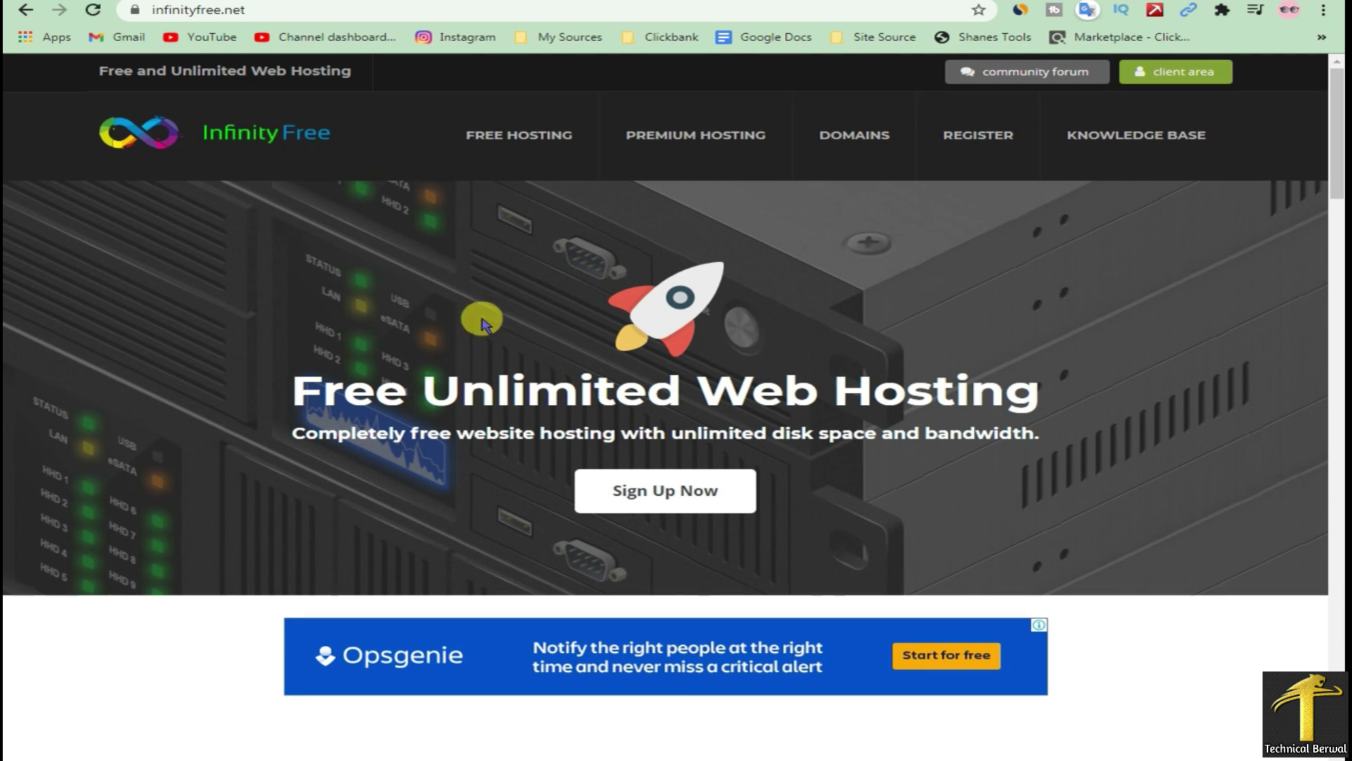
scroll(516, 352, down, 2)
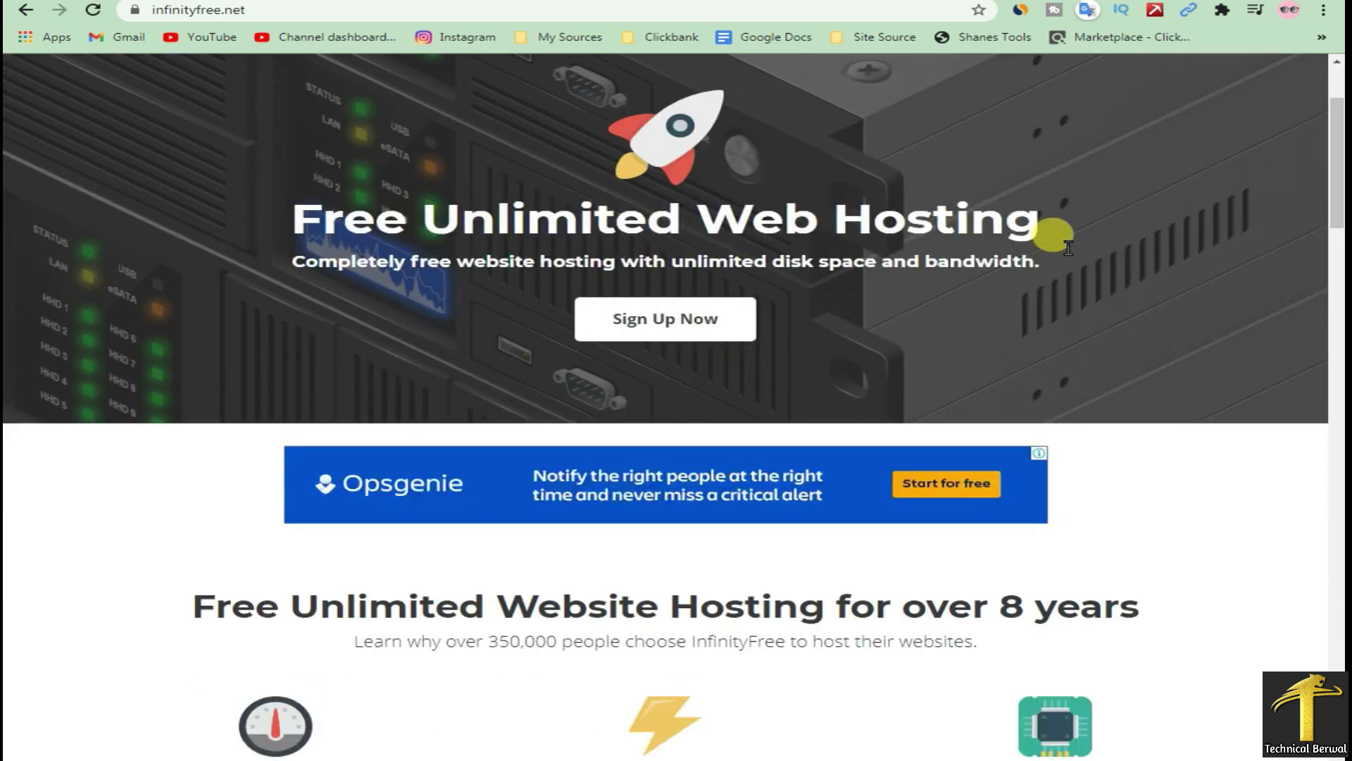
scroll(1081, 262, down, 3)
drag(178, 341, 1212, 350)
click(1211, 341)
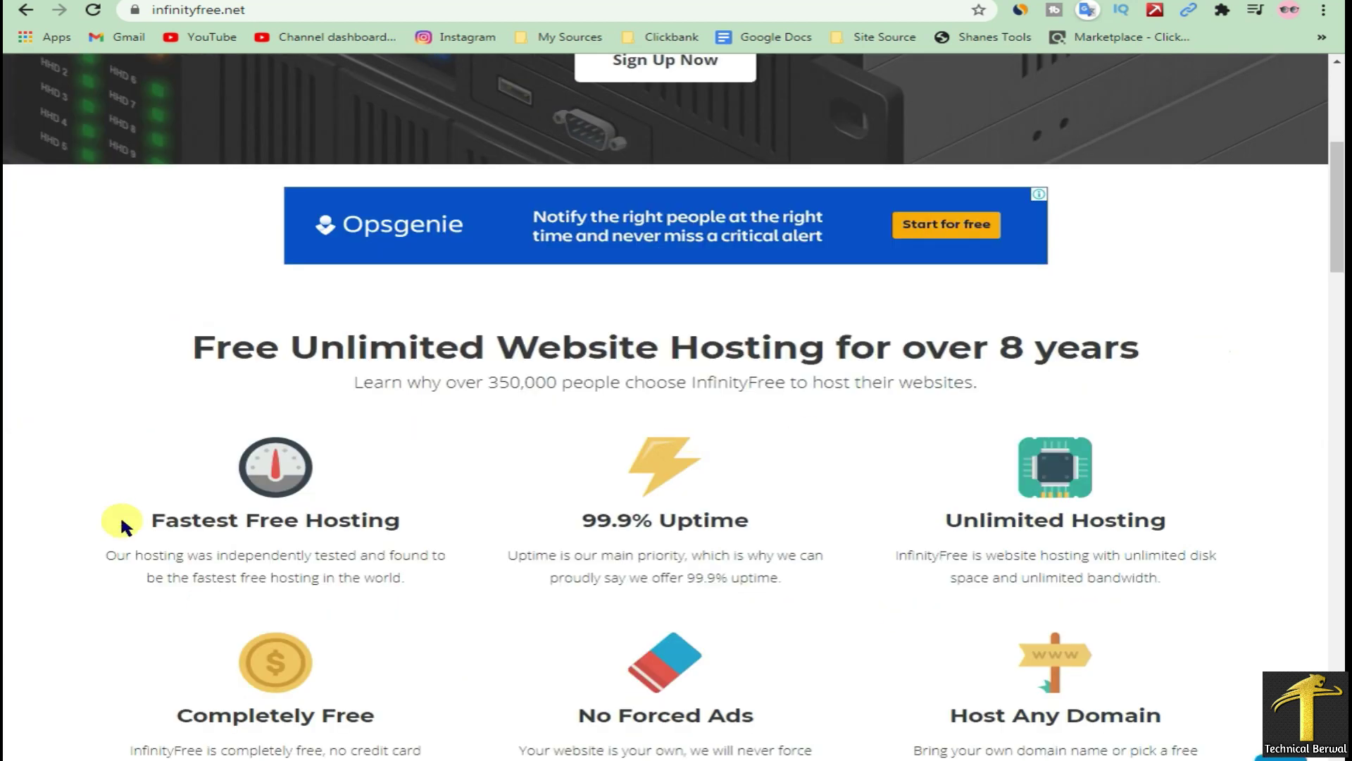
drag(140, 517, 428, 521)
drag(582, 521, 762, 525)
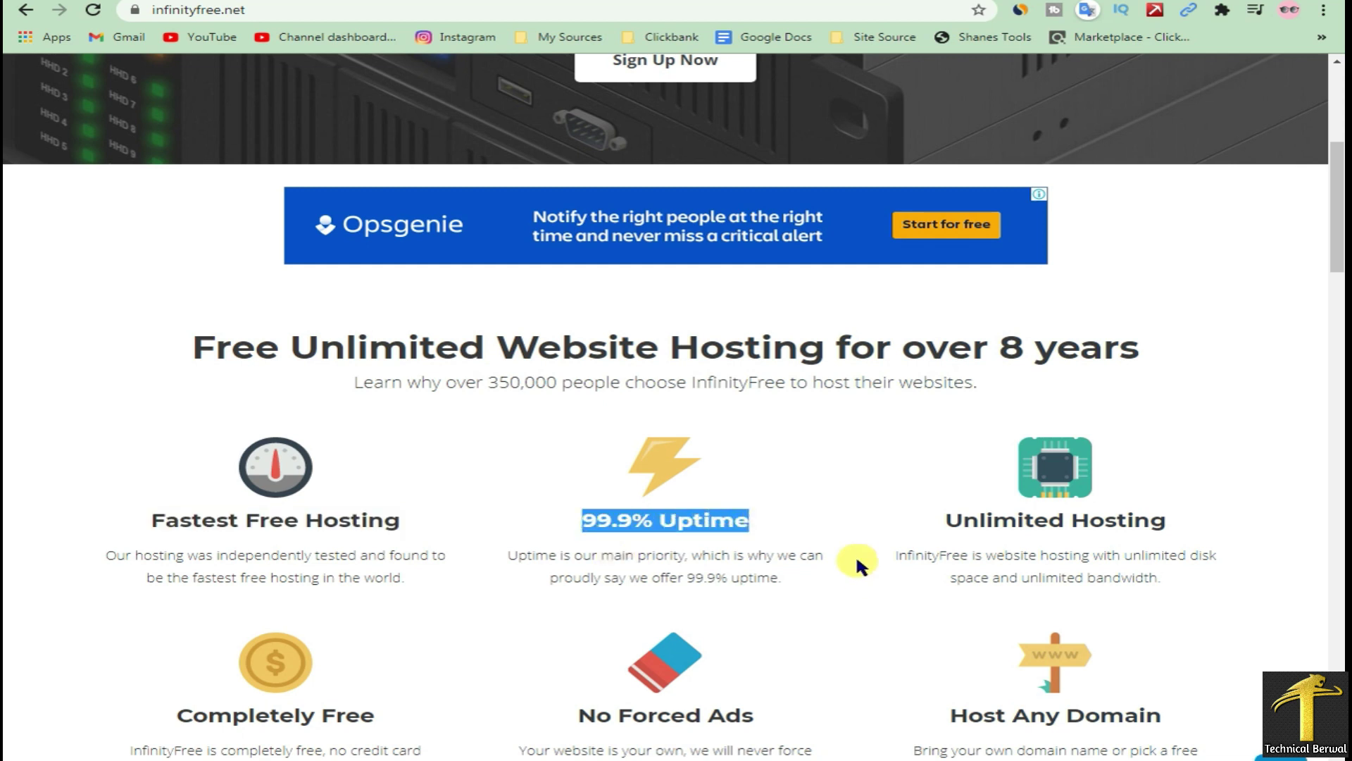
scroll(858, 565, down, 4)
mouse_move(1170, 262)
mouse_down()
mouse_move(939, 260)
mouse_move(1174, 255)
mouse_up()
click(966, 312)
click(1166, 298)
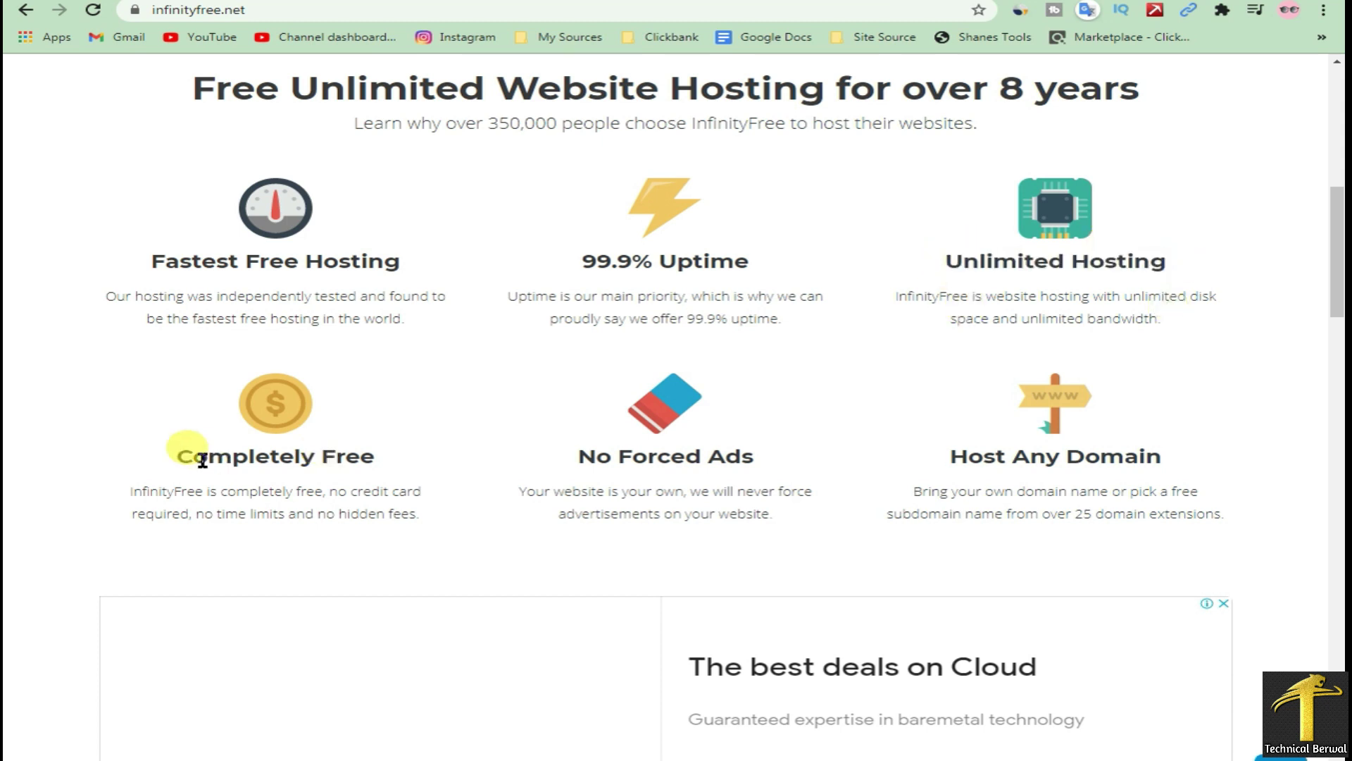
drag(172, 450, 449, 453)
click(398, 533)
drag(556, 449, 817, 470)
click(749, 521)
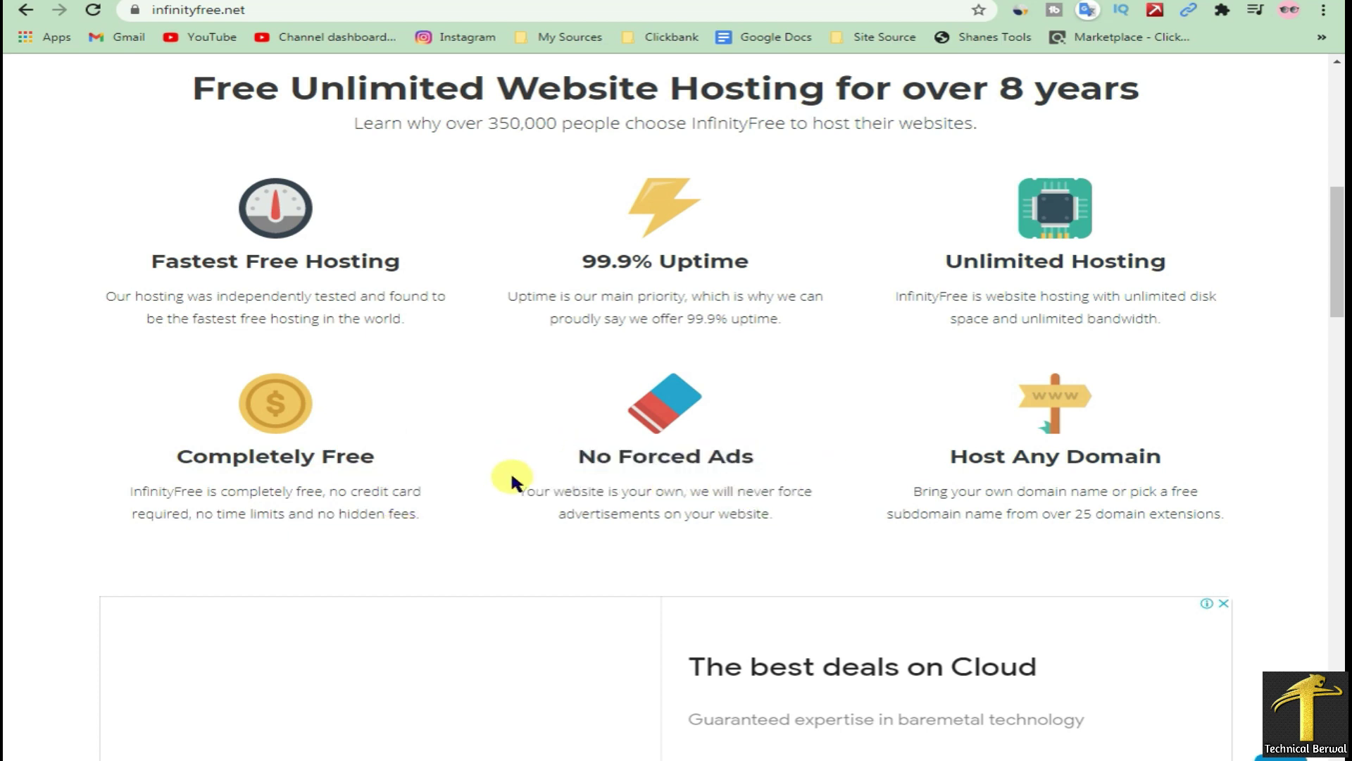
drag(557, 451, 936, 511)
click(980, 525)
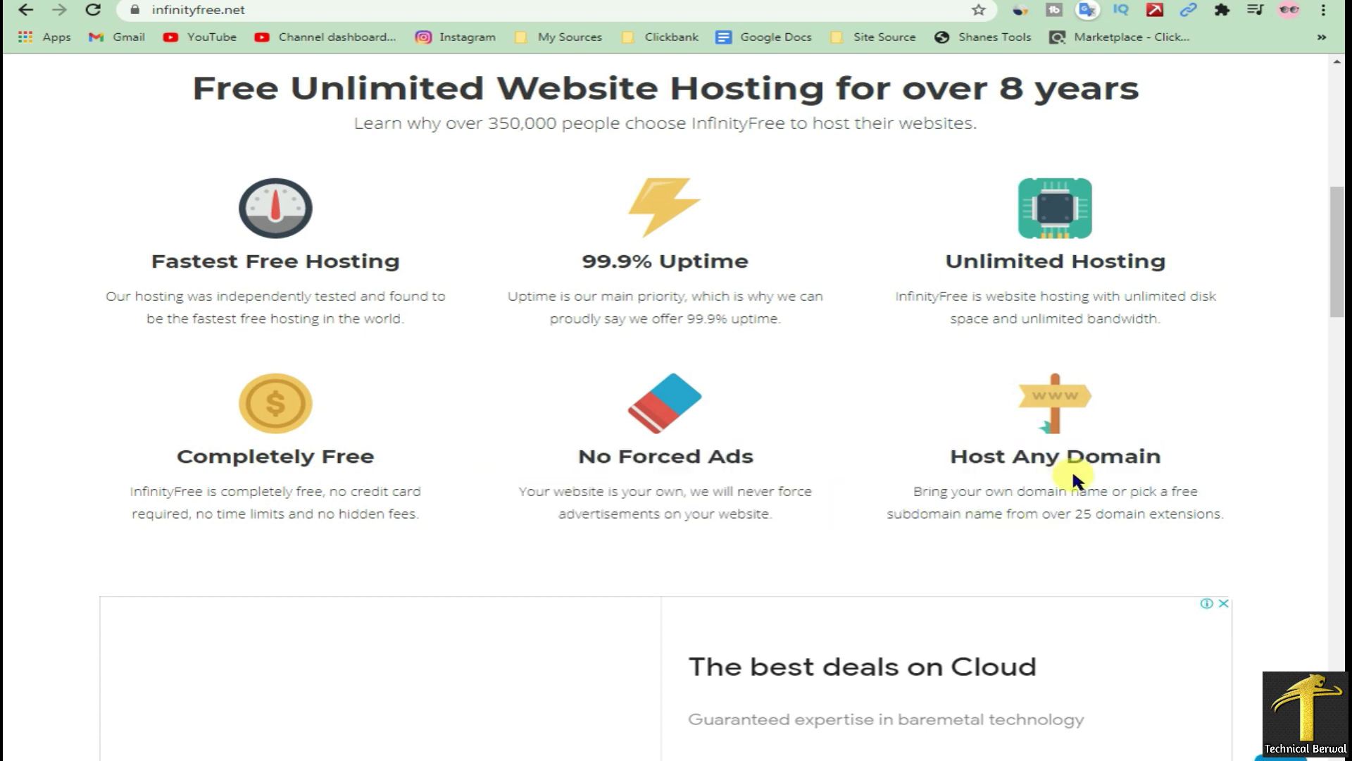
drag(947, 452, 1163, 458)
click(1130, 517)
scroll(767, 464, down, 14)
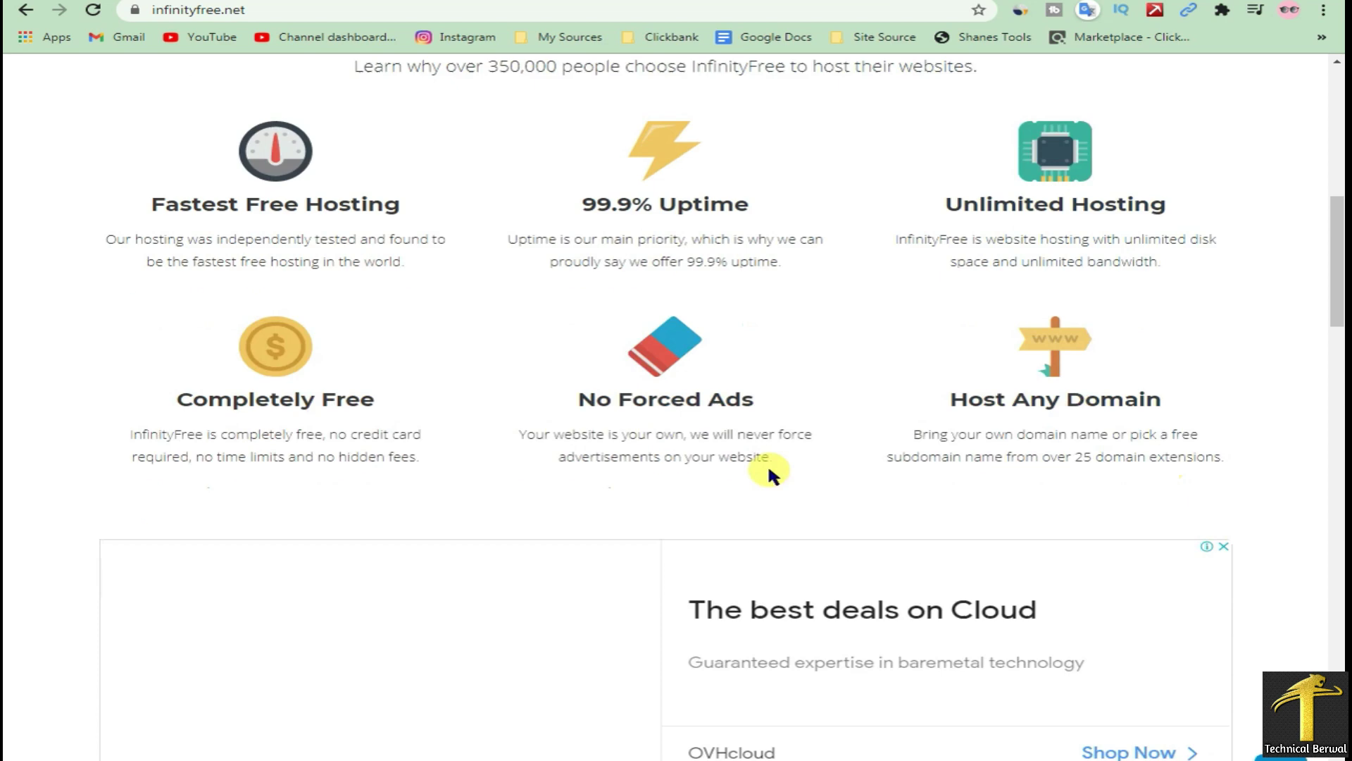
drag(652, 224, 960, 238)
click(958, 260)
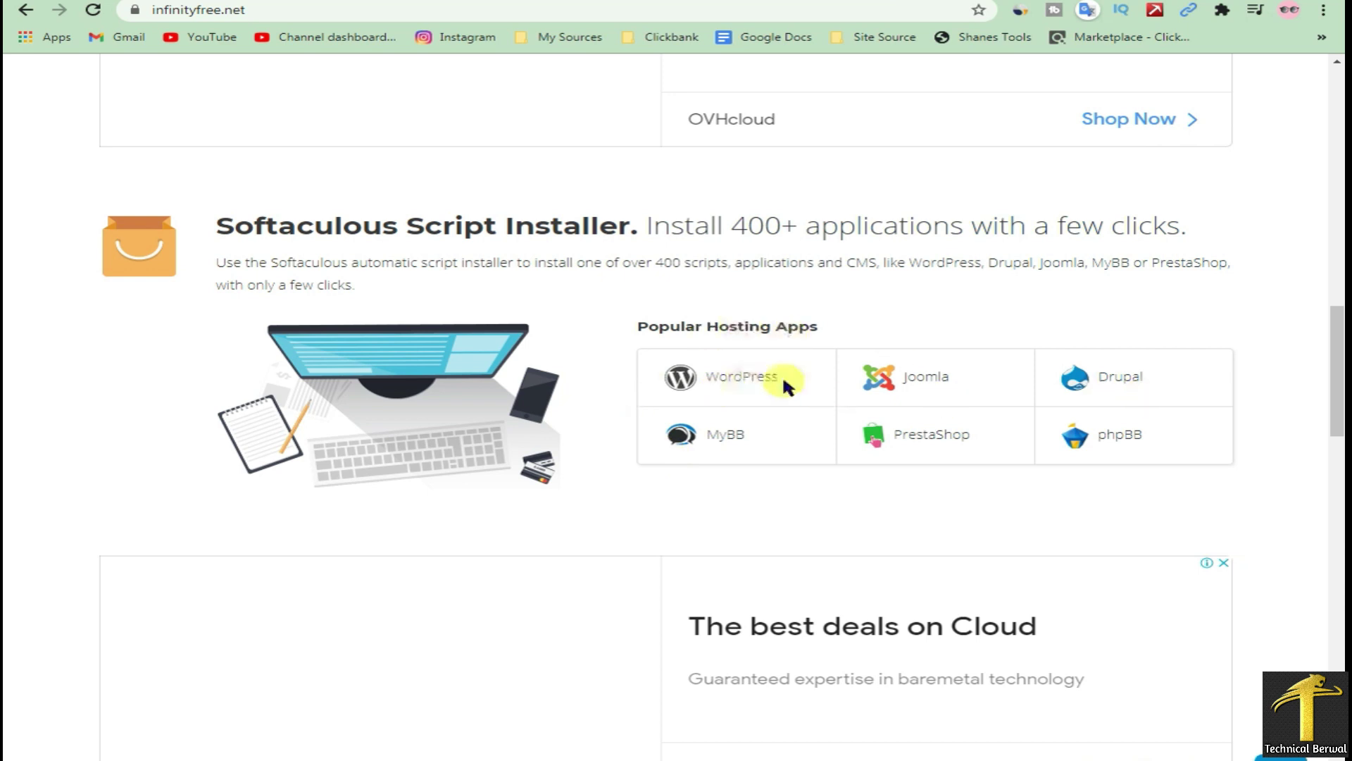
scroll(754, 401, down, 3)
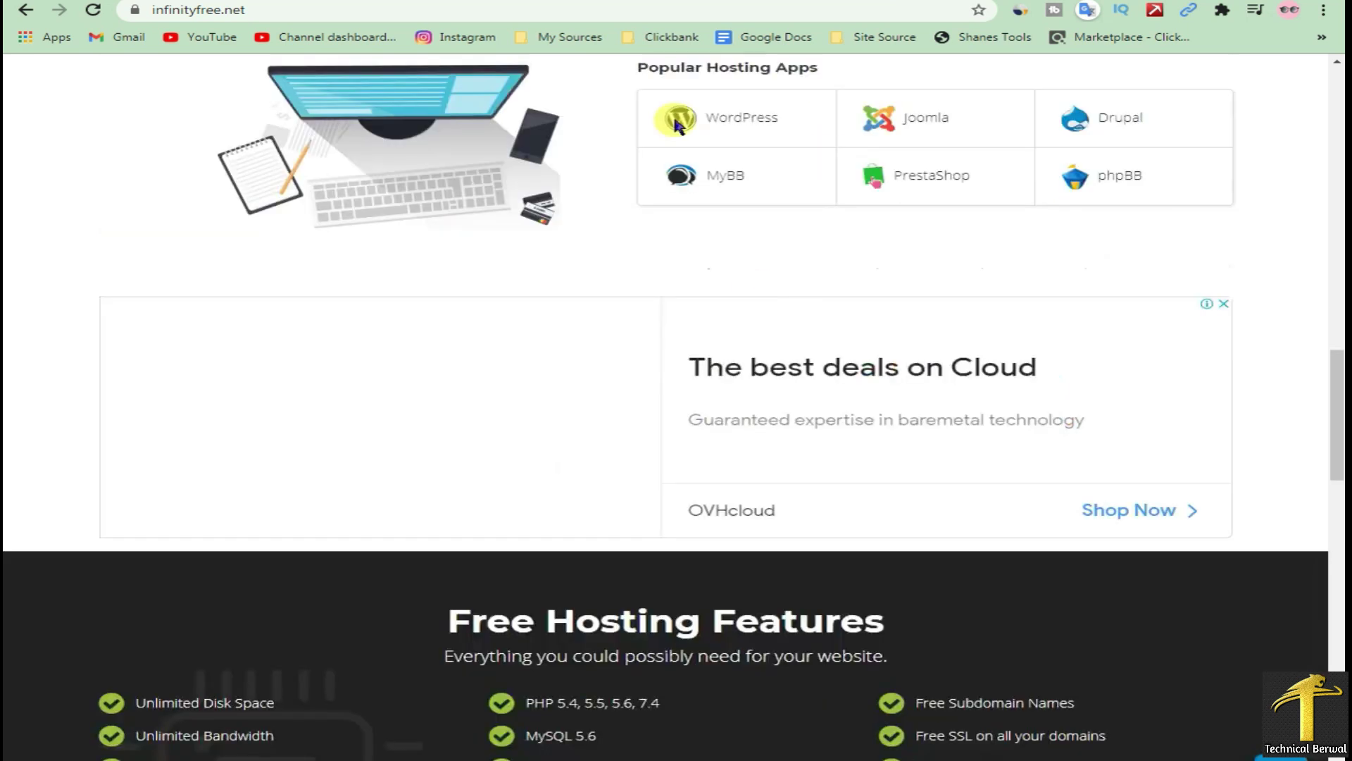
scroll(779, 275, down, 4)
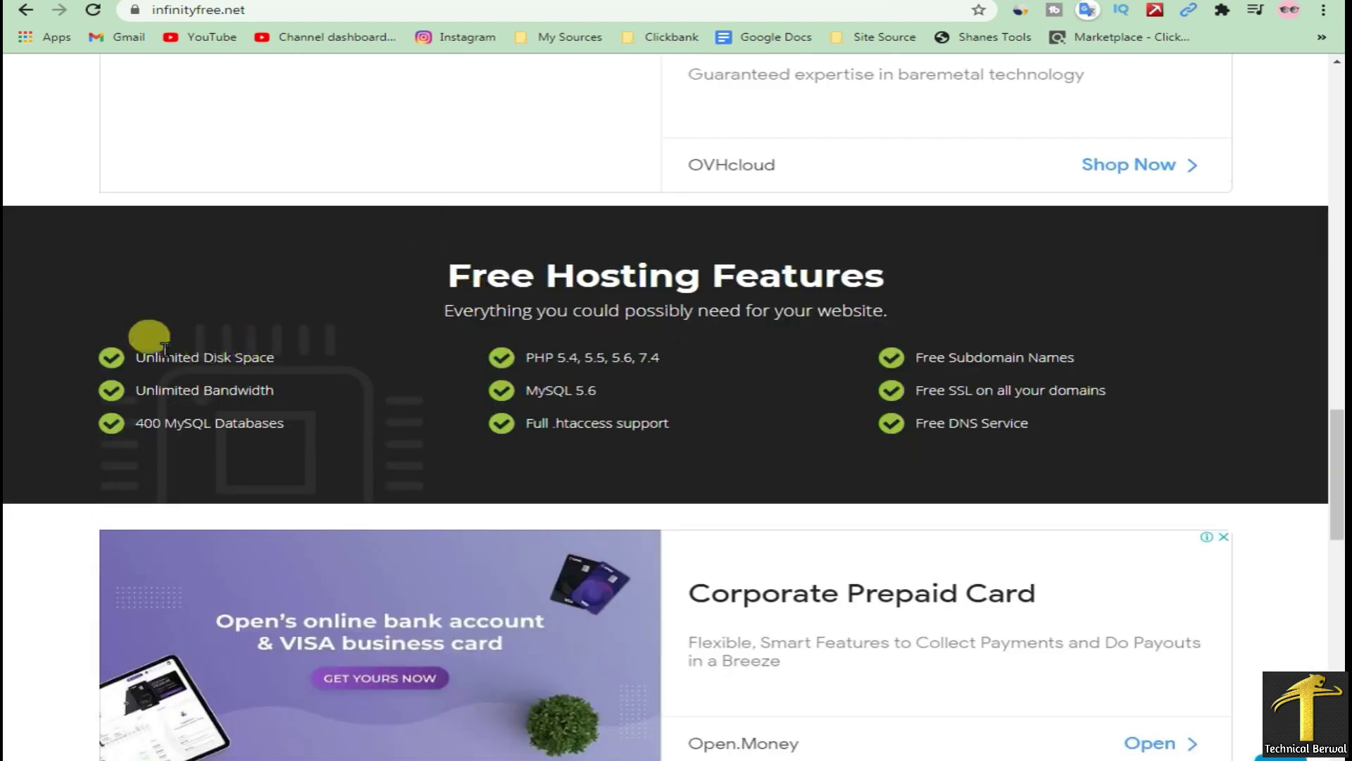
drag(139, 357, 293, 358)
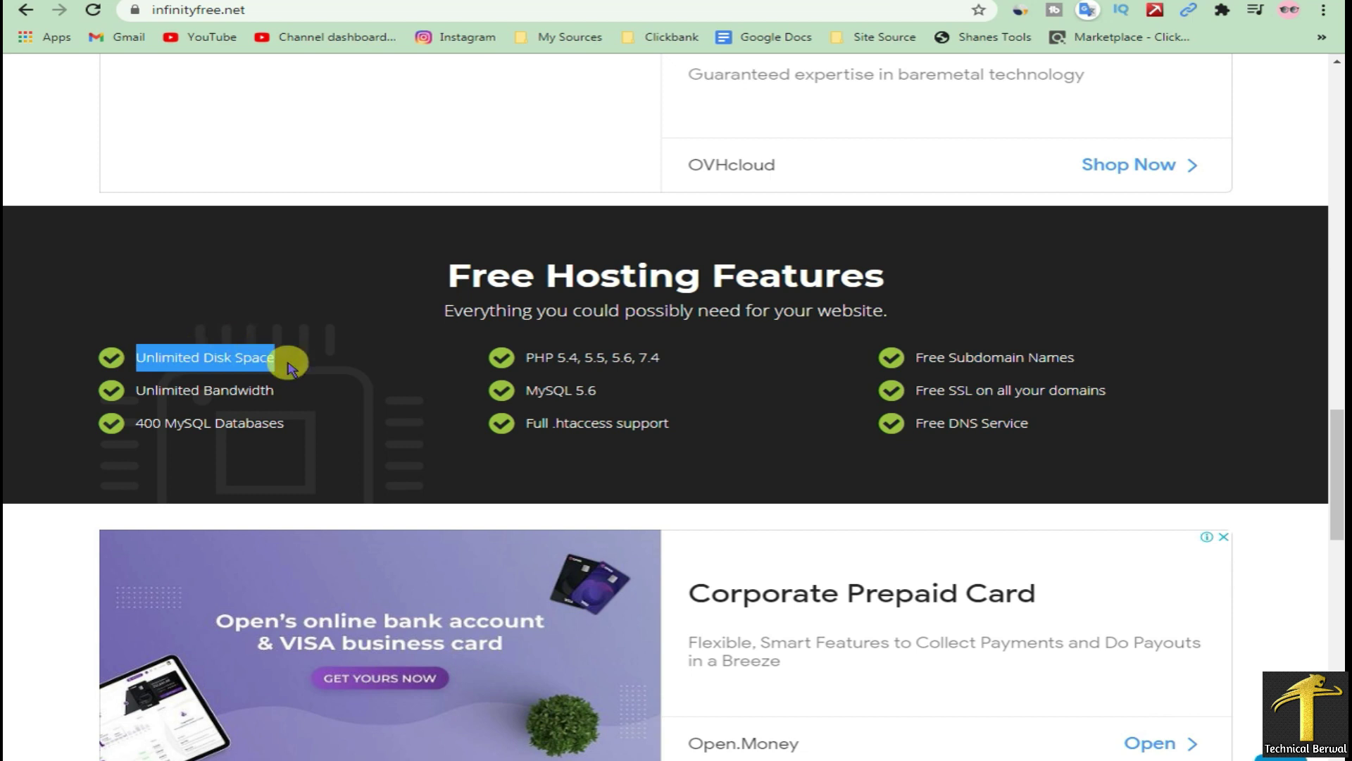
click(320, 384)
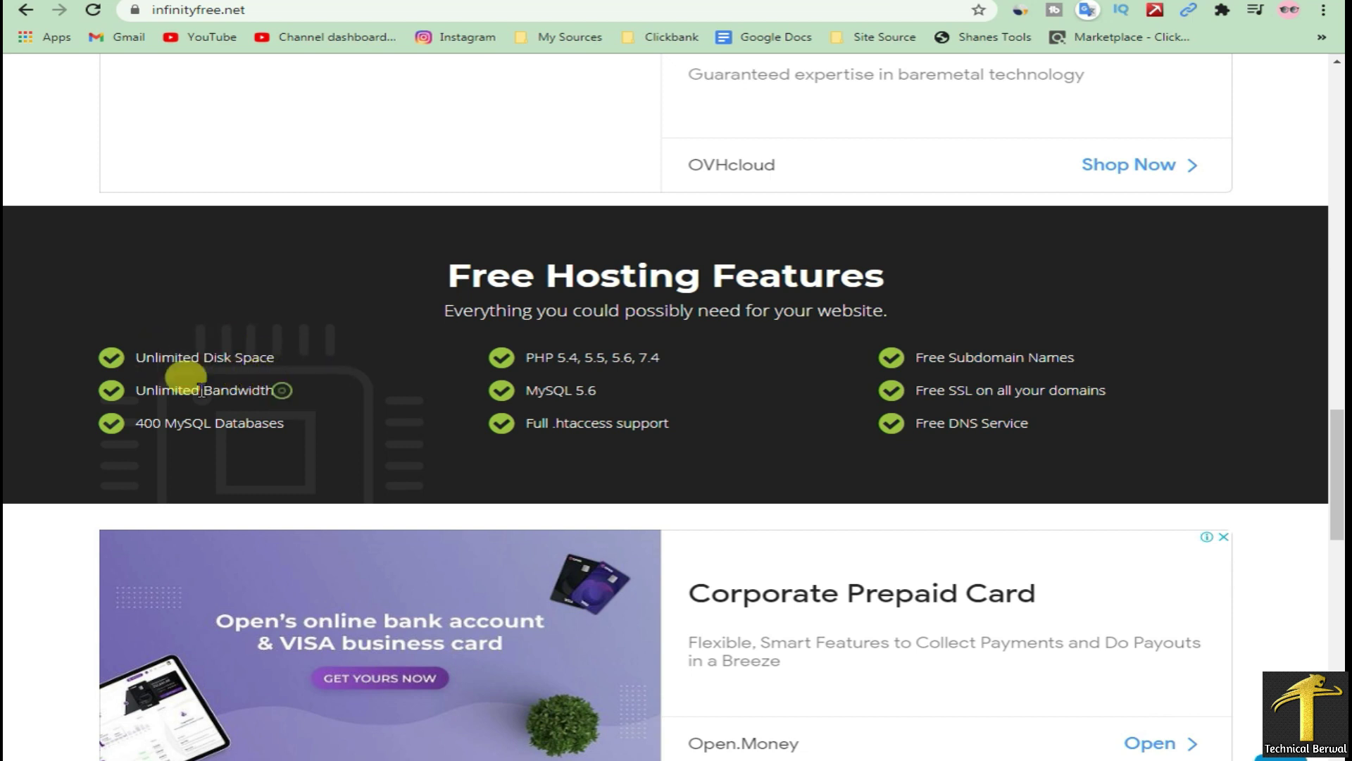
drag(201, 390, 112, 384)
click(347, 408)
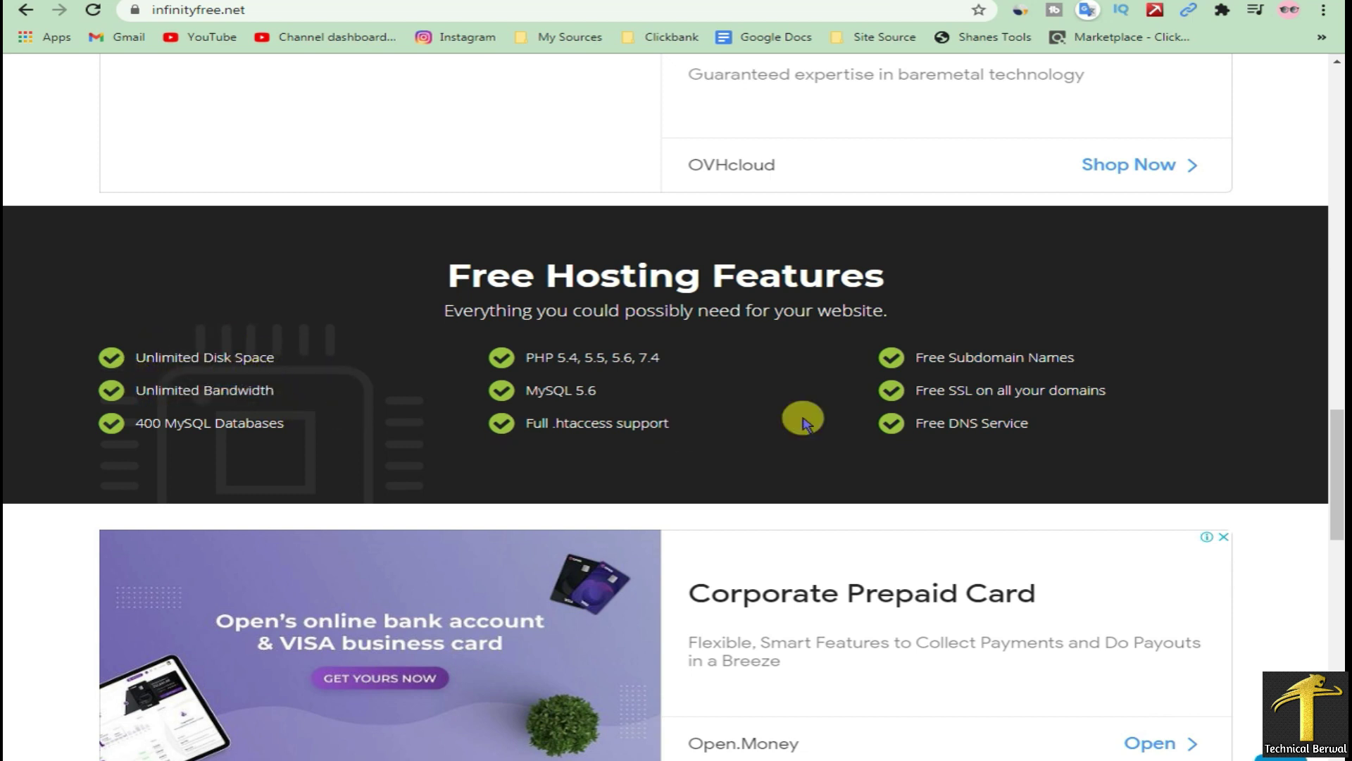
drag(917, 359, 1117, 361)
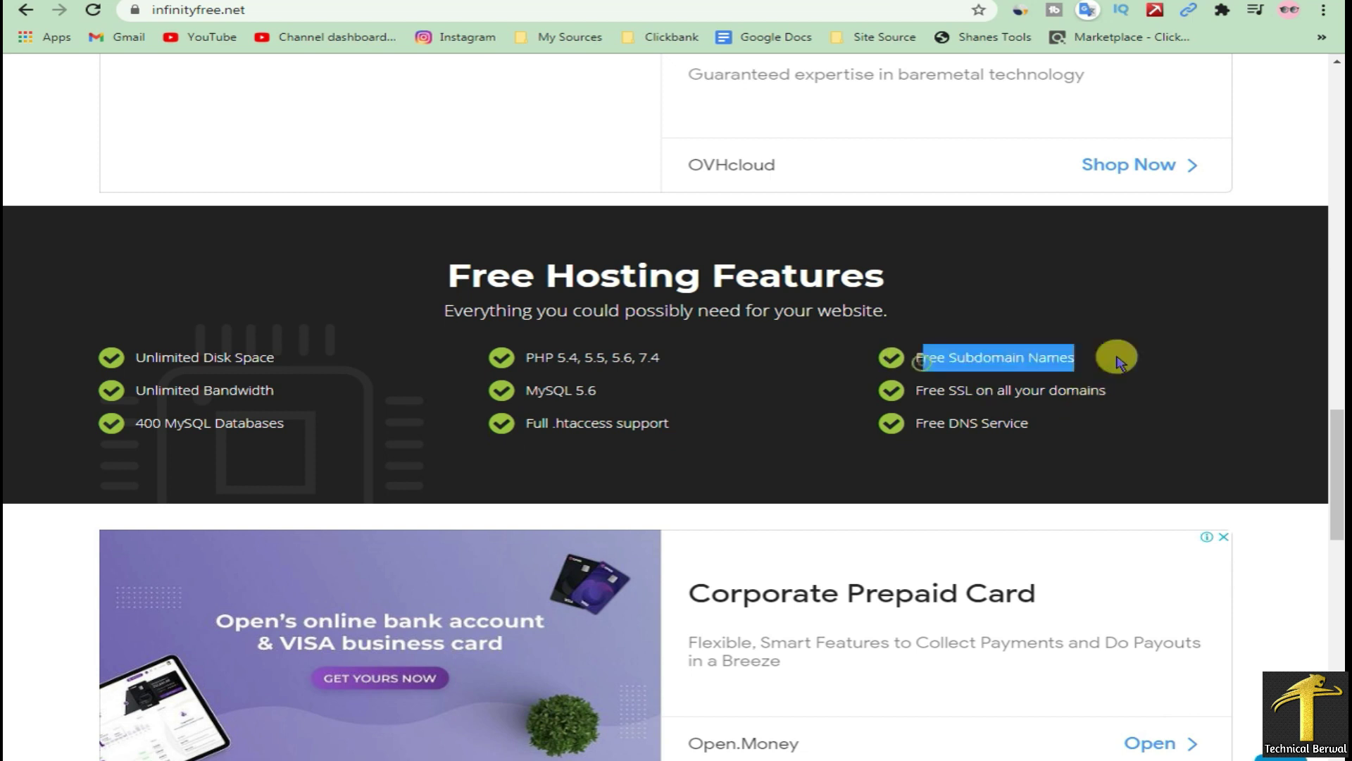
click(1117, 387)
drag(916, 390, 1080, 425)
click(1079, 429)
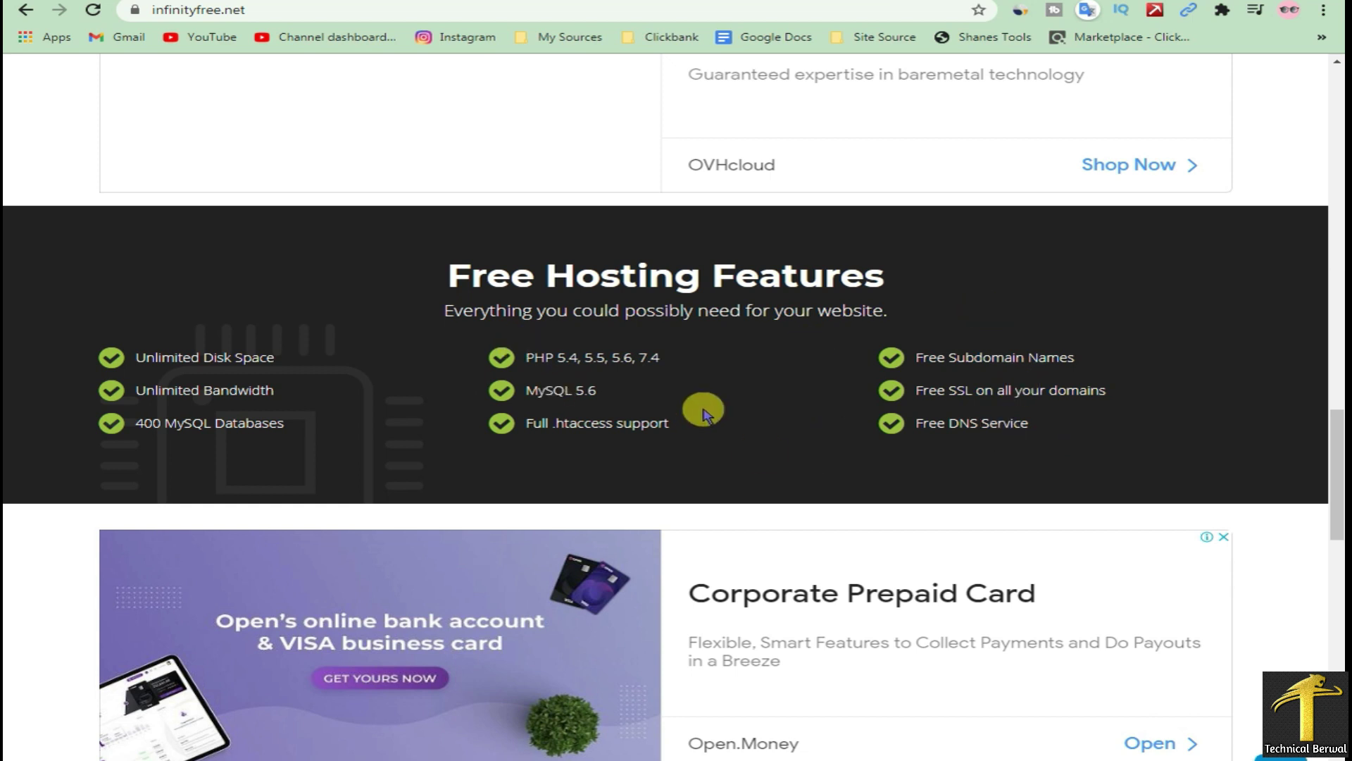
Highlight InfinityFree FAQ answers on being free, account setup time and how long it stays free
scroll(704, 414, down, 2)
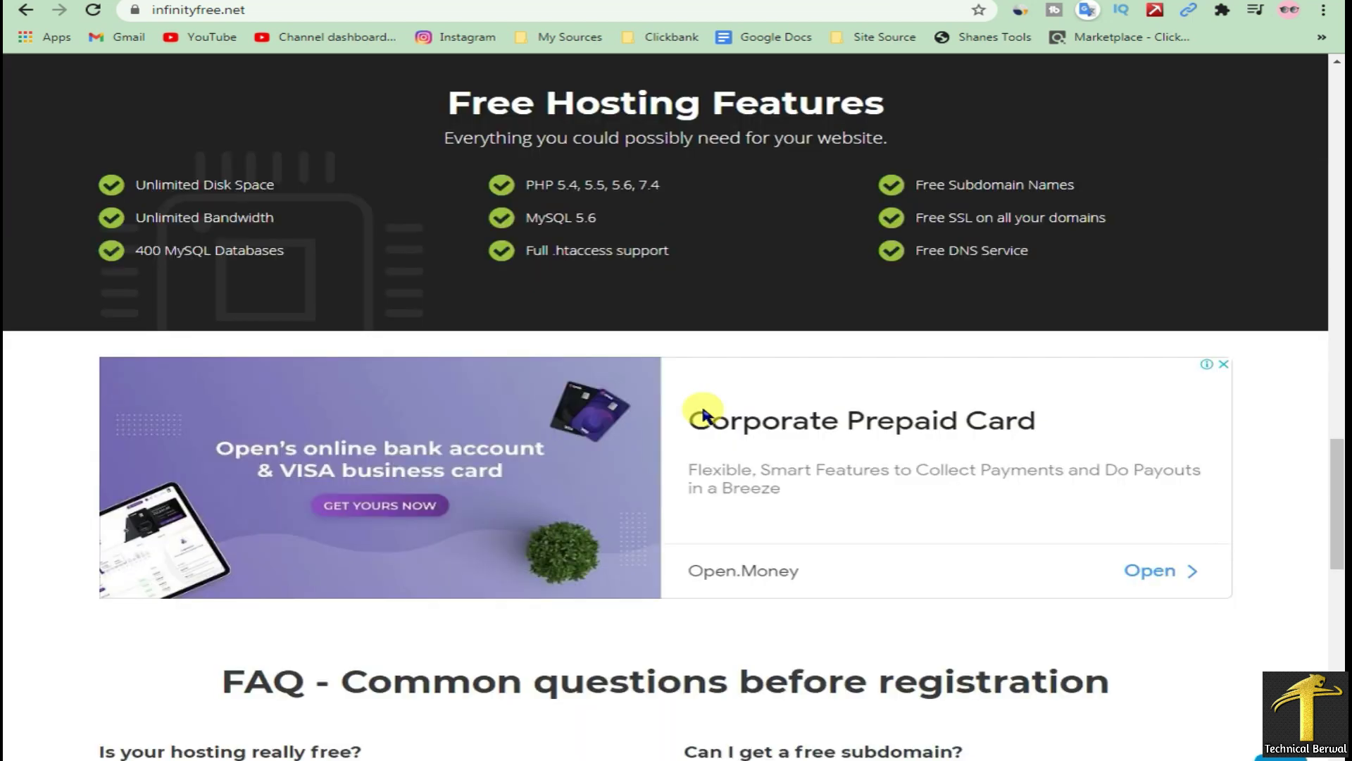
scroll(685, 389, down, 5)
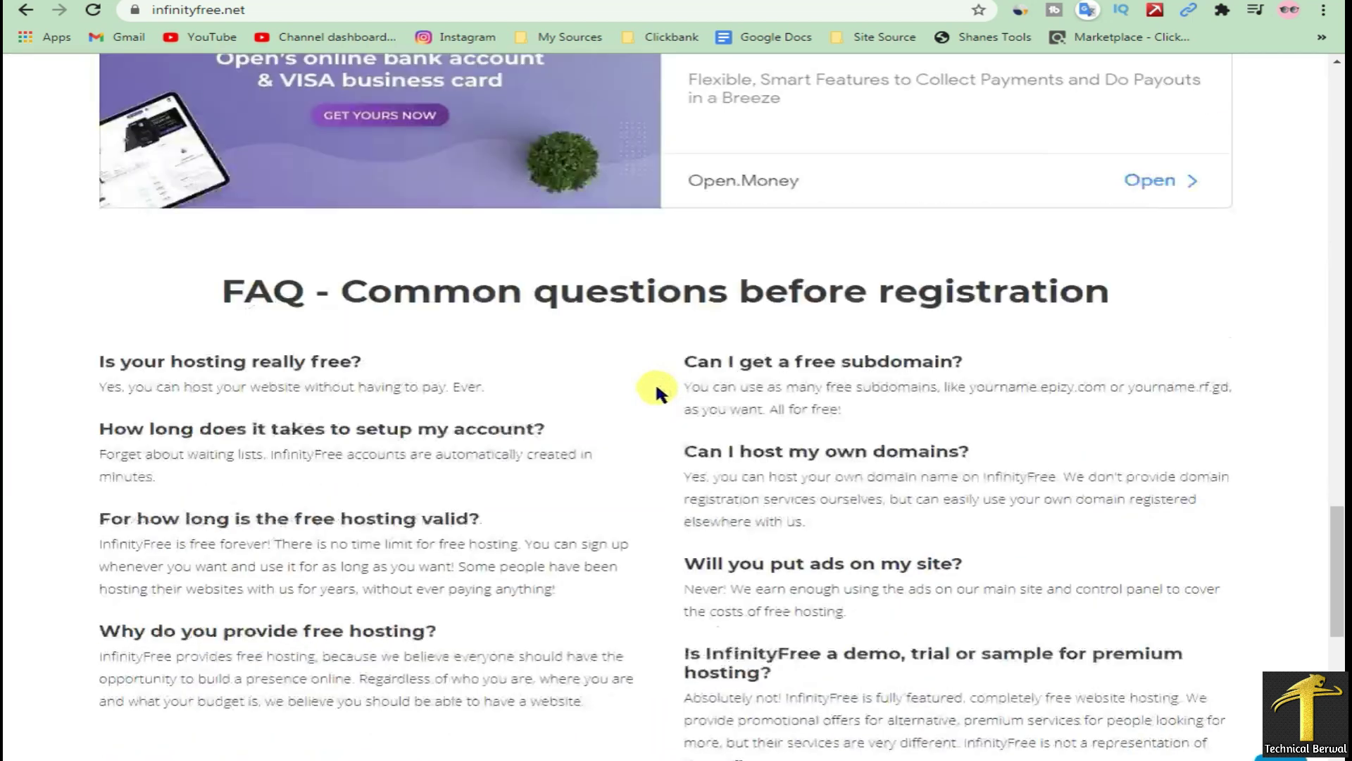
drag(367, 250, 1136, 246)
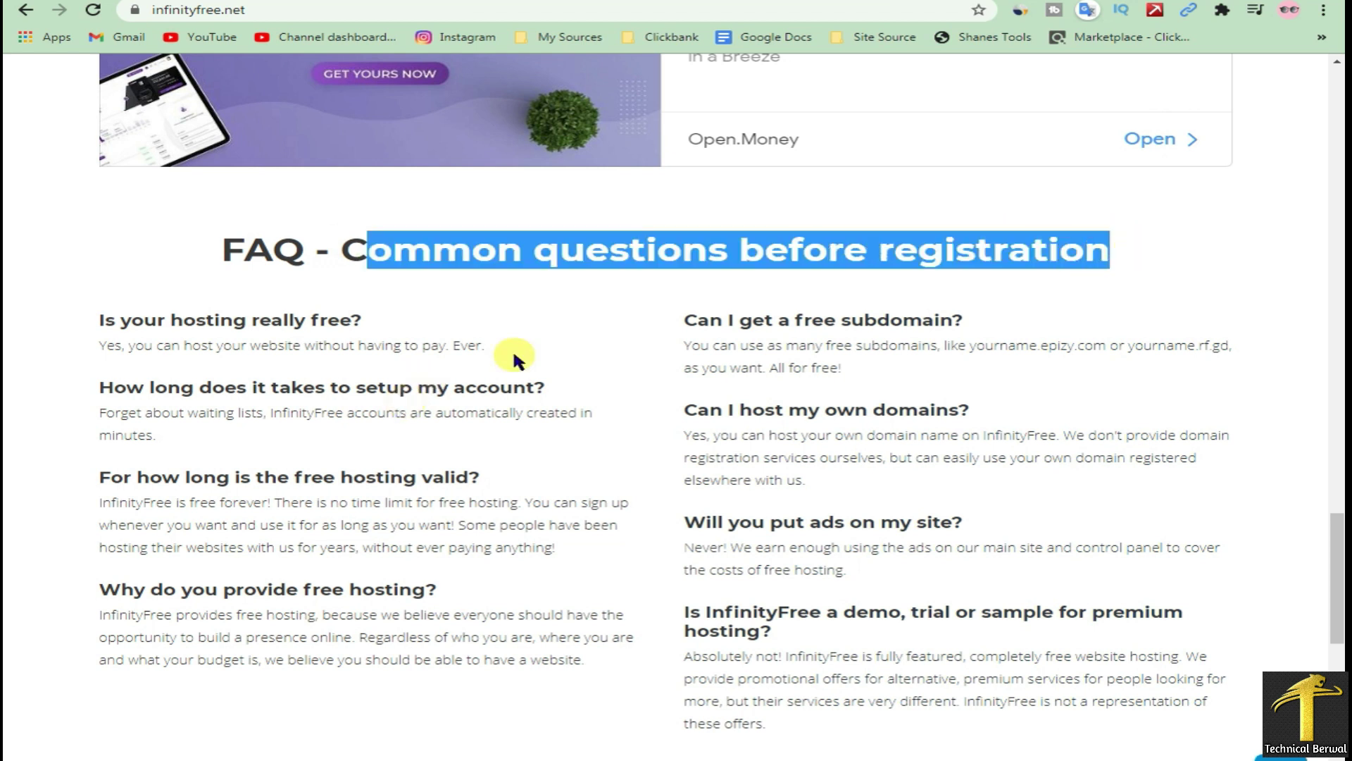
click(565, 320)
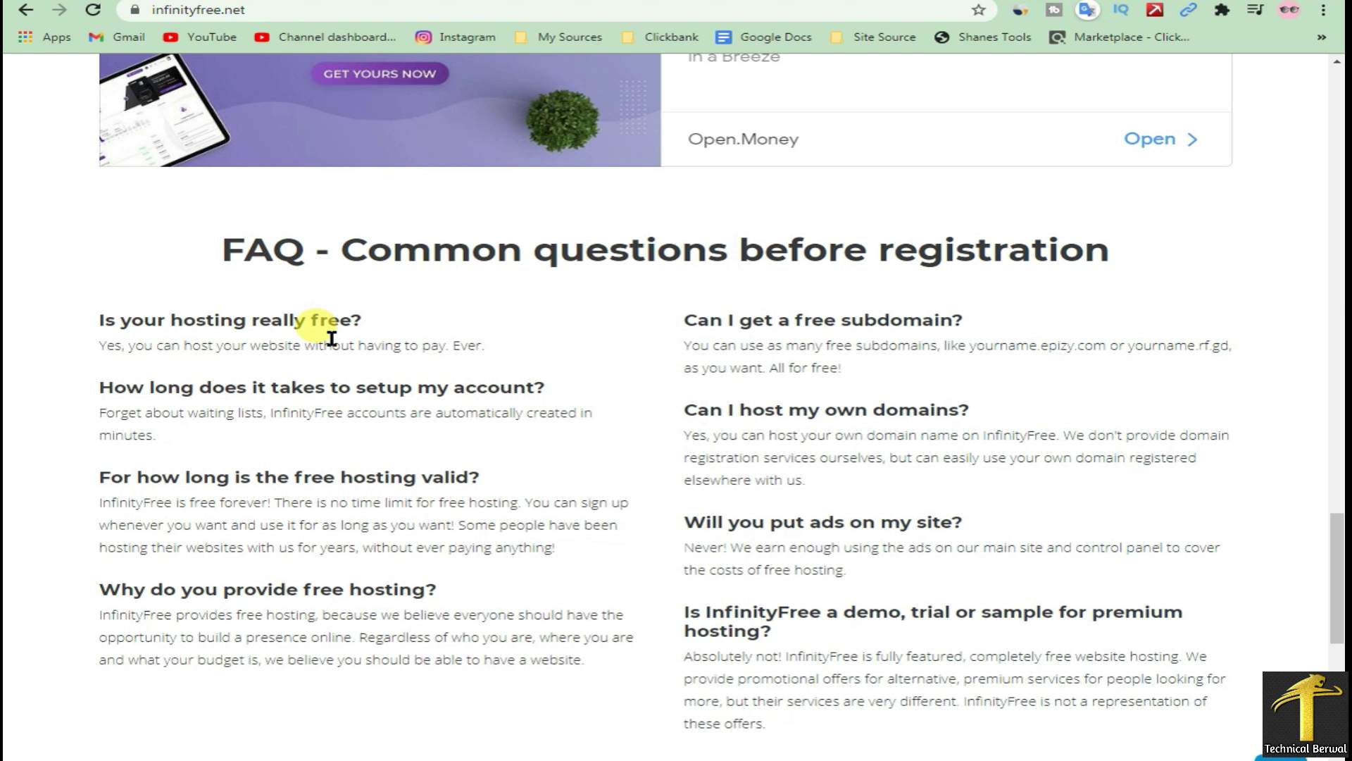
drag(106, 345, 355, 351)
click(398, 356)
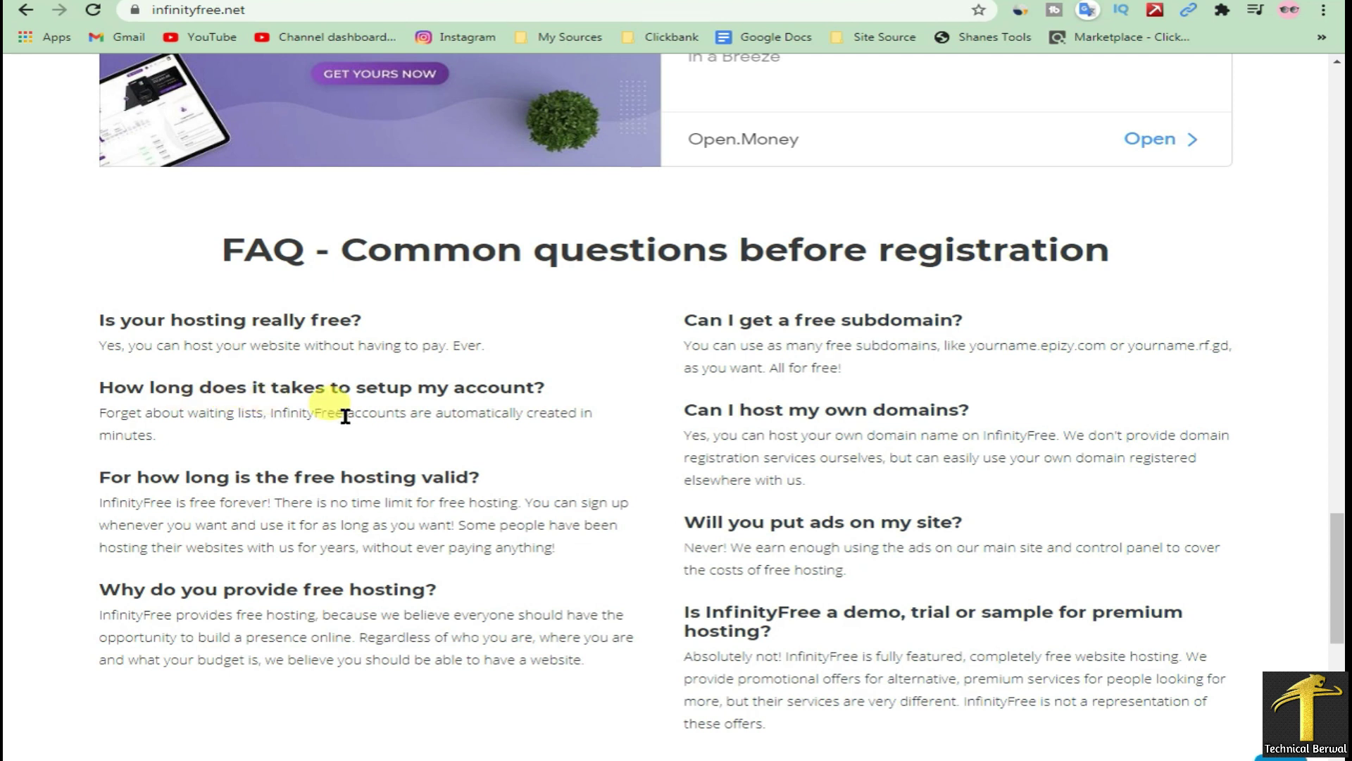
drag(100, 413, 171, 428)
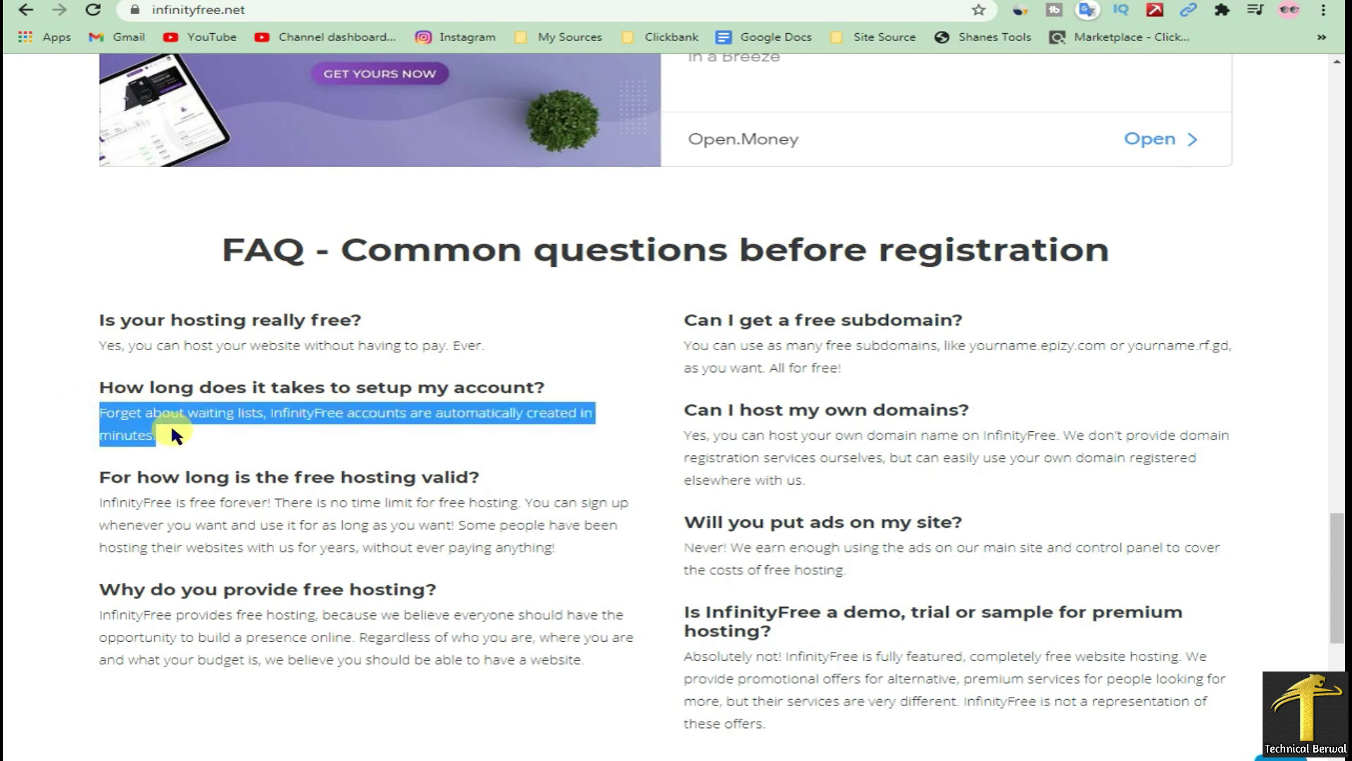
click(172, 427)
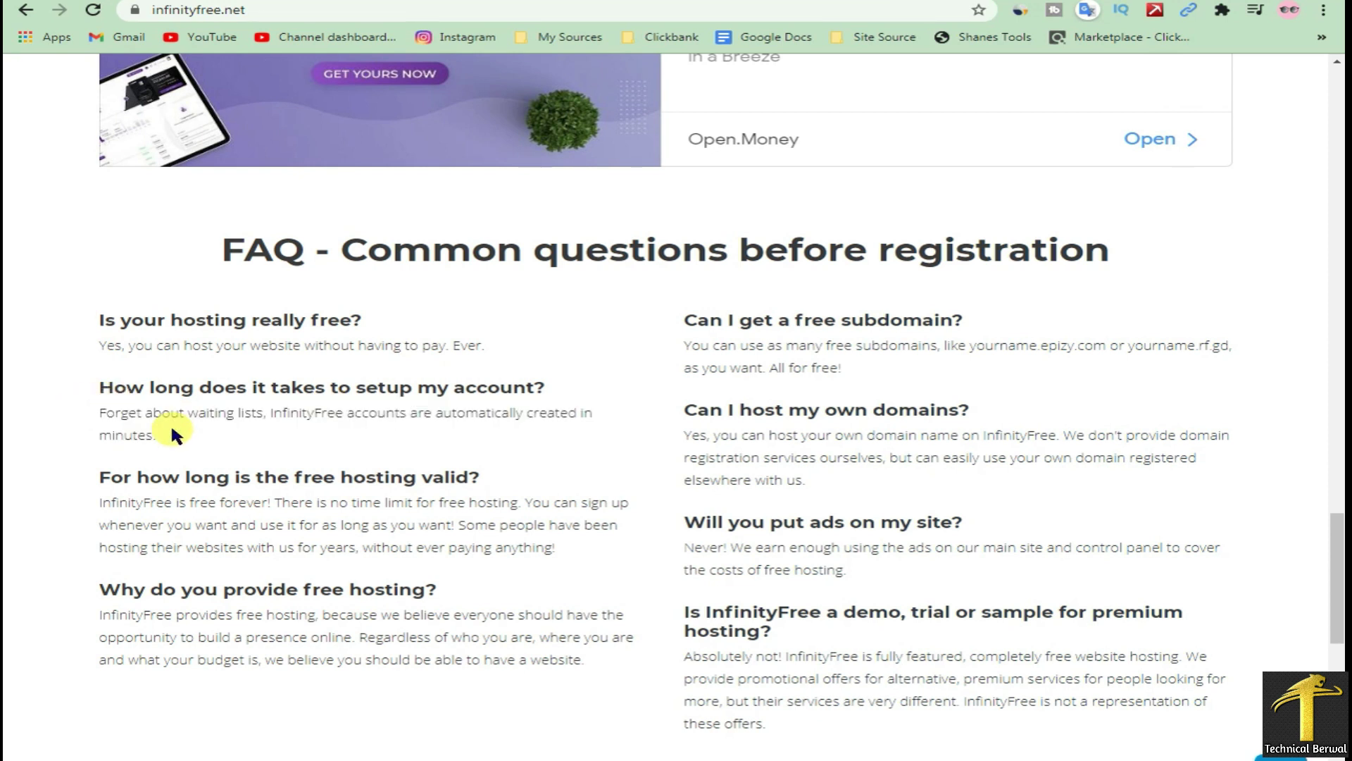
drag(100, 477, 493, 505)
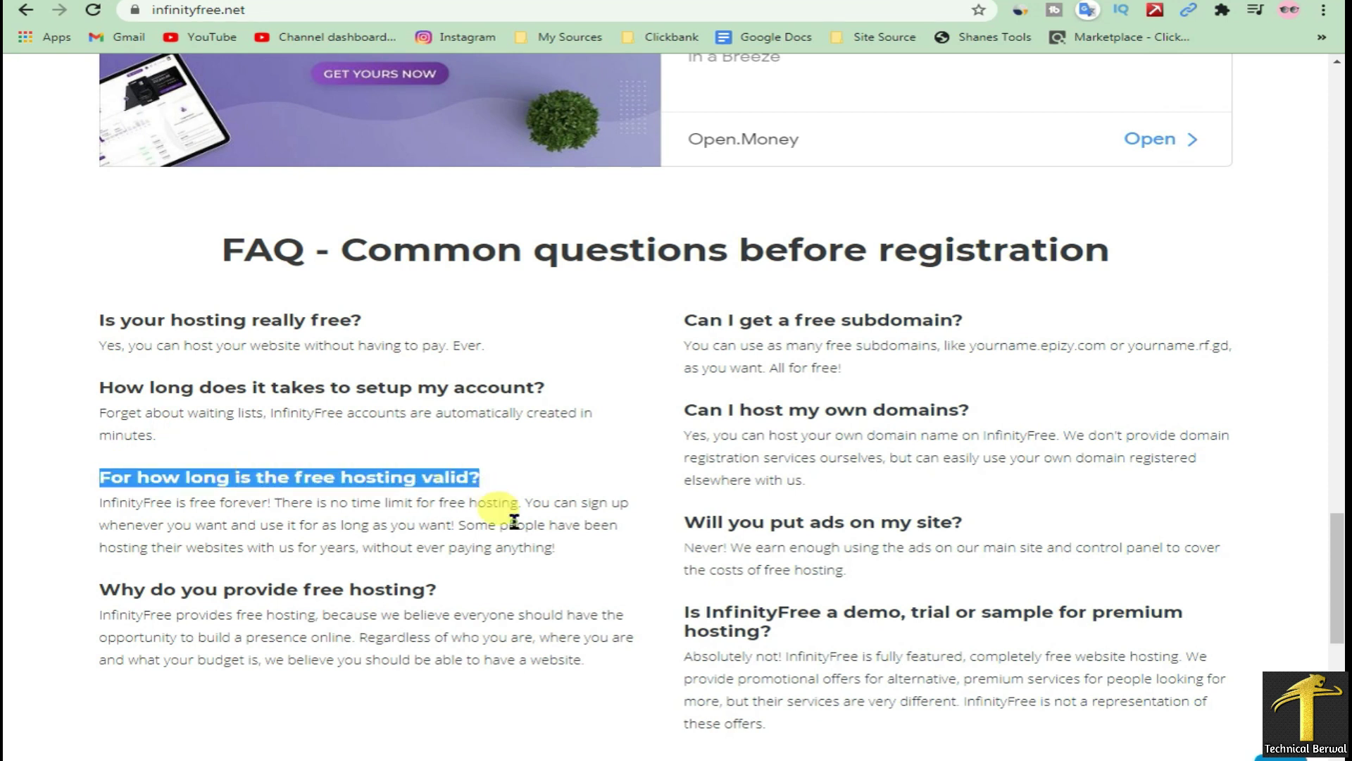
click(514, 521)
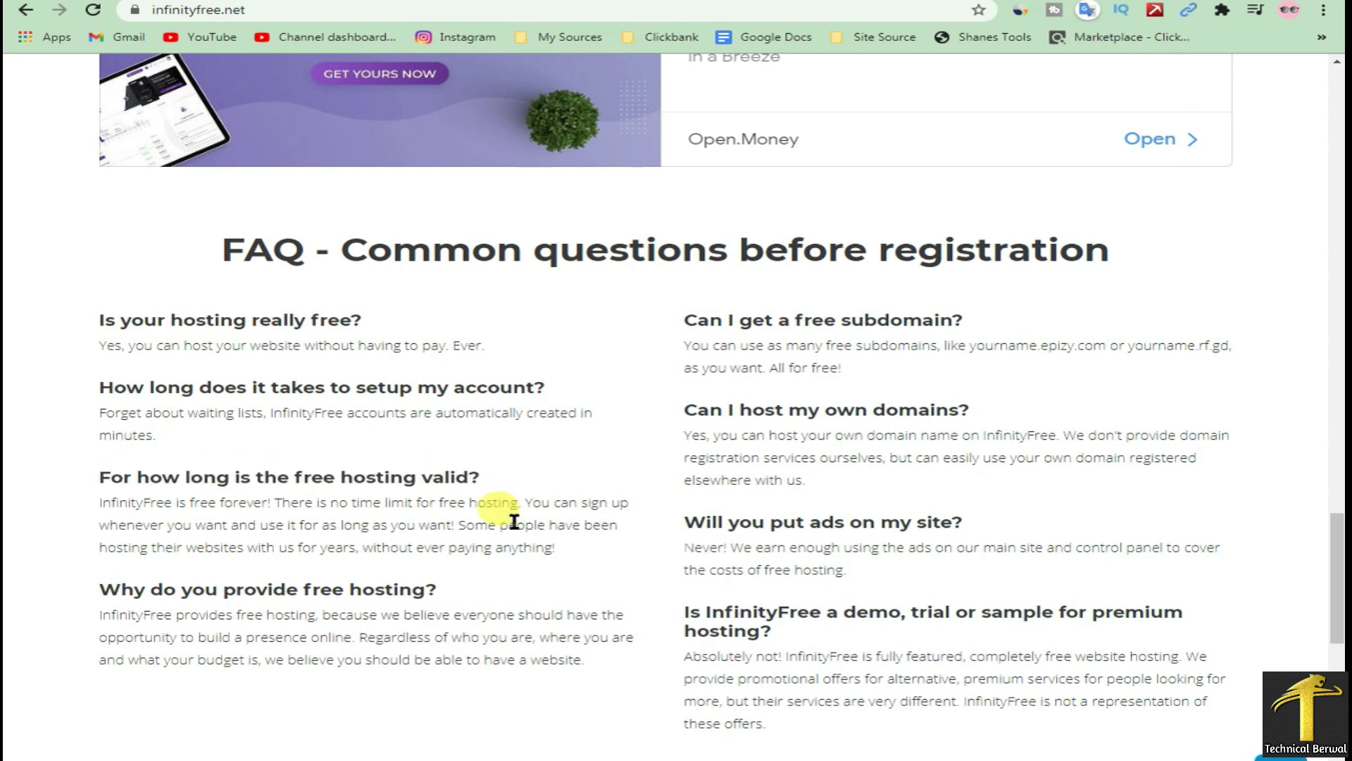
drag(95, 502, 564, 548)
click(303, 607)
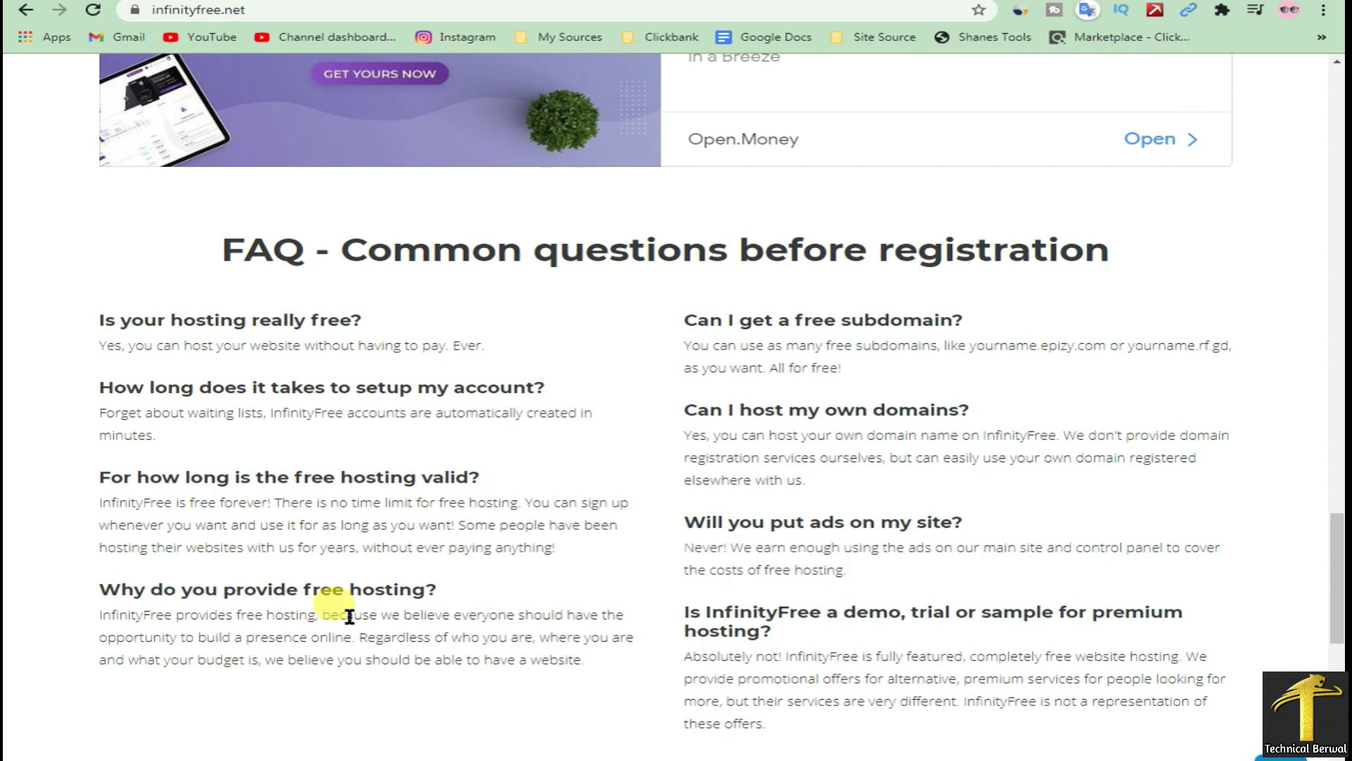
Scroll through the homepage features, then start a free account via Sign Up Now
scroll(349, 614, up, 3)
scroll(348, 606, up, 1)
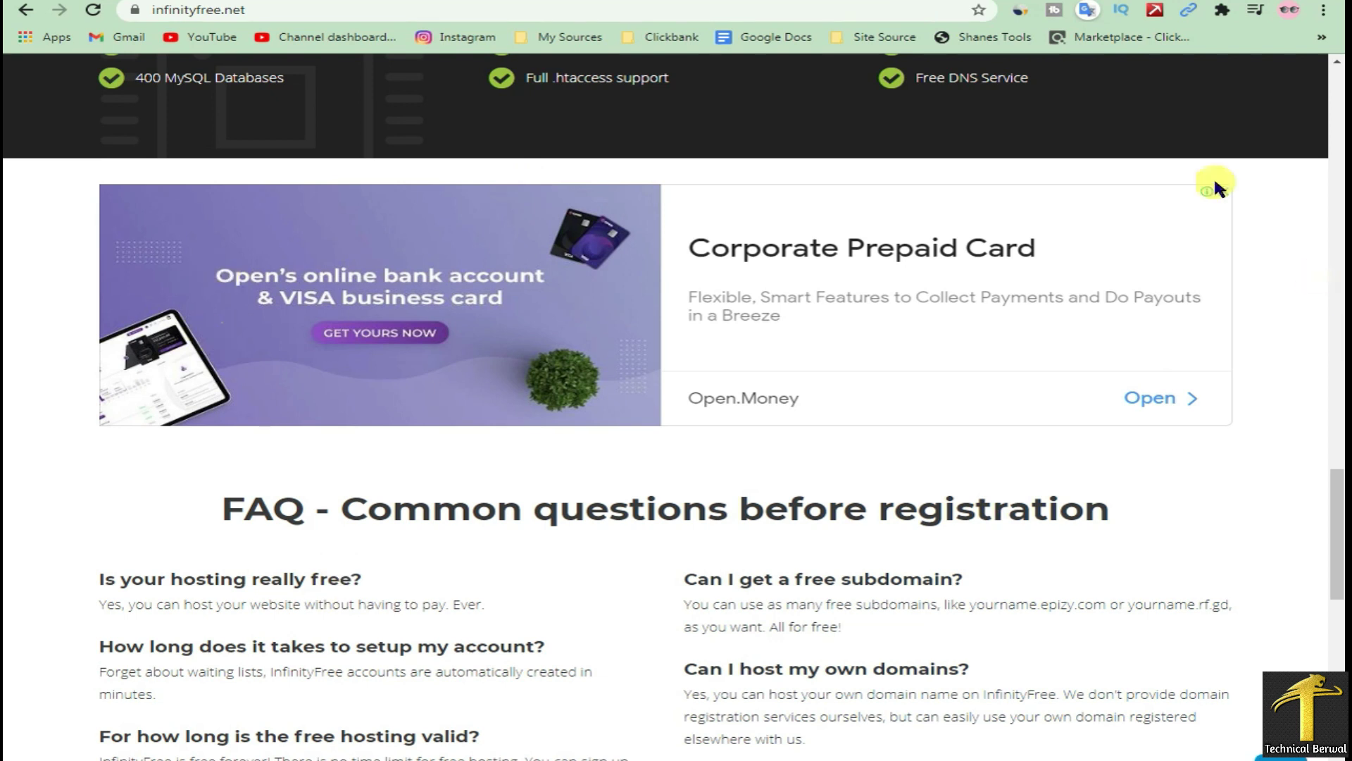
scroll(733, 416, up, 10)
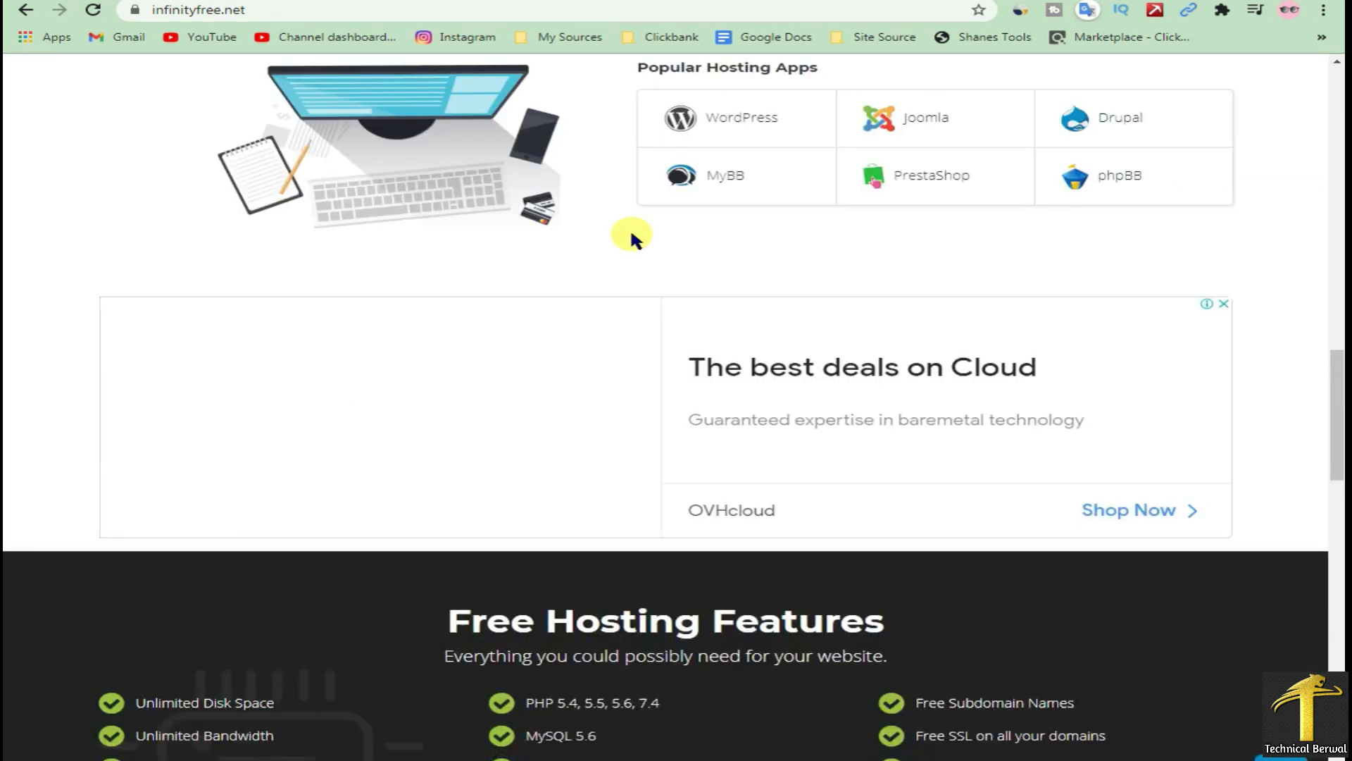
scroll(669, 521, up, 5)
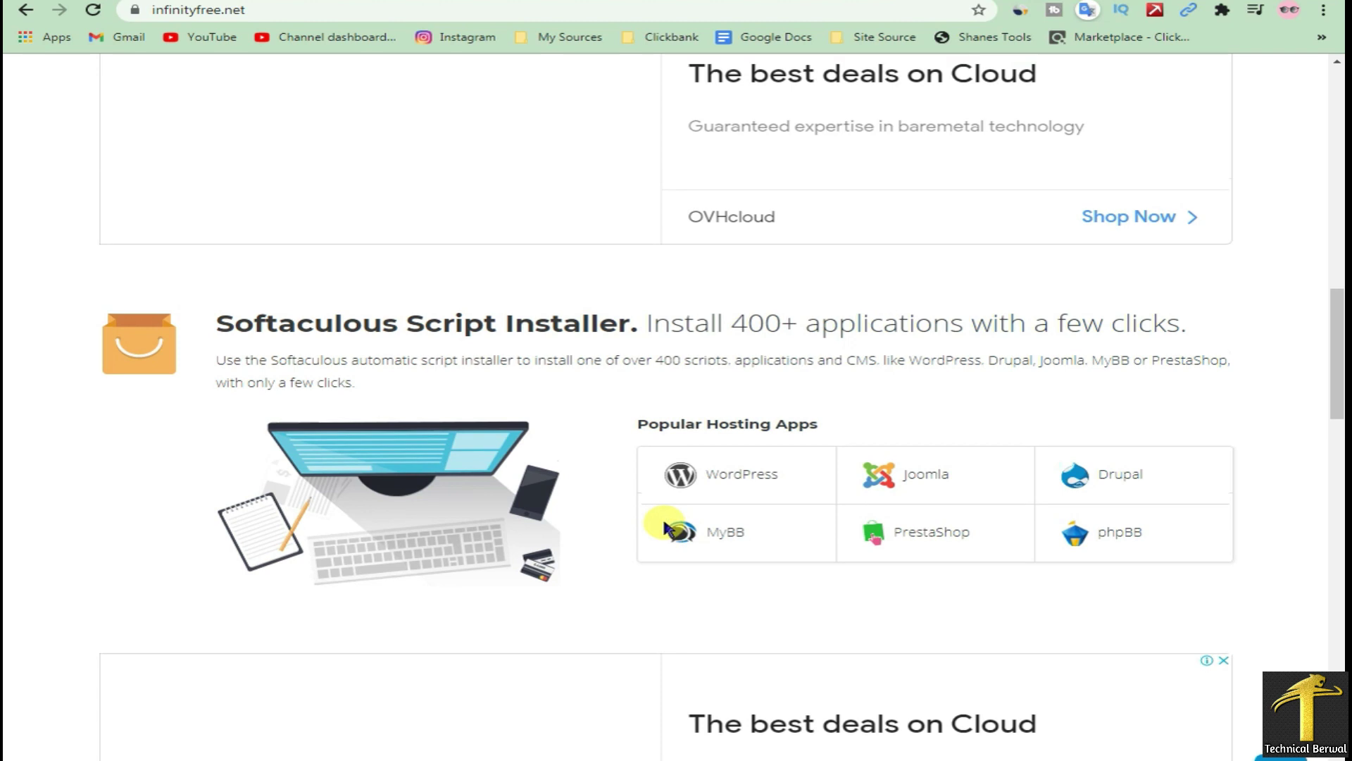
scroll(668, 528, up, 5)
scroll(664, 447, up, 6)
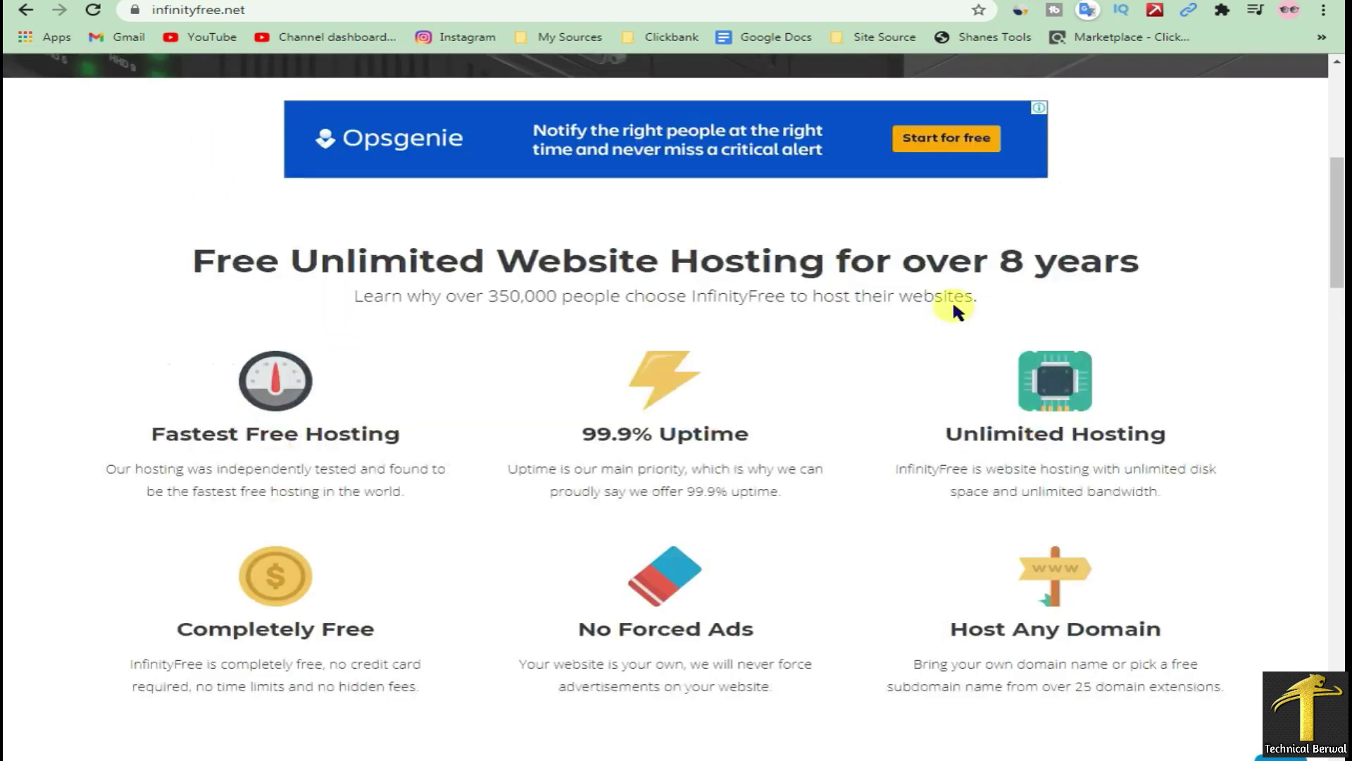
scroll(774, 518, down, 20)
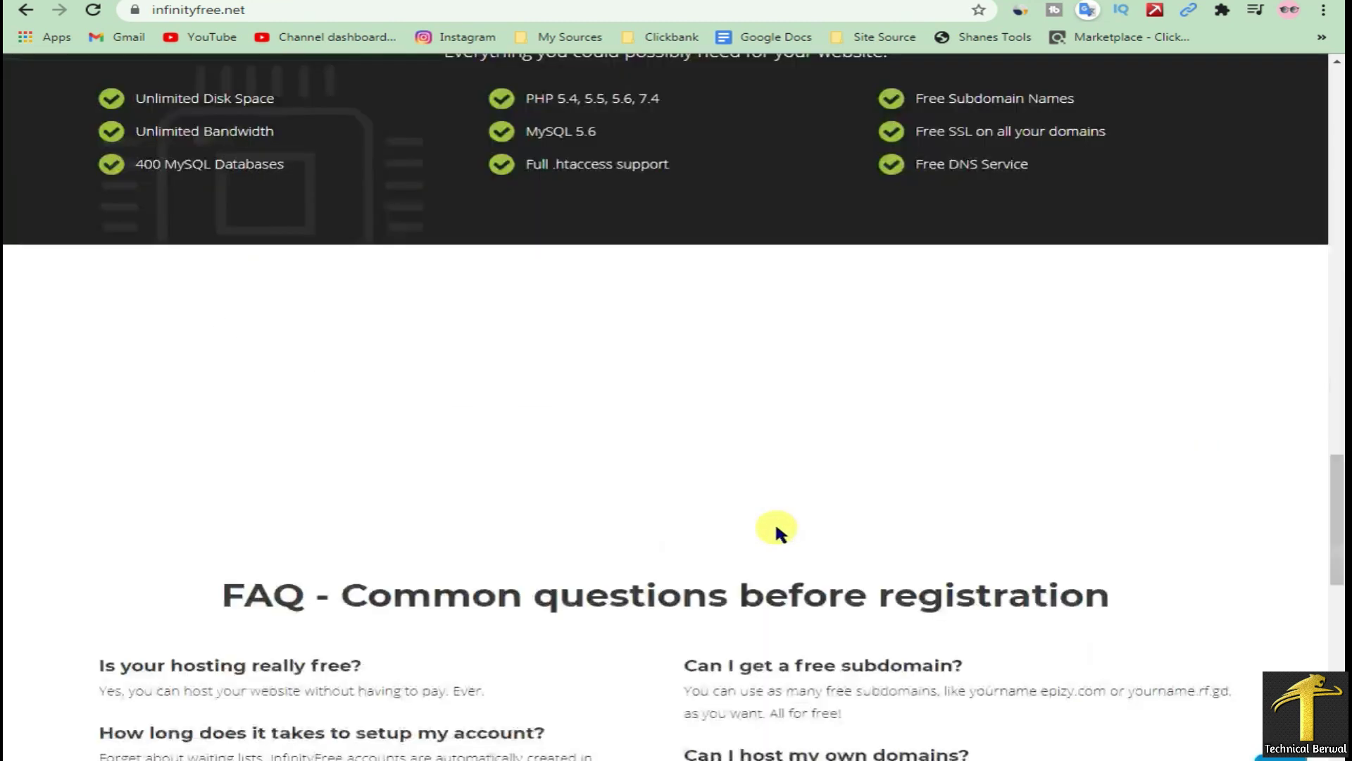
scroll(776, 528, down, 6)
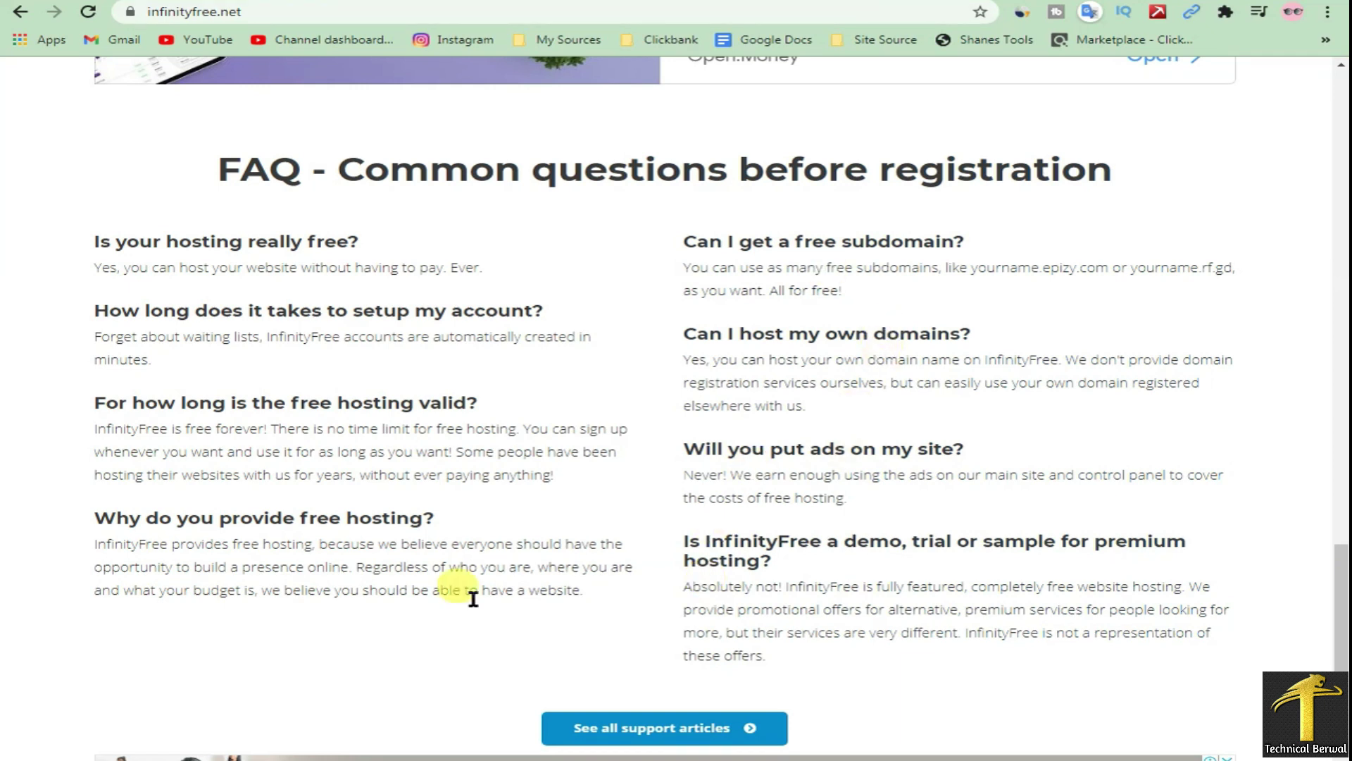
scroll(564, 528, up, 15)
scroll(588, 448, up, 3)
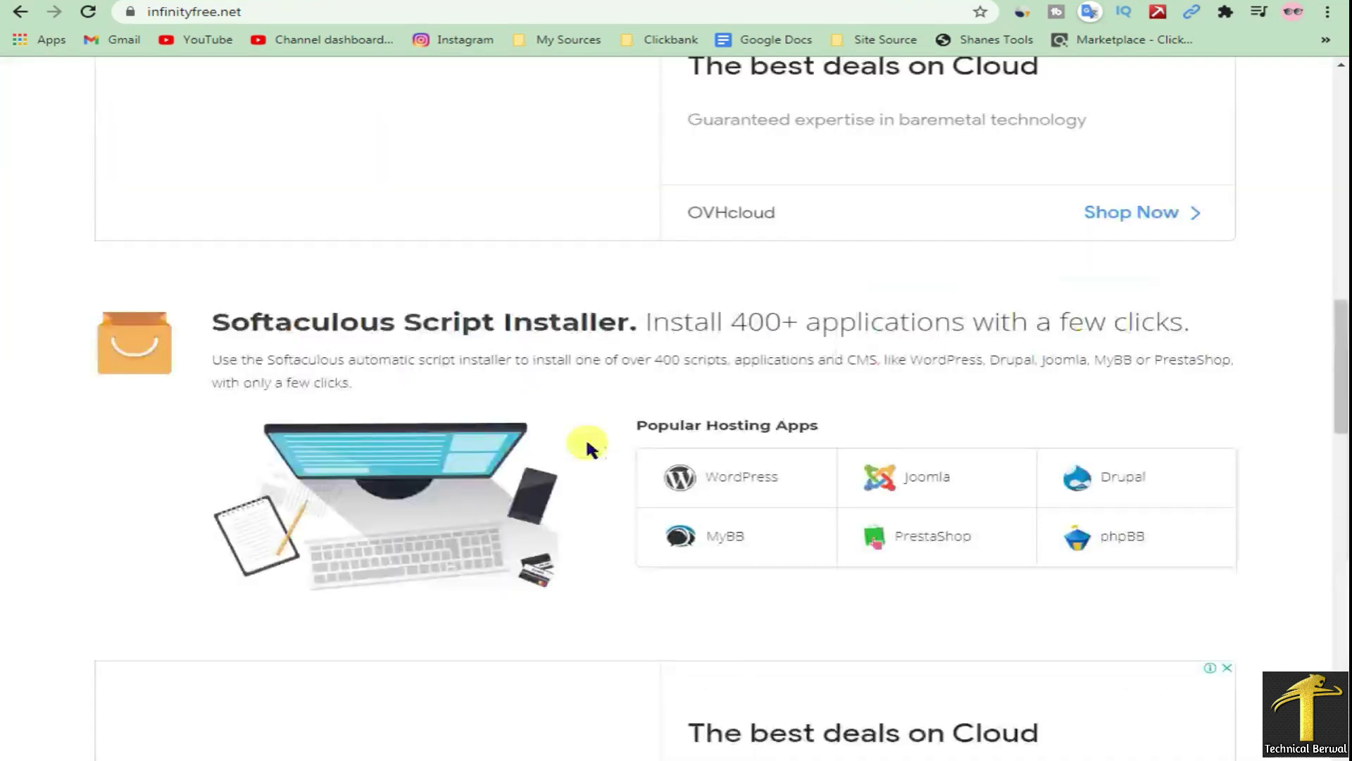
scroll(577, 395, down, 14)
scroll(589, 357, up, 11)
scroll(595, 378, down, 4)
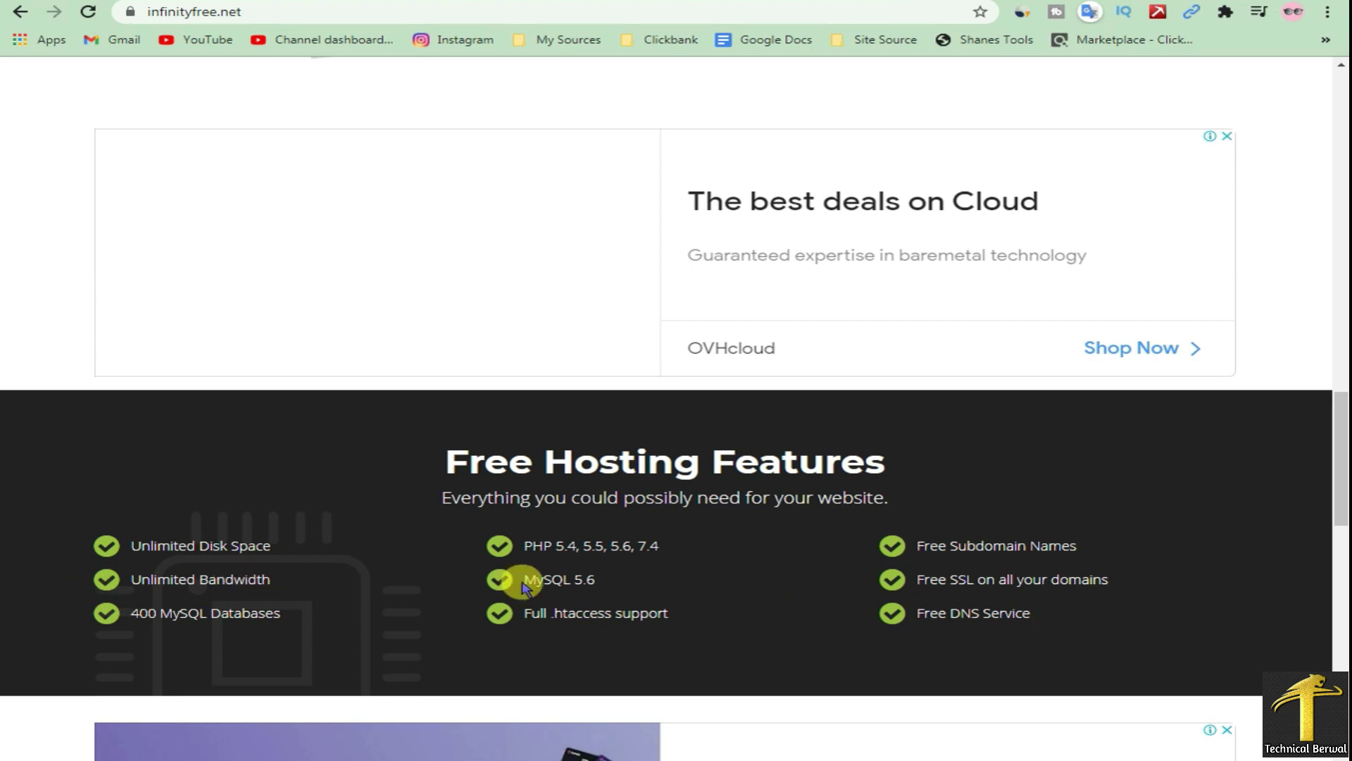
scroll(603, 514, down, 15)
scroll(611, 512, down, 9)
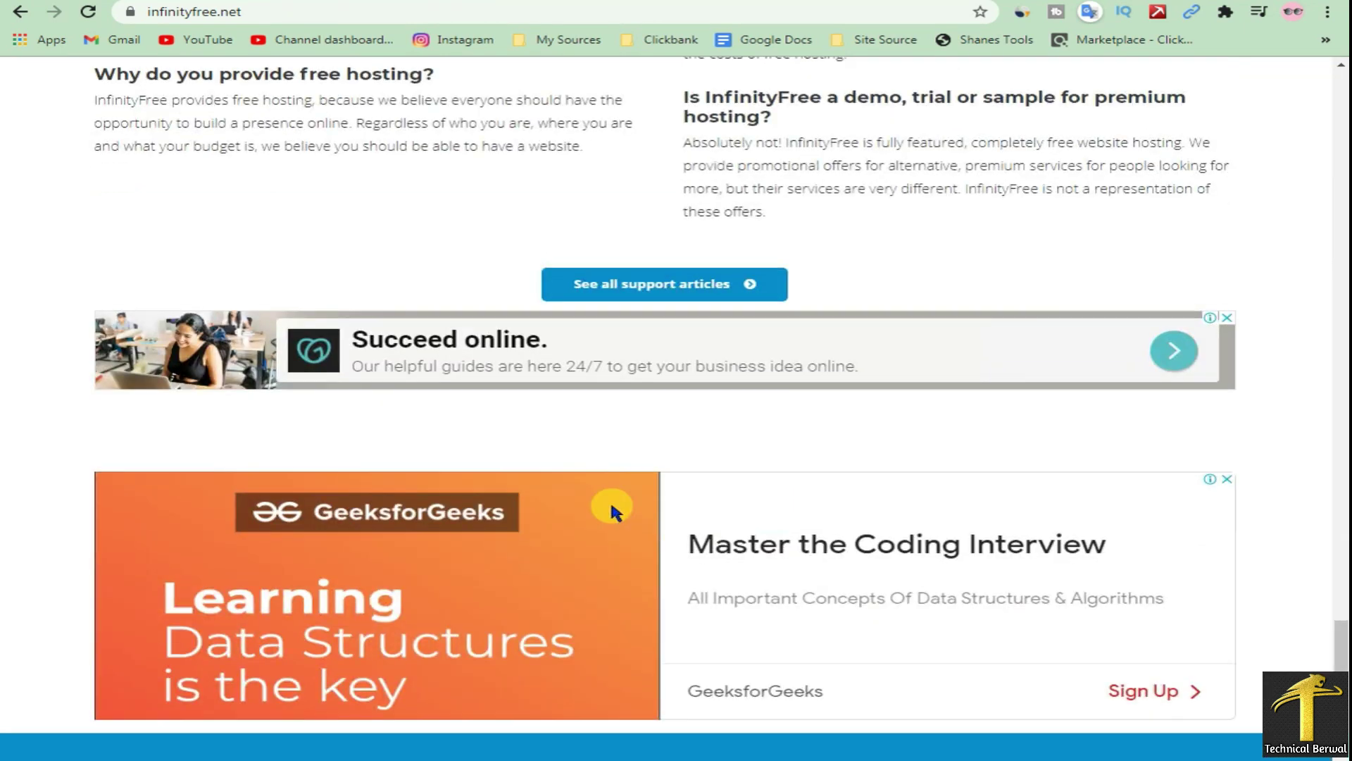
click(681, 487)
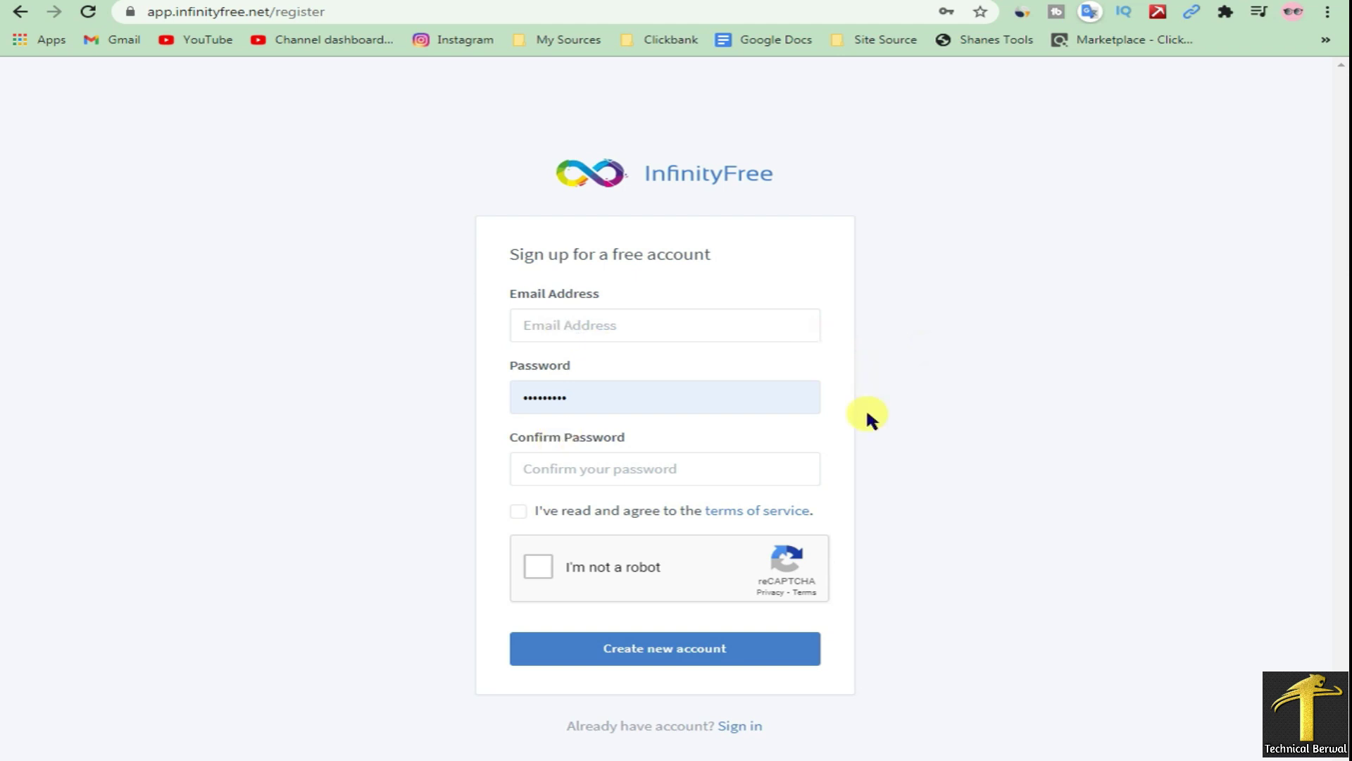
Complete the reCAPTCHA not-a-robot check on the InfinityFree sign-up form
click(537, 563)
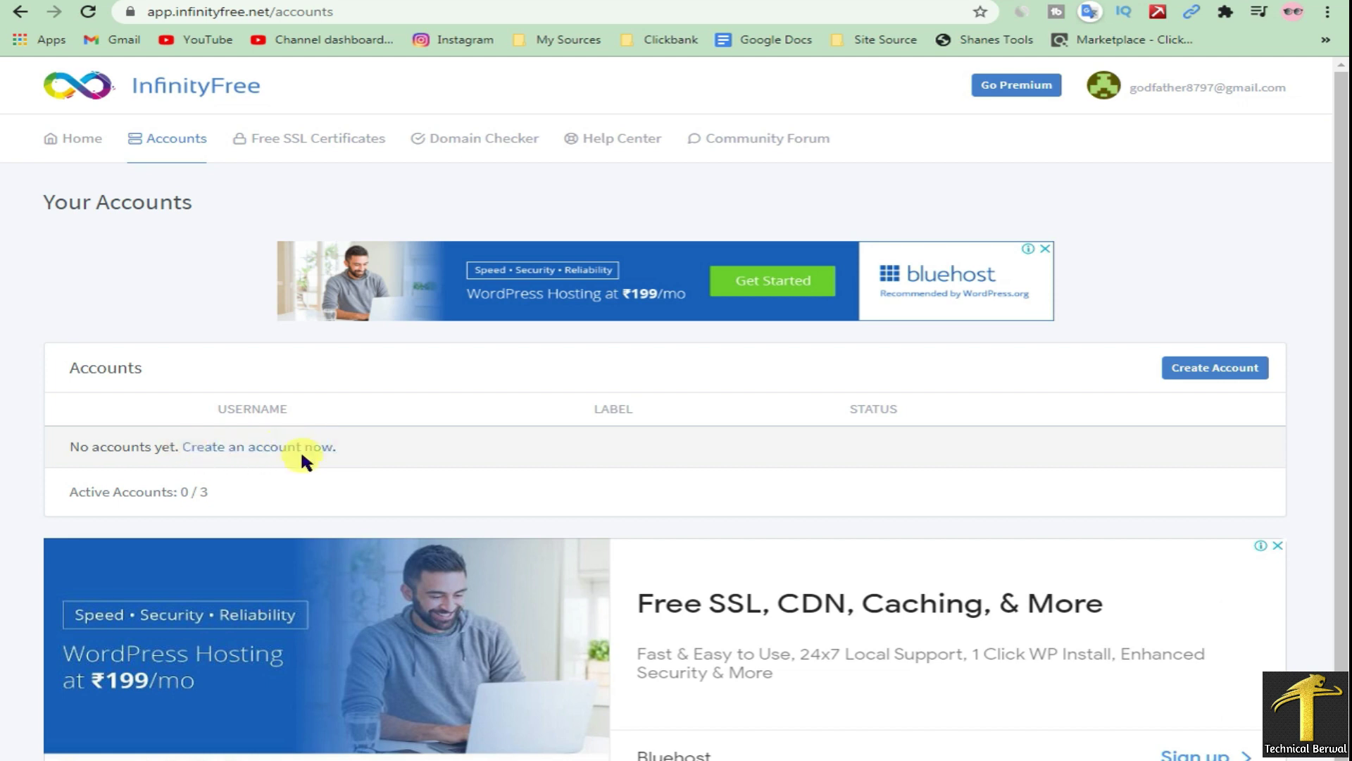
Start a new hosting account with subdomain 'hello' on .rf.gd, then choose Custom Domain
click(1226, 375)
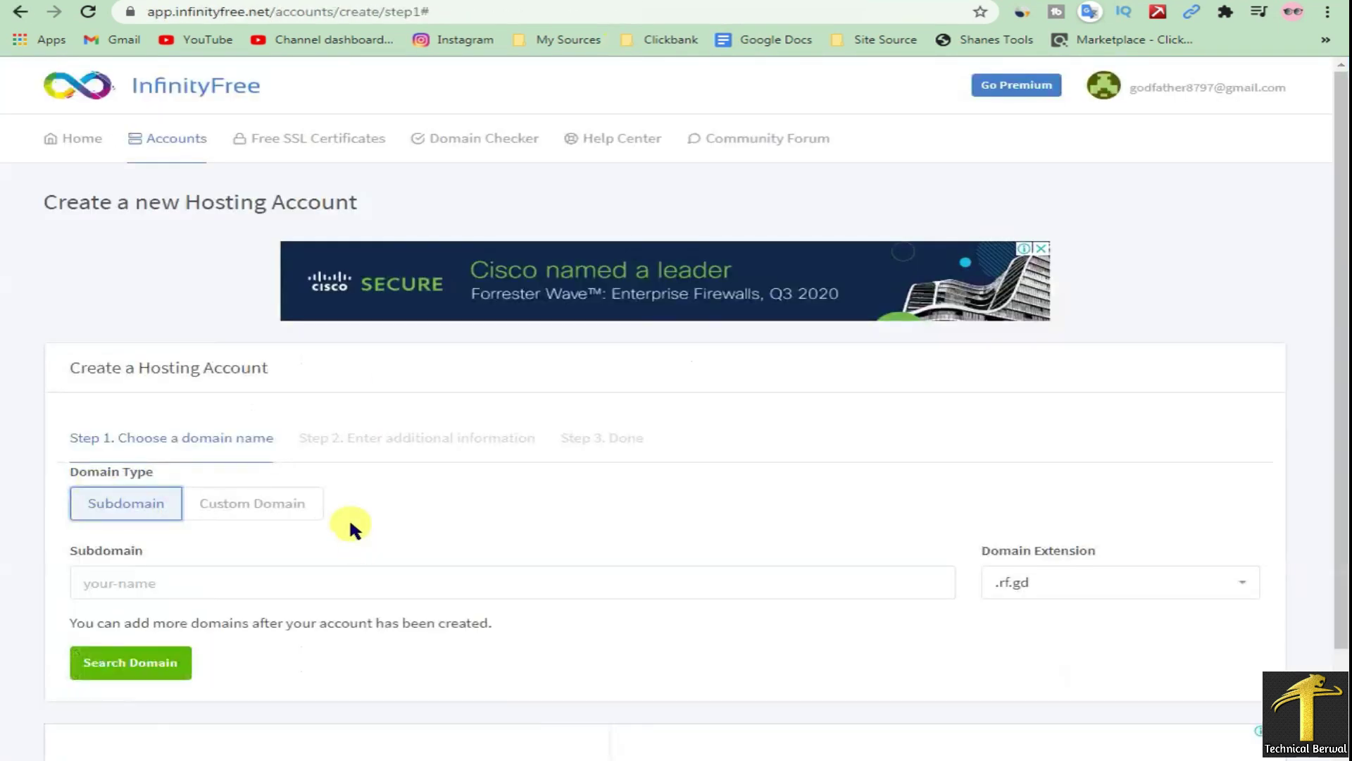
click(150, 584)
text(hello)
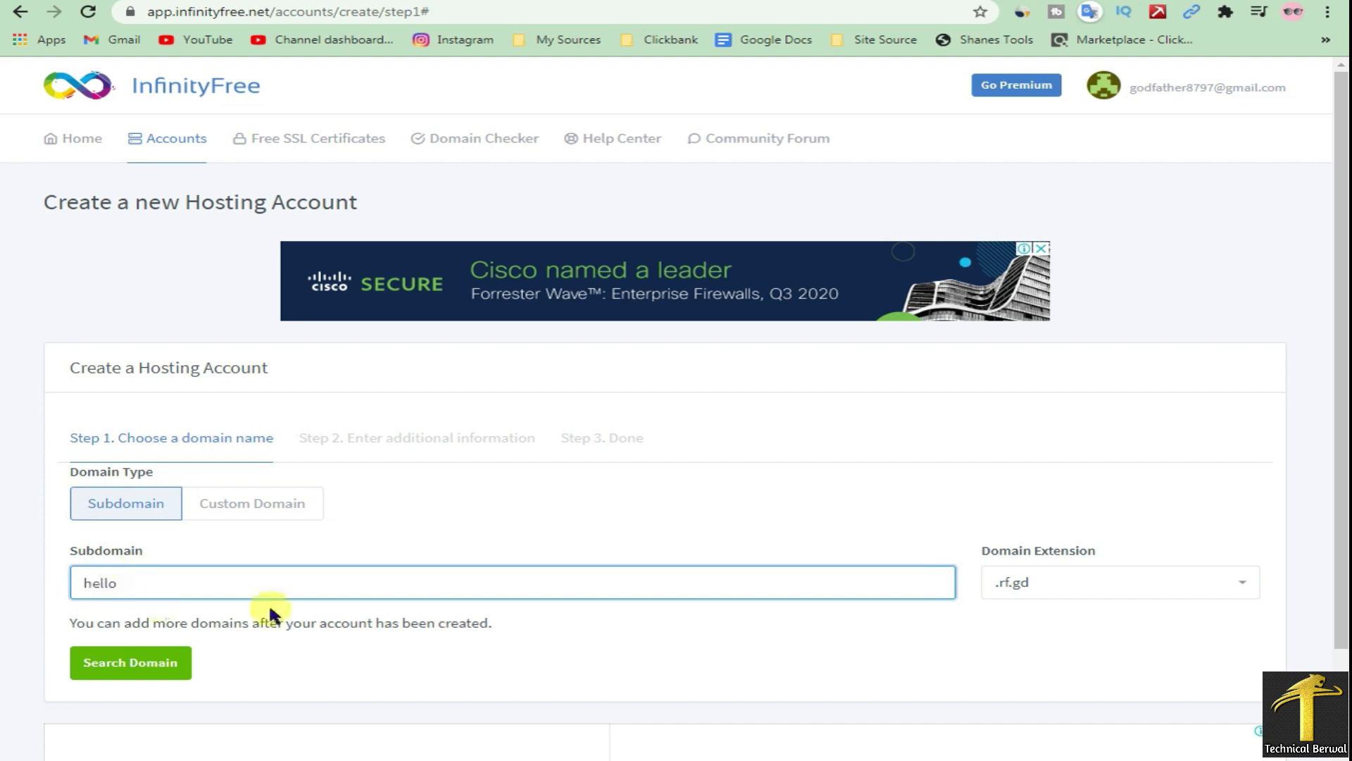
click(1050, 586)
scroll(1052, 585, down, 1)
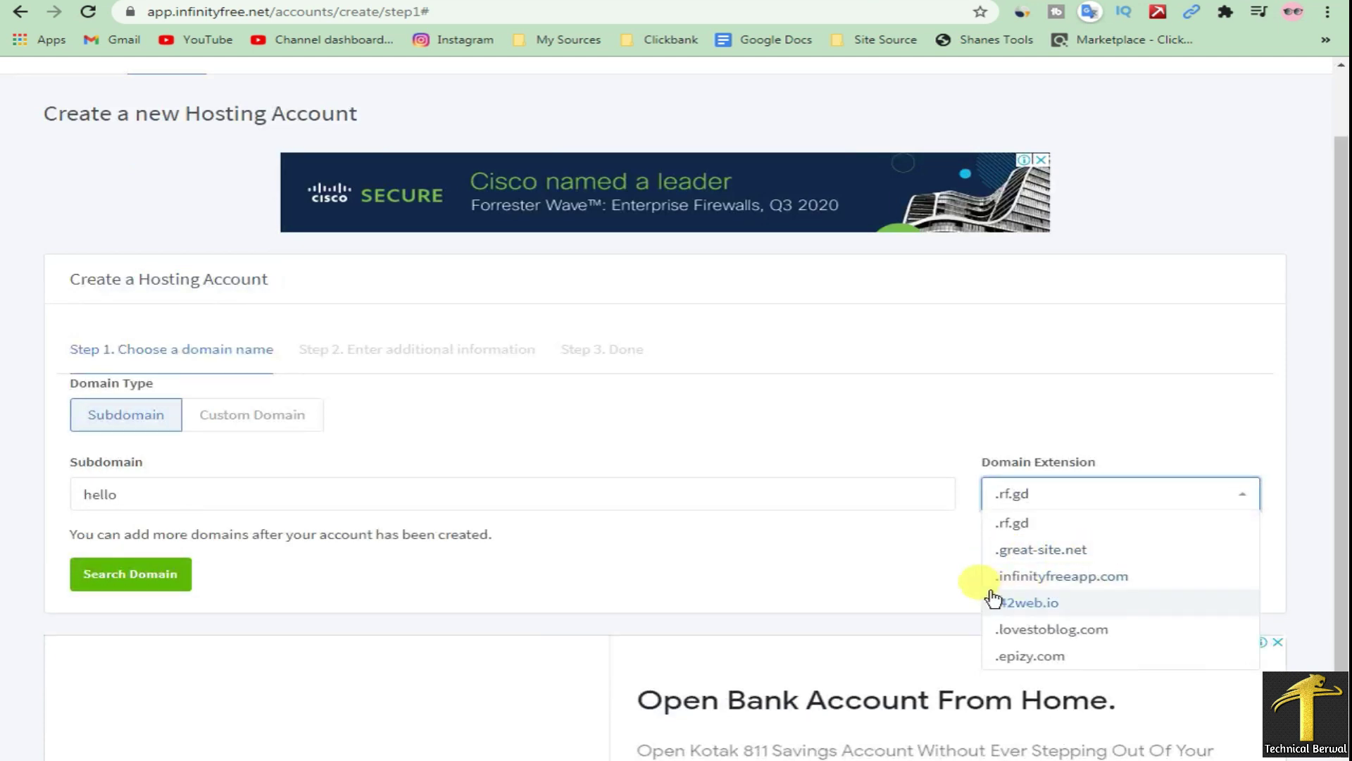
click(728, 579)
click(193, 498)
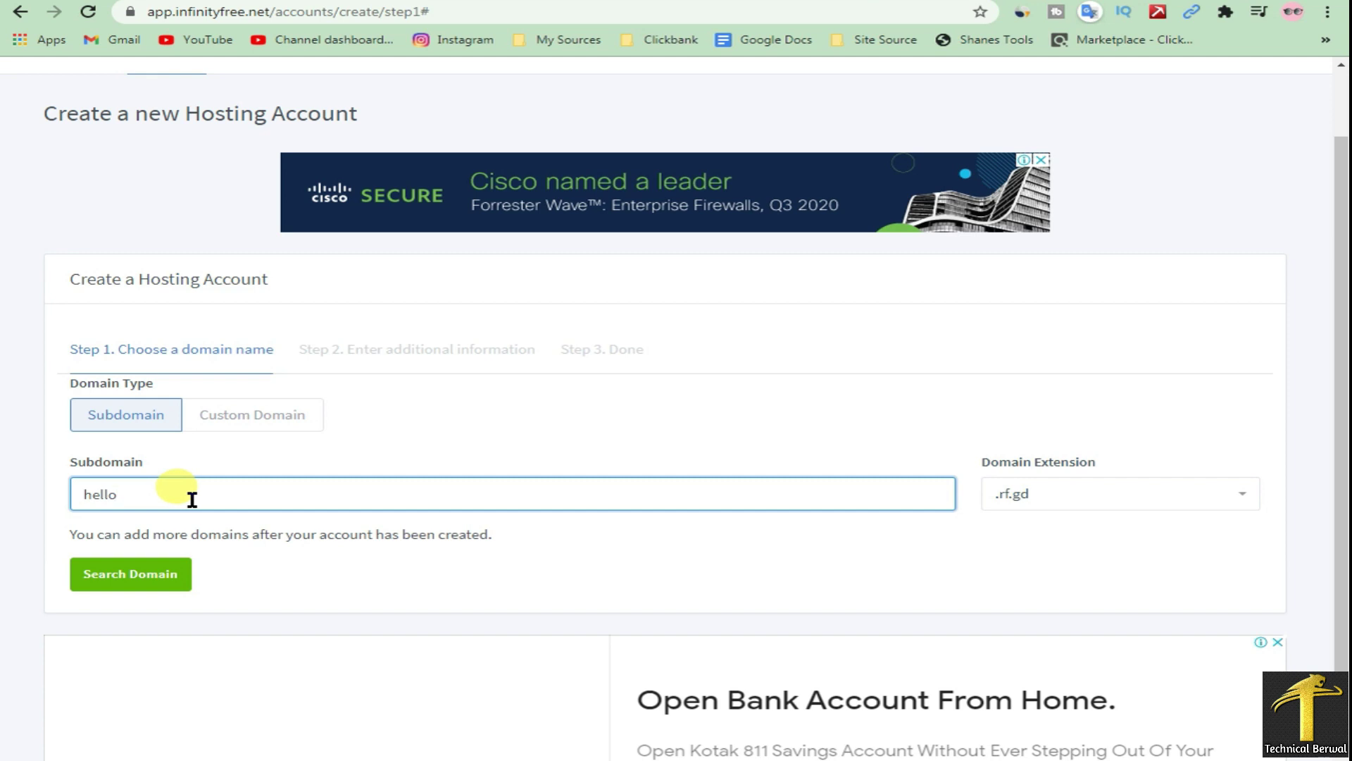
click(247, 422)
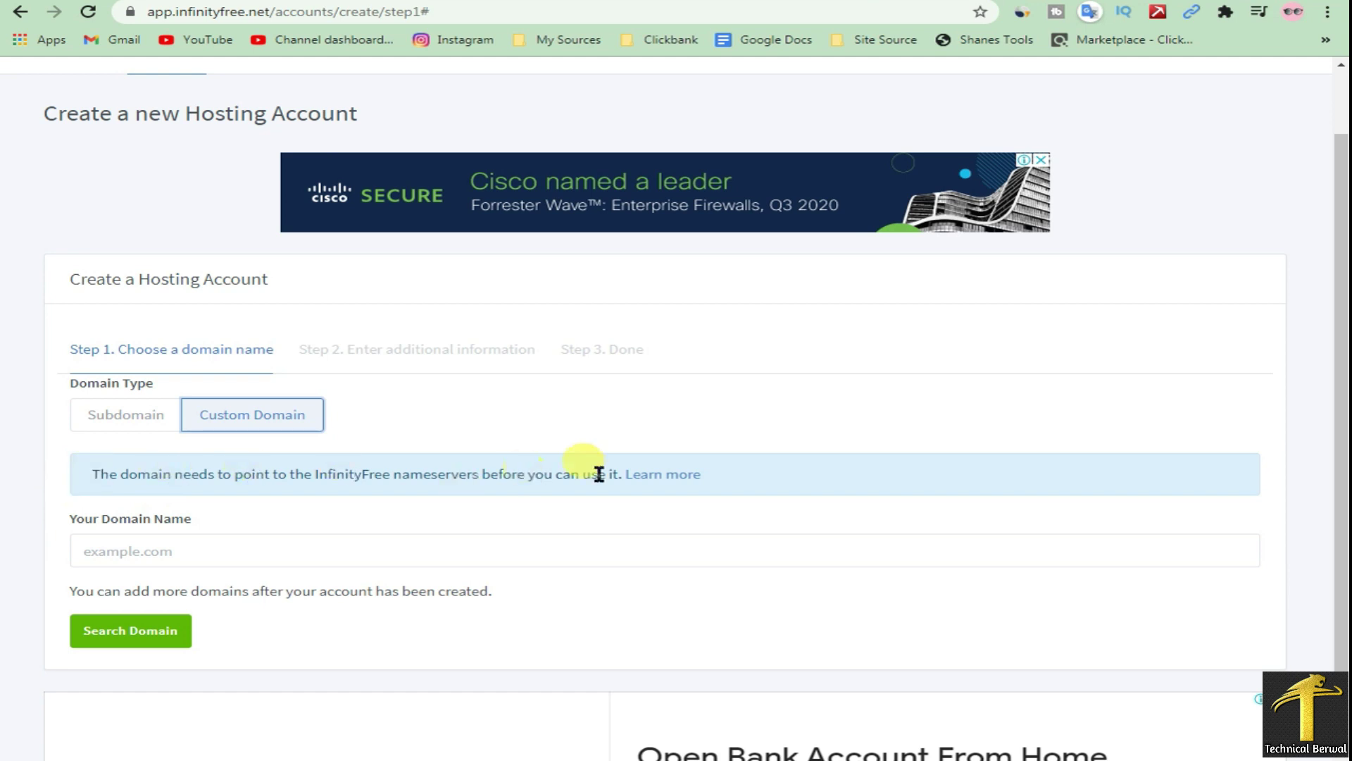
Read the notice that the custom domain must point to InfinityFree nameservers
drag(242, 477, 563, 468)
click(266, 424)
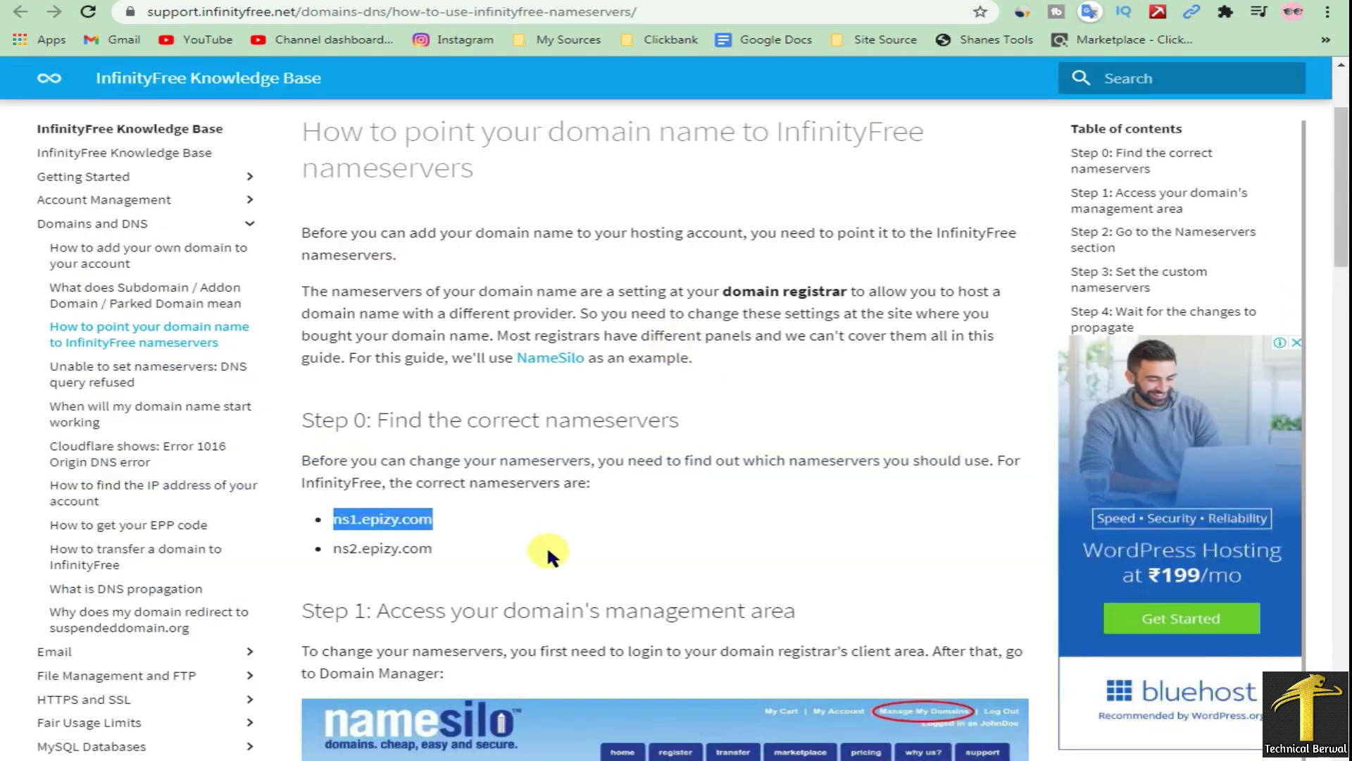
Open the InfinityFree nameserver guide and scroll to its nameserver list
click(546, 544)
scroll(534, 420, up, 3)
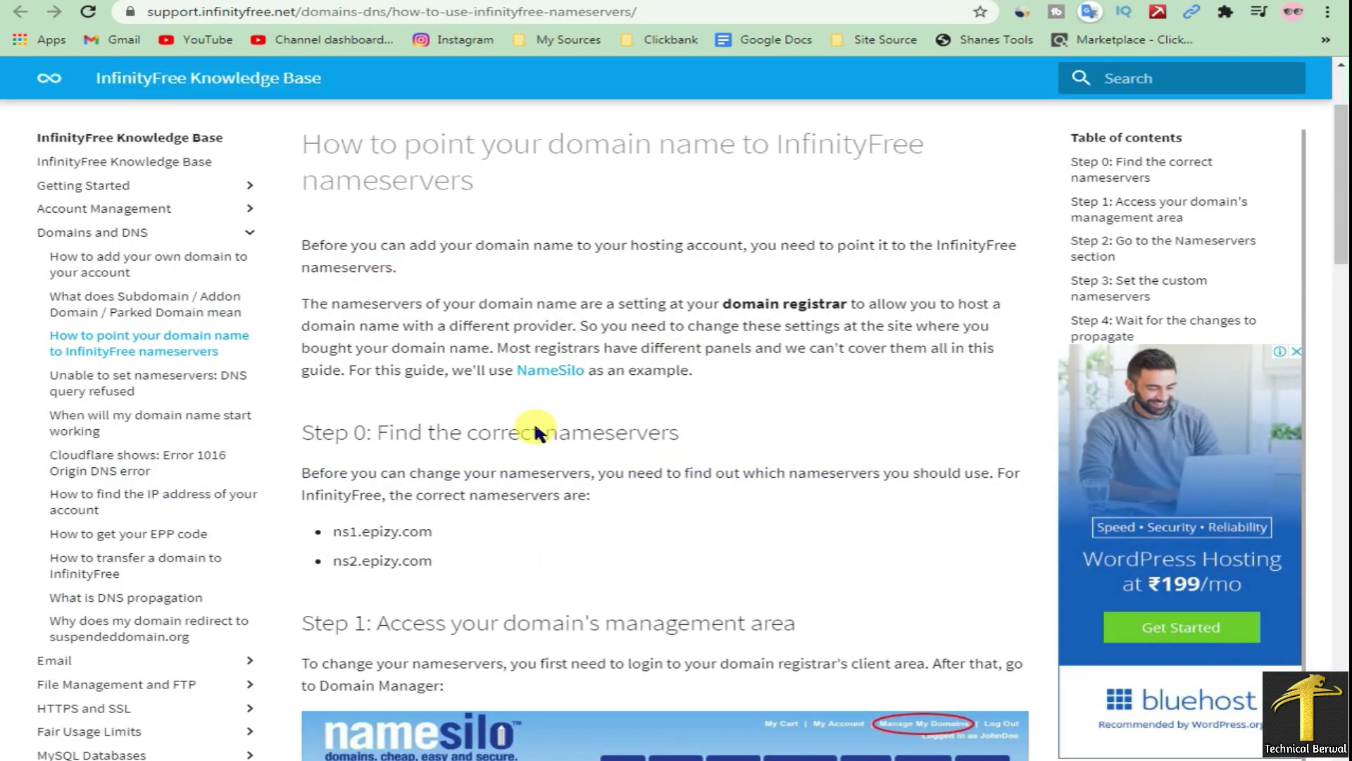
scroll(602, 391, down, 3)
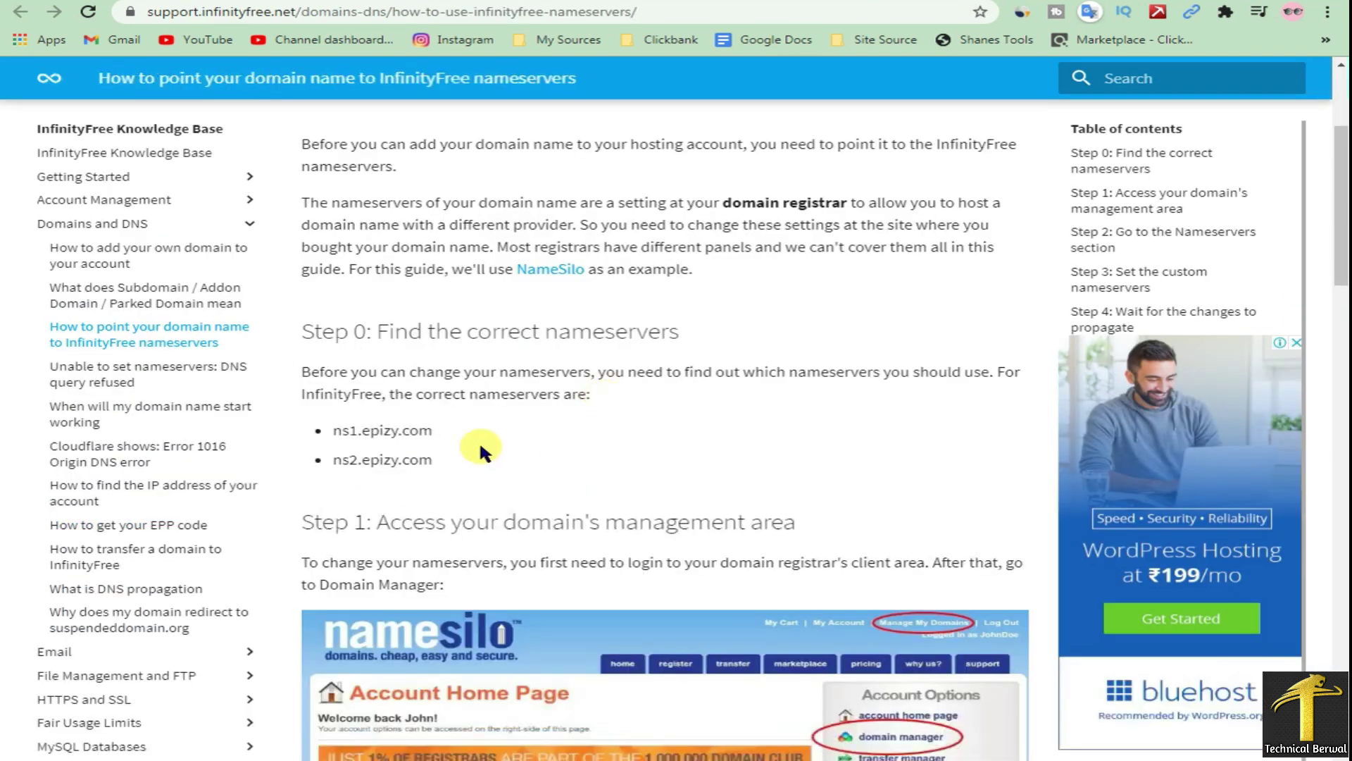
scroll(479, 445, up, 3)
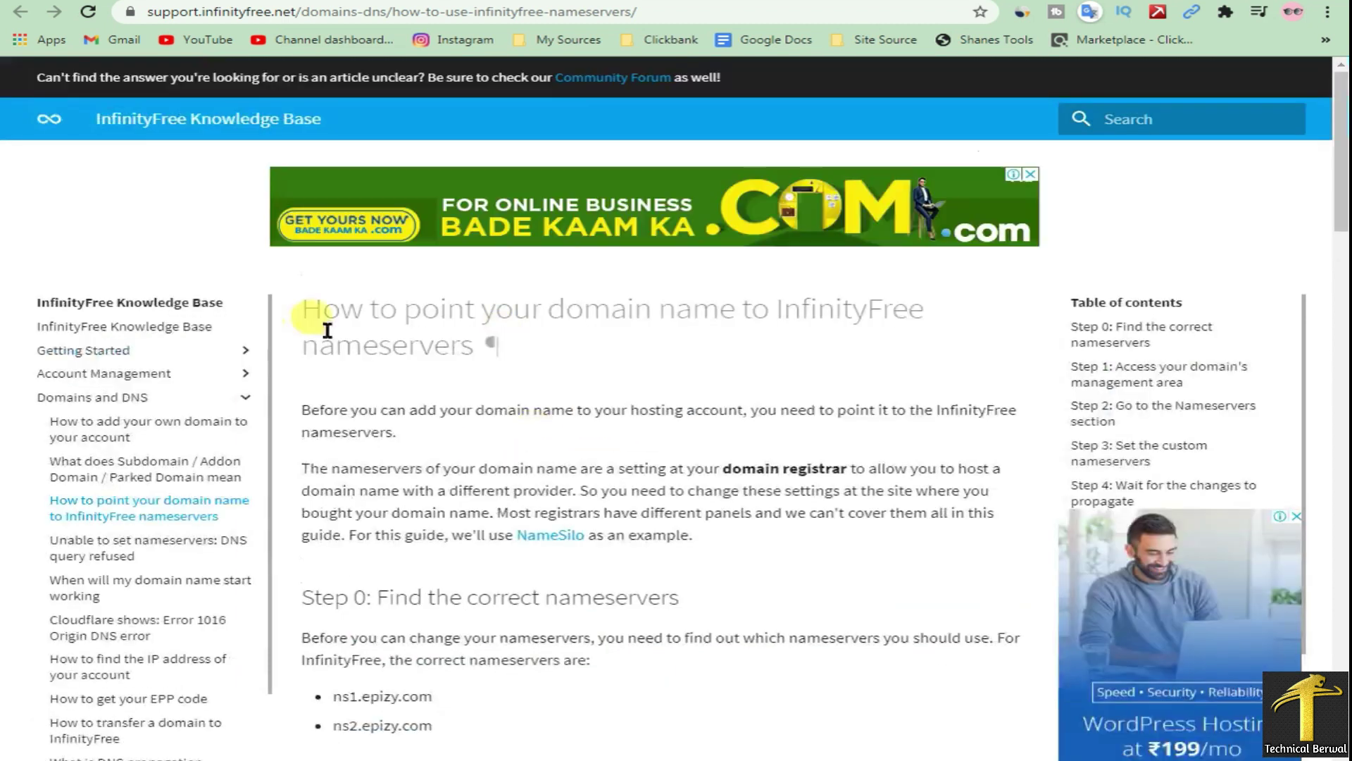
scroll(520, 431, down, 3)
scroll(519, 431, down, 2)
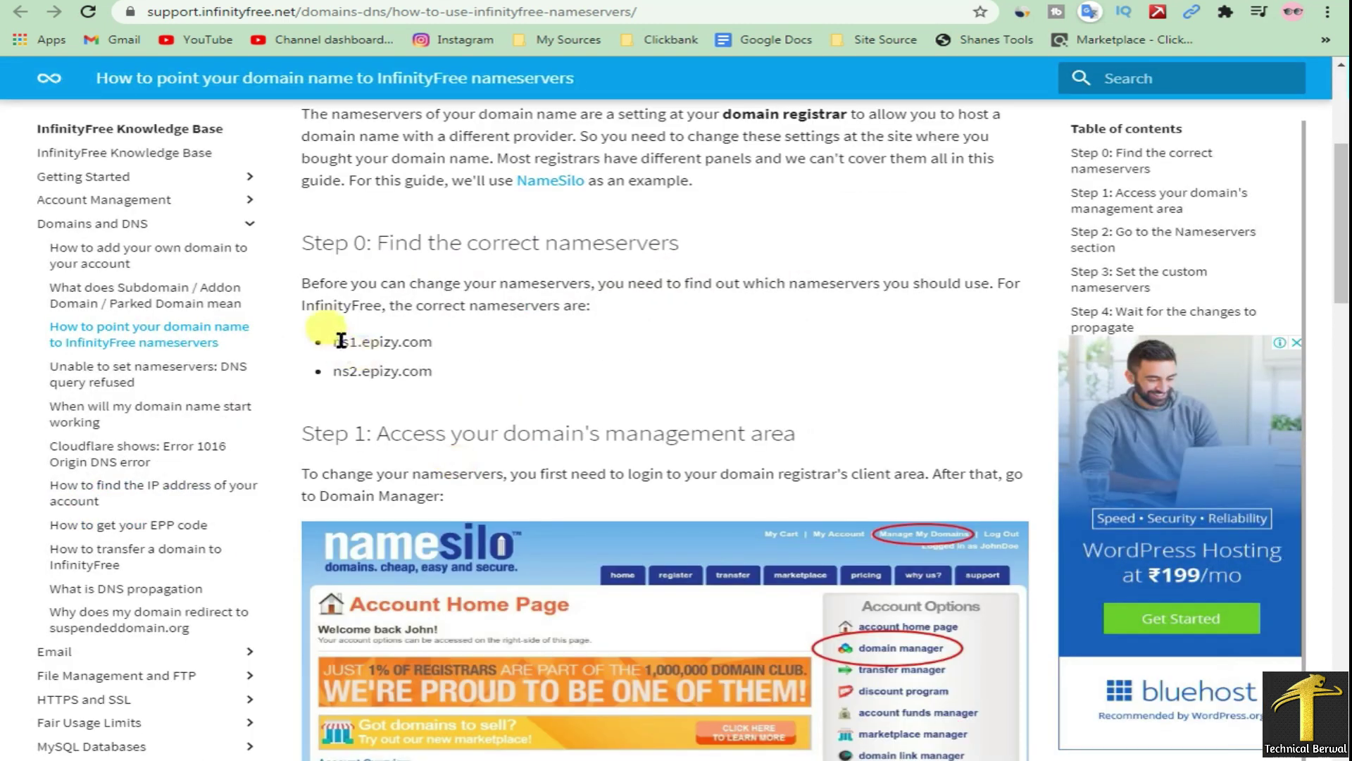
Copy ns1.epizy.com from the guide and return to the Freenom domains list
drag(341, 341, 474, 386)
click(497, 386)
mouse_move(338, 343)
mouse_down()
mouse_move(444, 345)
mouse_move(331, 338)
mouse_up()
click(444, 344)
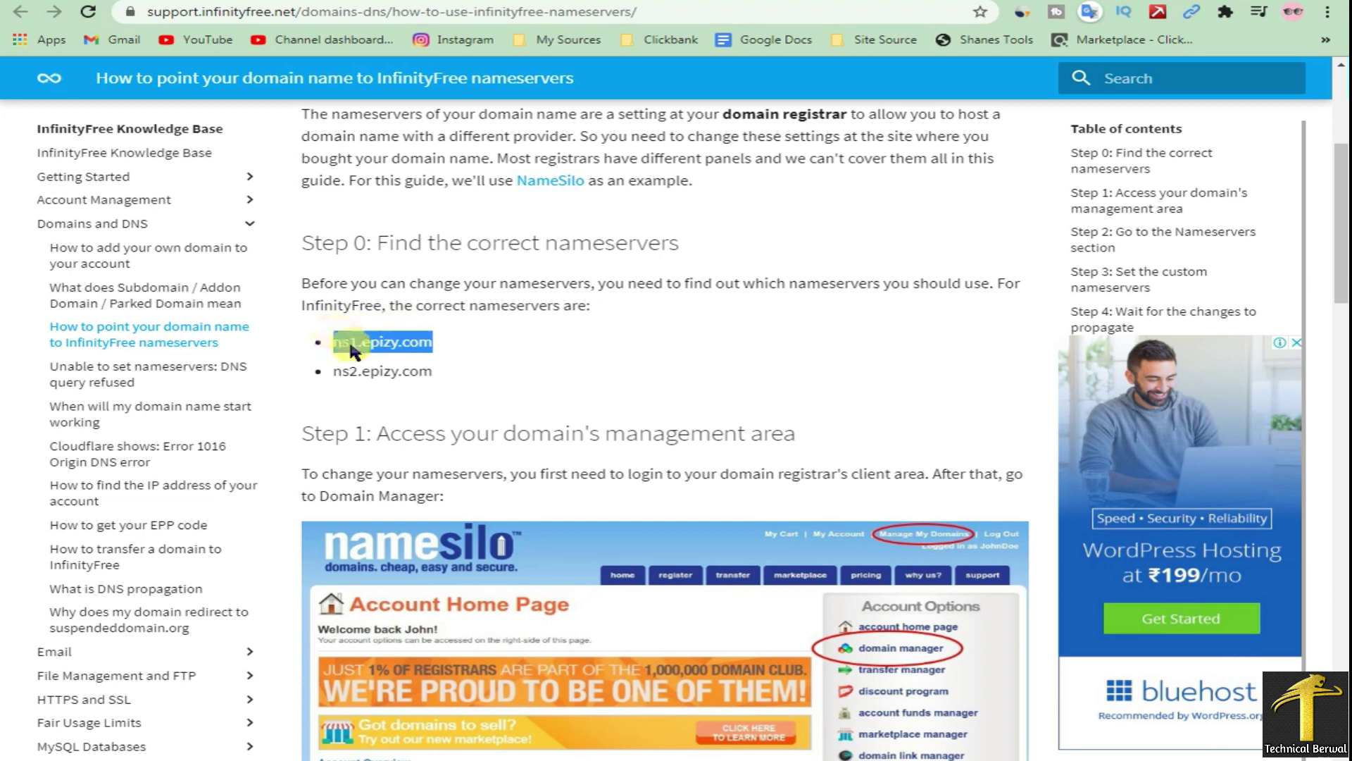
right_click(352, 344)
click(392, 356)
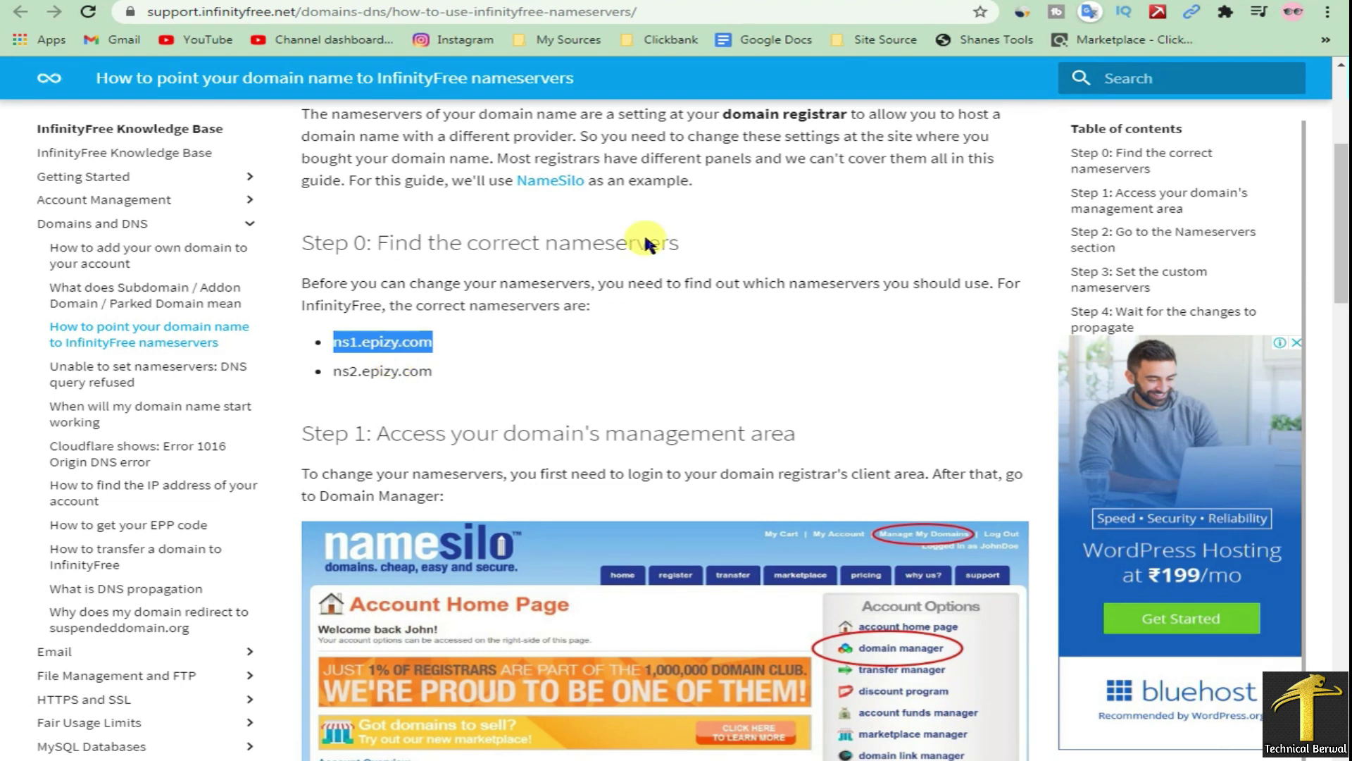
key(ctrl+Tab)
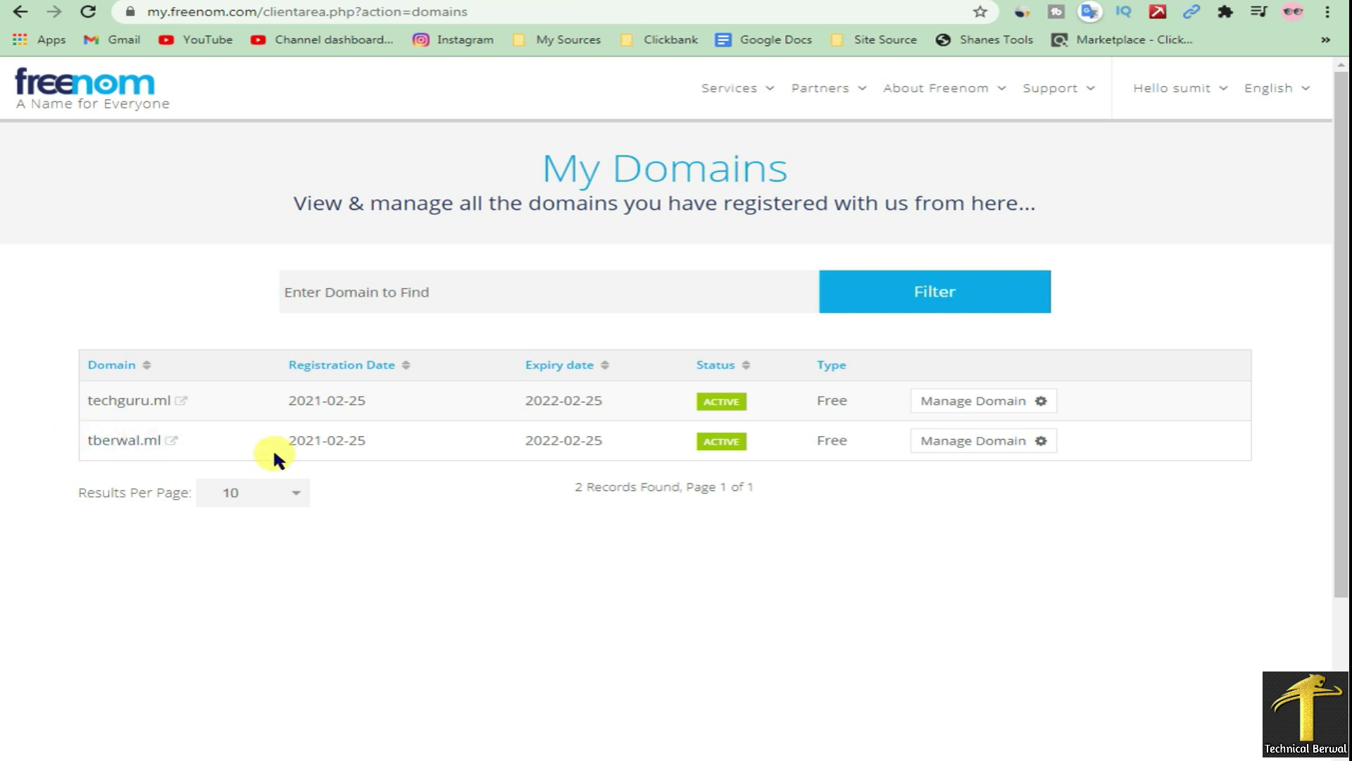
Open the Nameservers settings for tberwal.ml under Management Tools
click(986, 450)
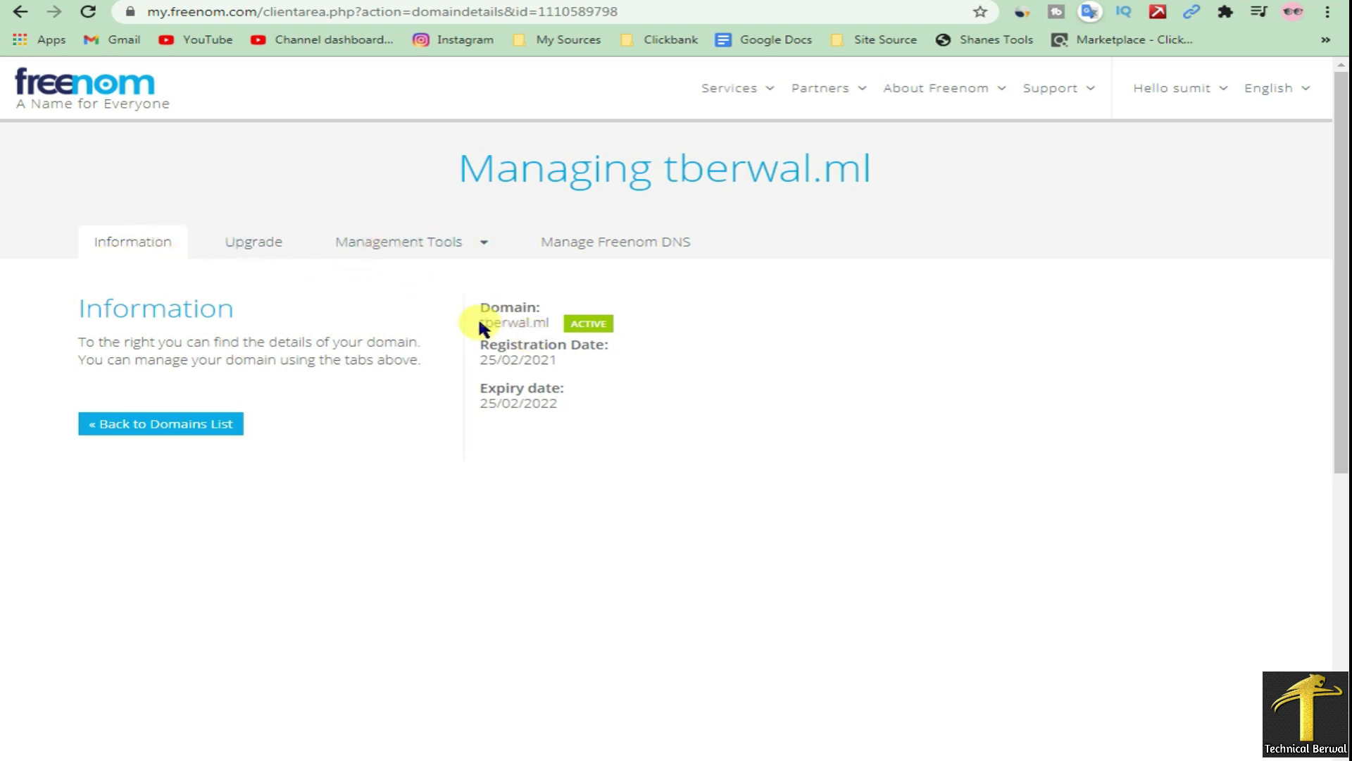
drag(481, 323, 550, 322)
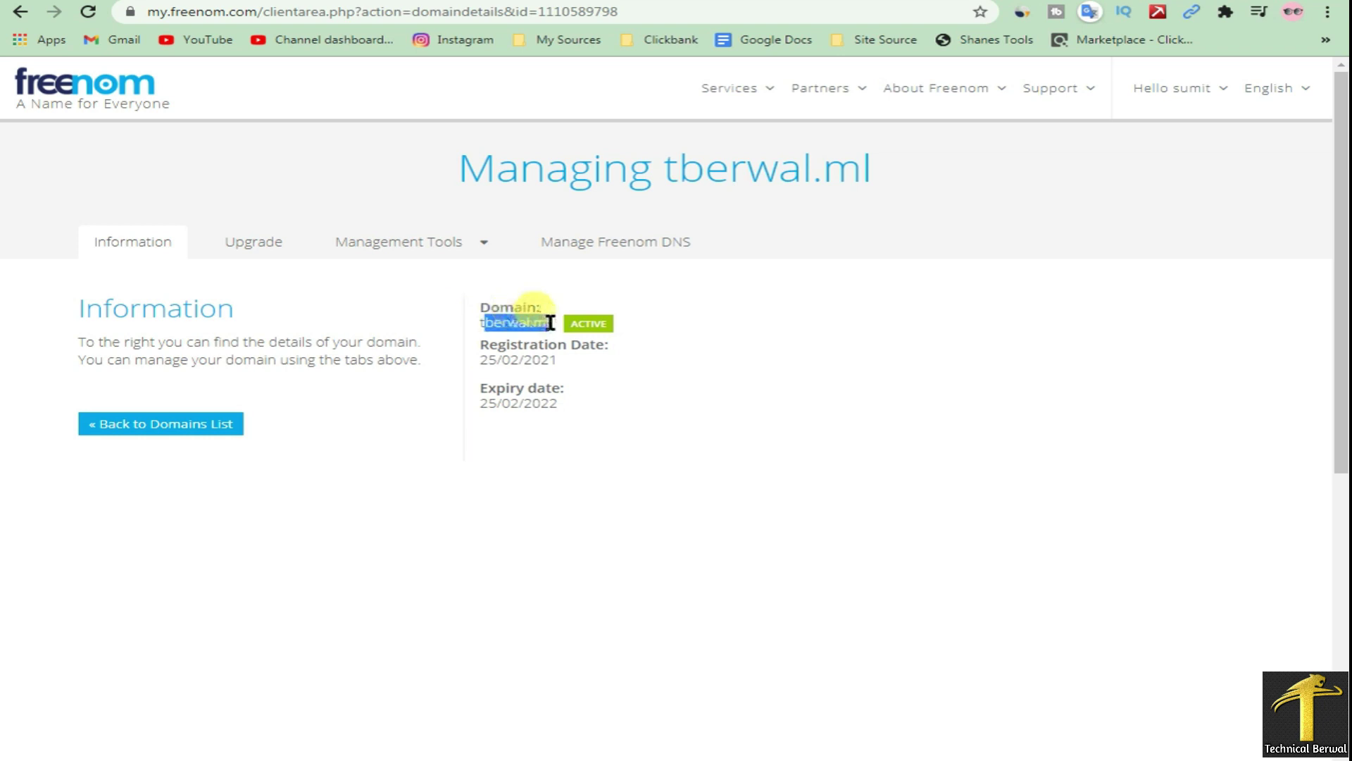
click(546, 323)
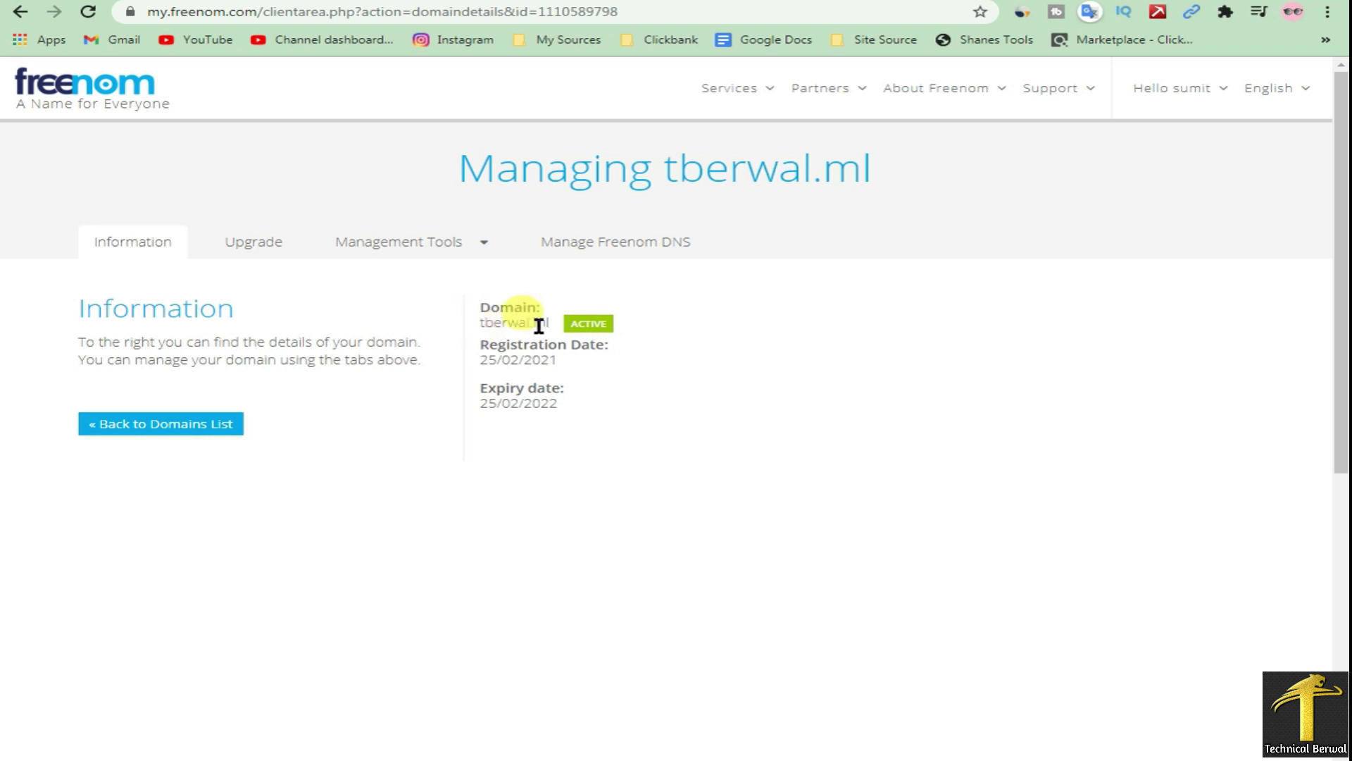
click(451, 250)
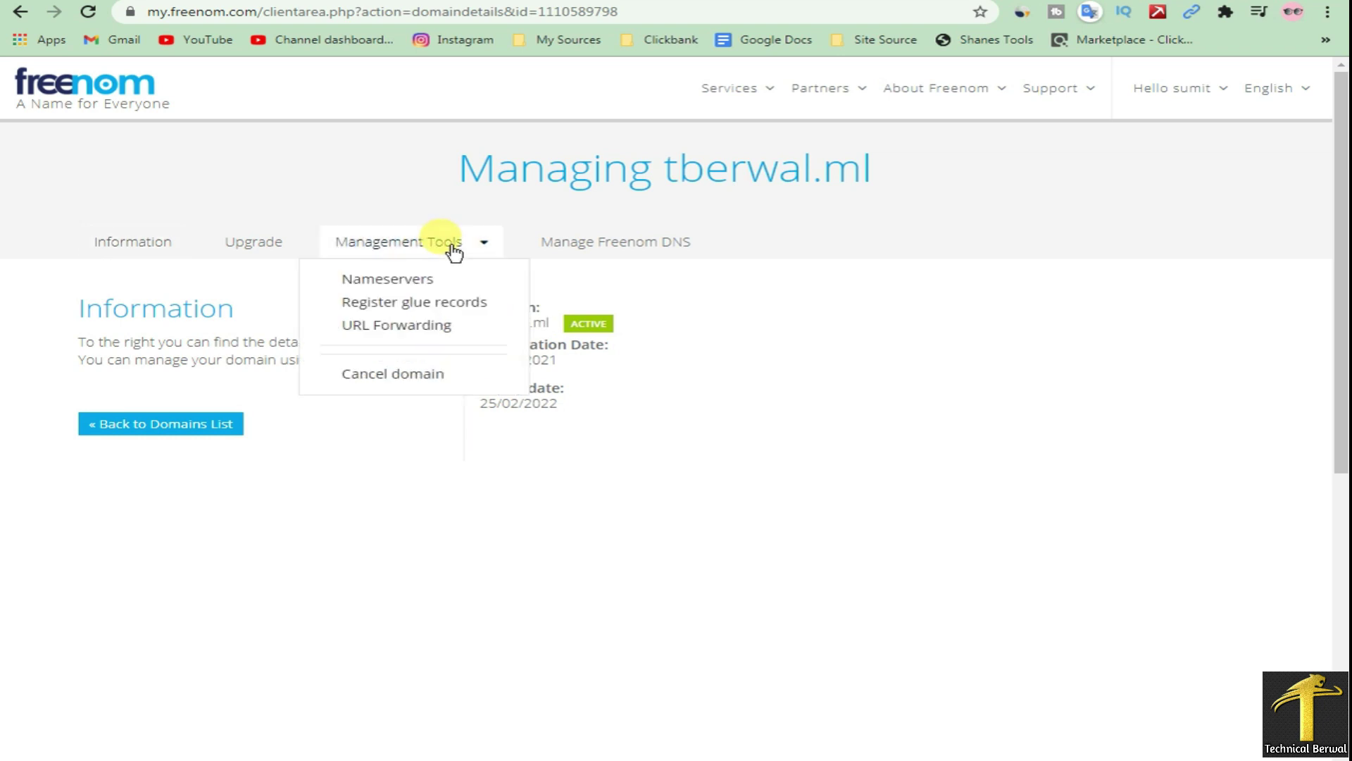
click(398, 283)
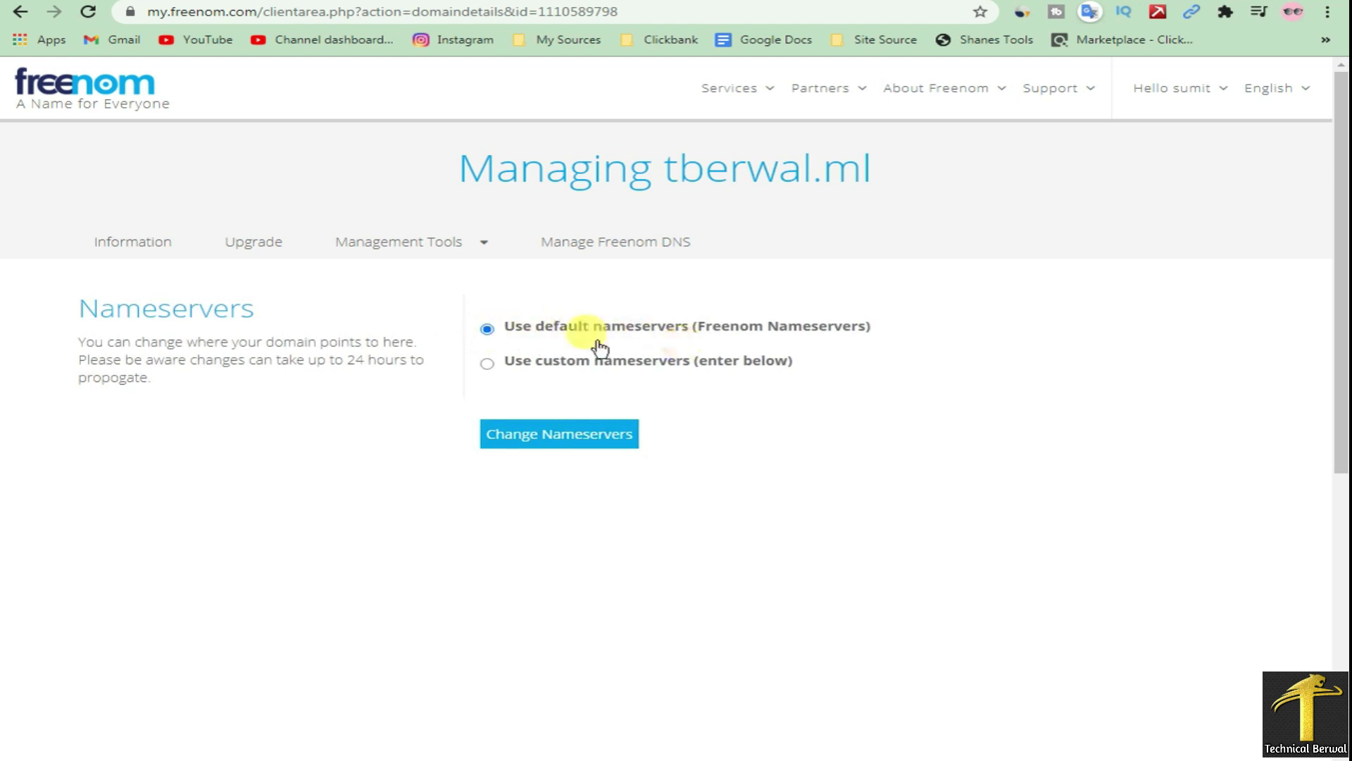
Set custom nameservers ns1.epizy.com and ns2.epizy.com and save the change
click(488, 364)
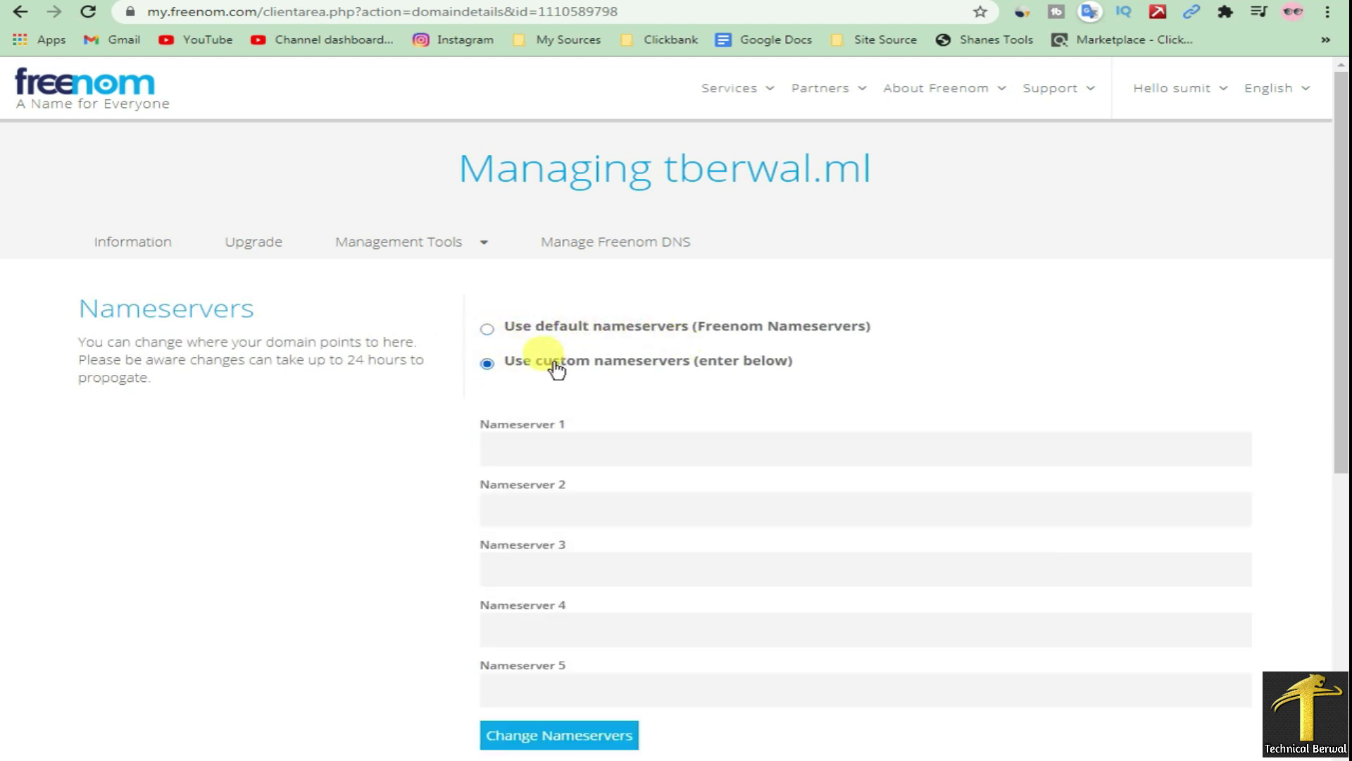
click(546, 450)
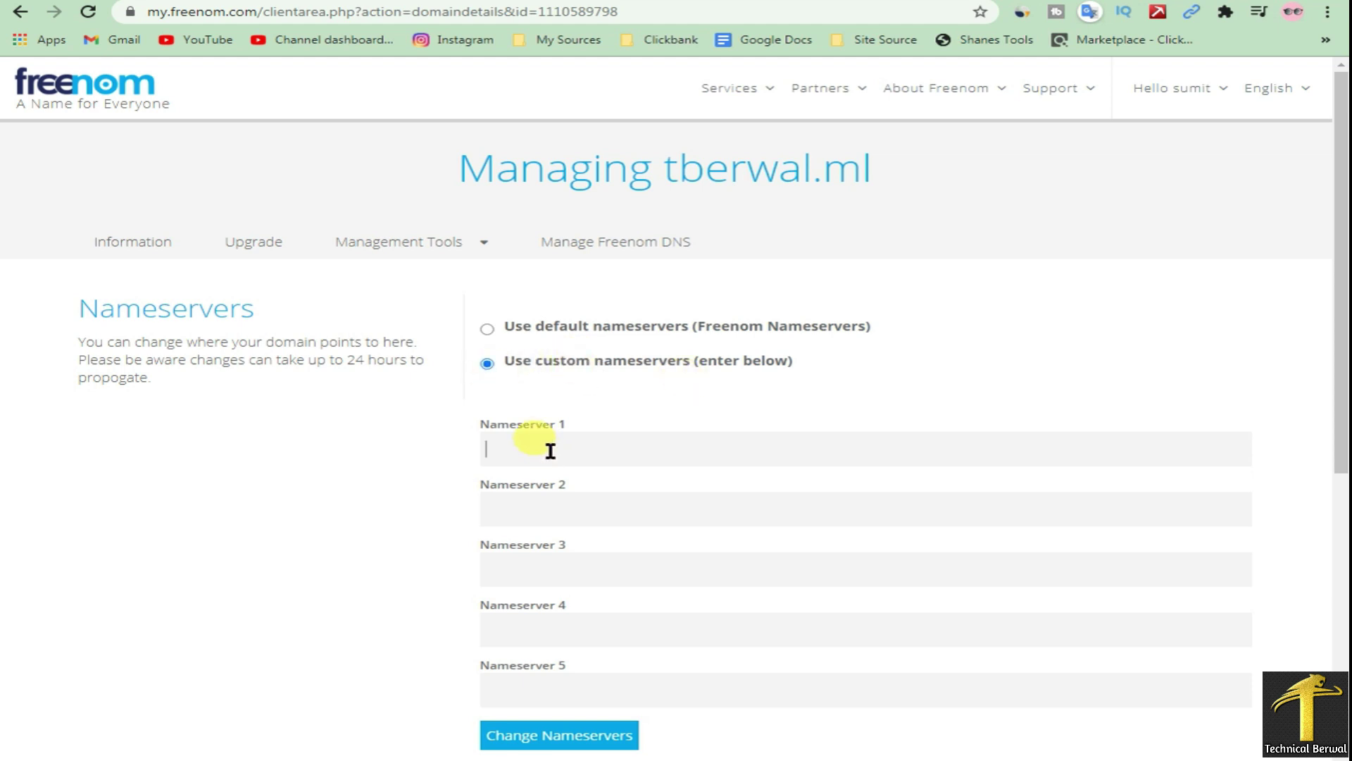
text(ns1.epizy.com)
click(575, 506)
text(ns1.epizy.com)
click(511, 508)
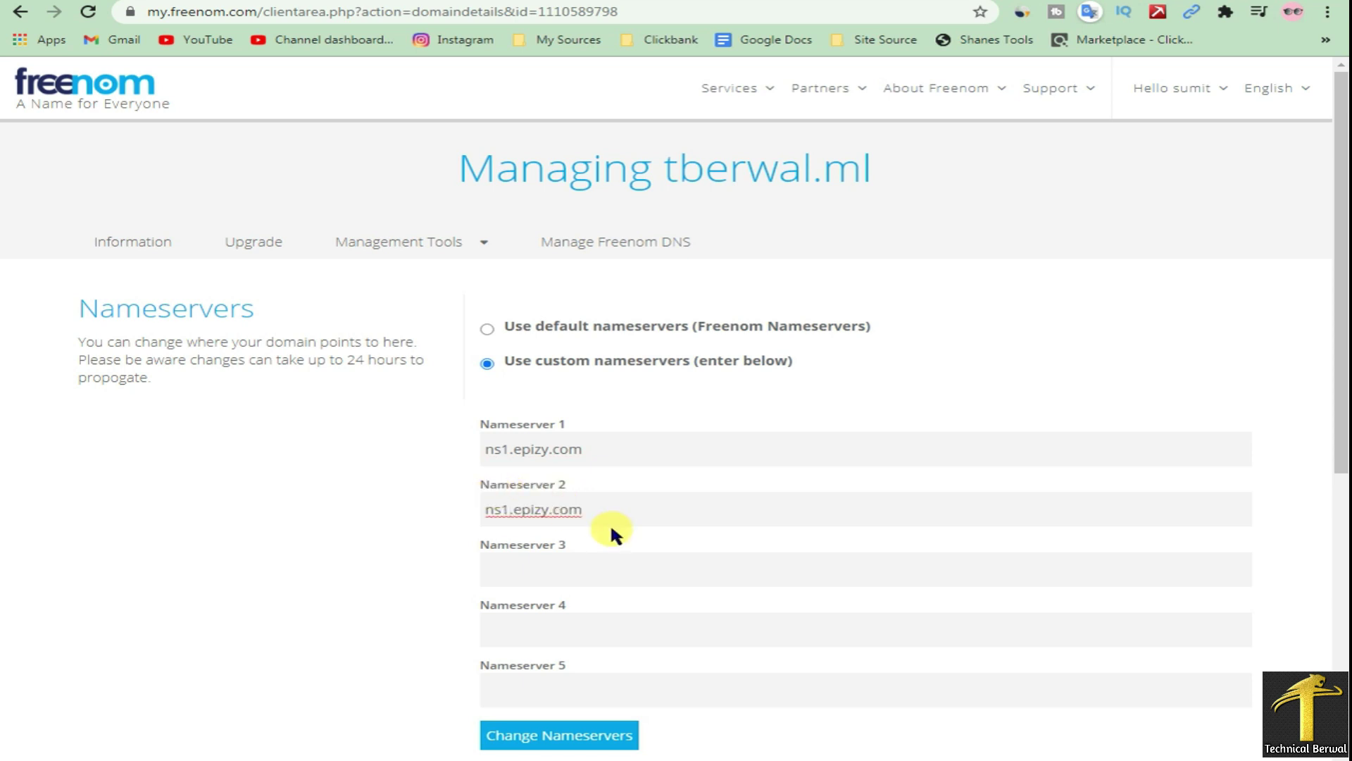
key(BackSpace)
text(2)
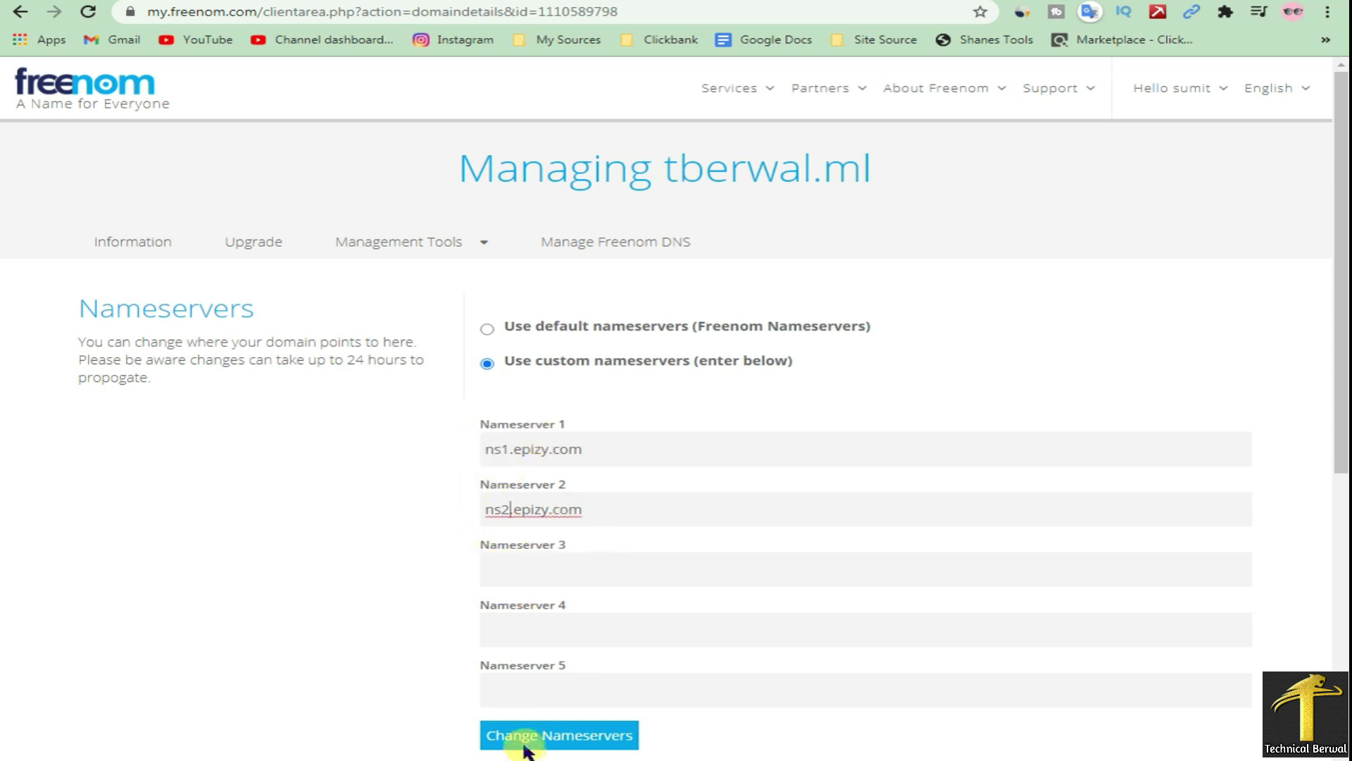
click(555, 746)
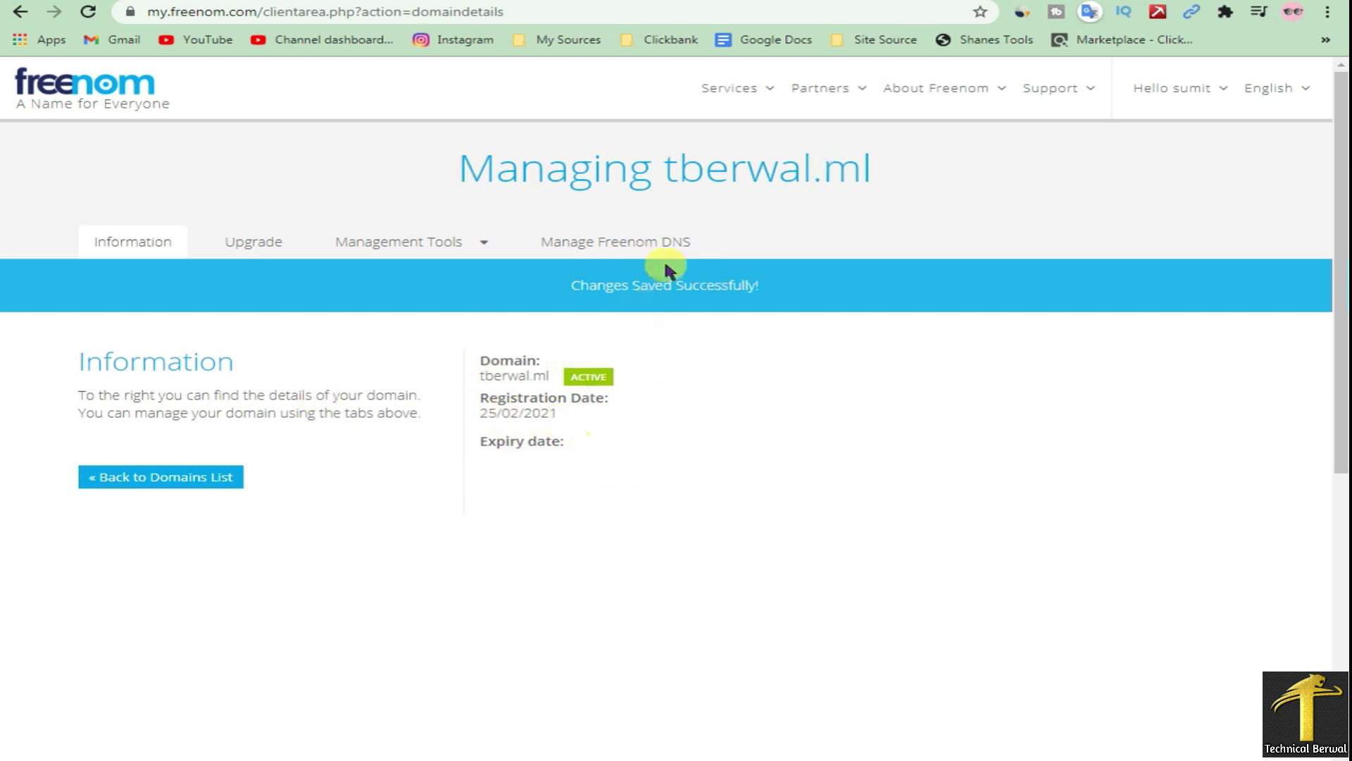
click(873, 1)
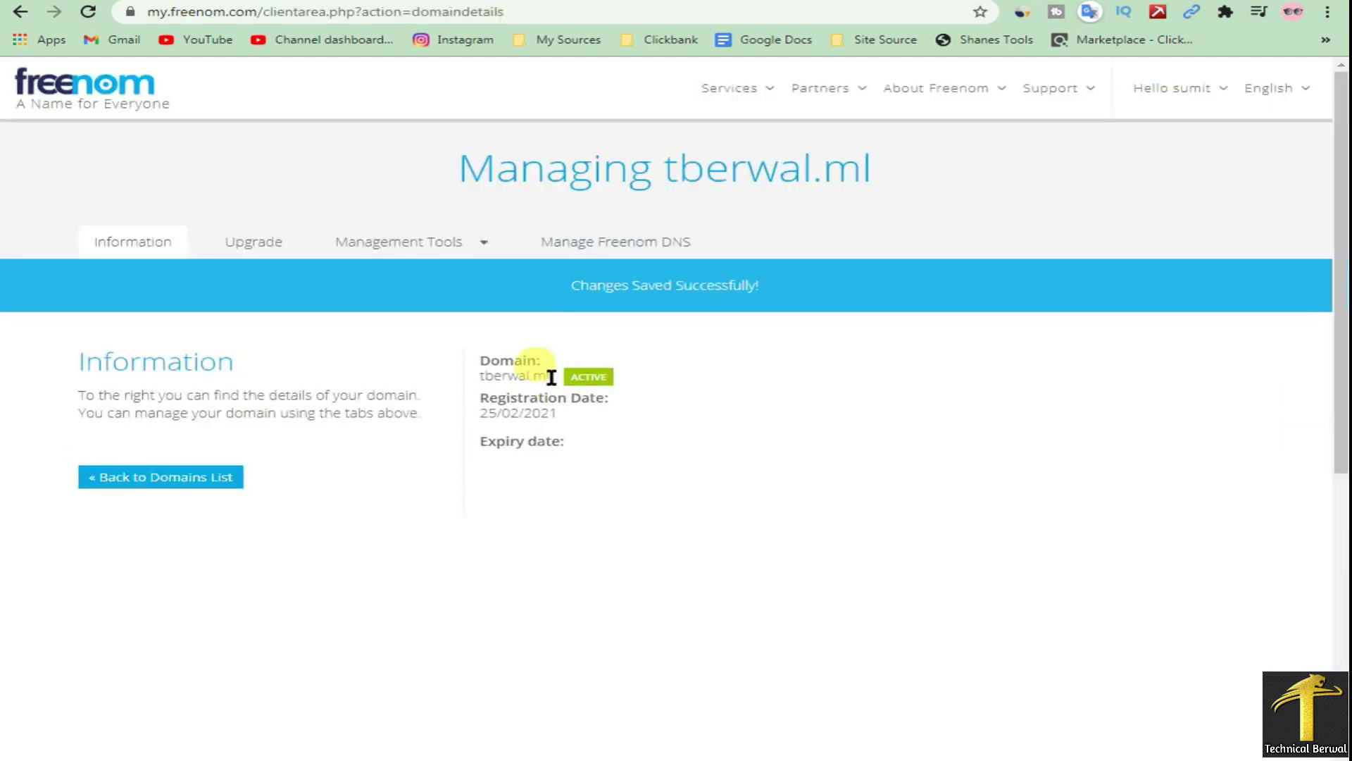
Enter tberwal.ml as the custom domain and check that it can be used
drag(551, 377, 467, 382)
key(ctrl+c)
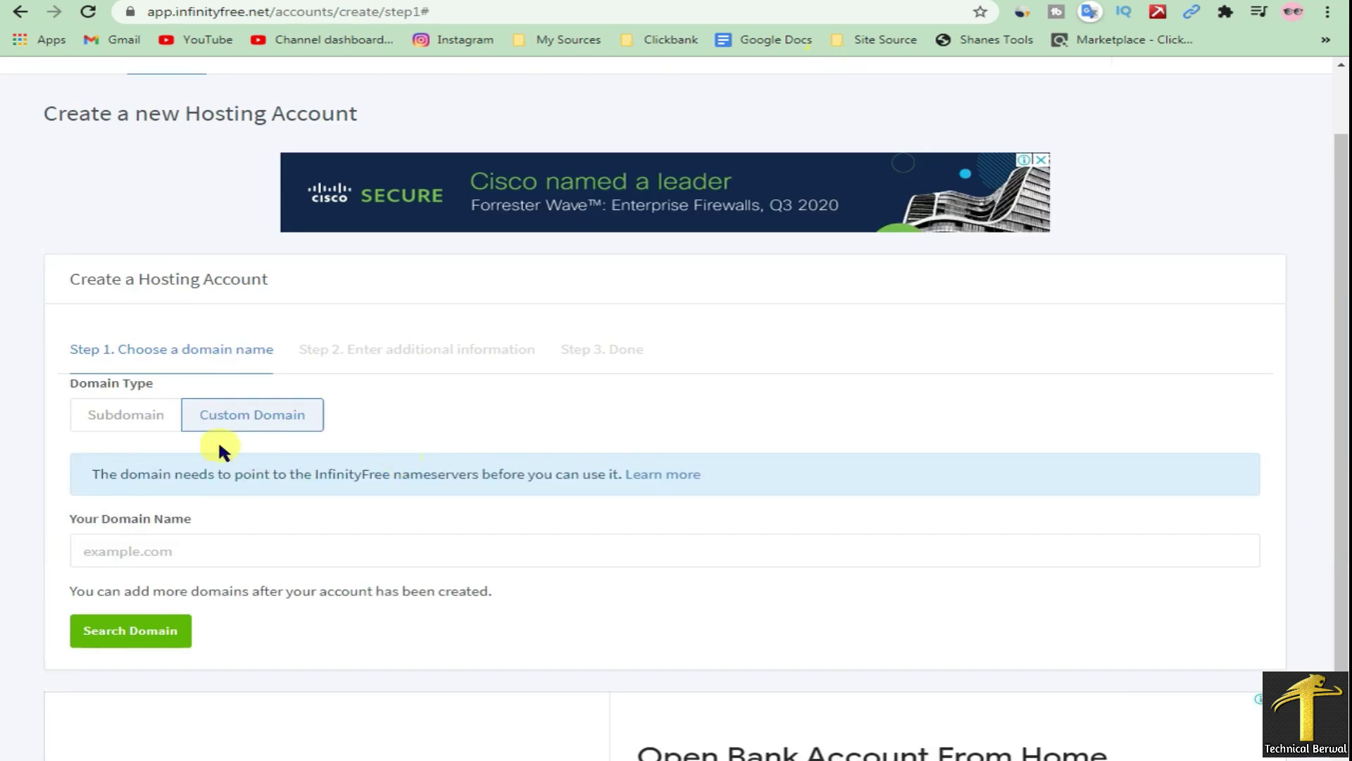
click(226, 552)
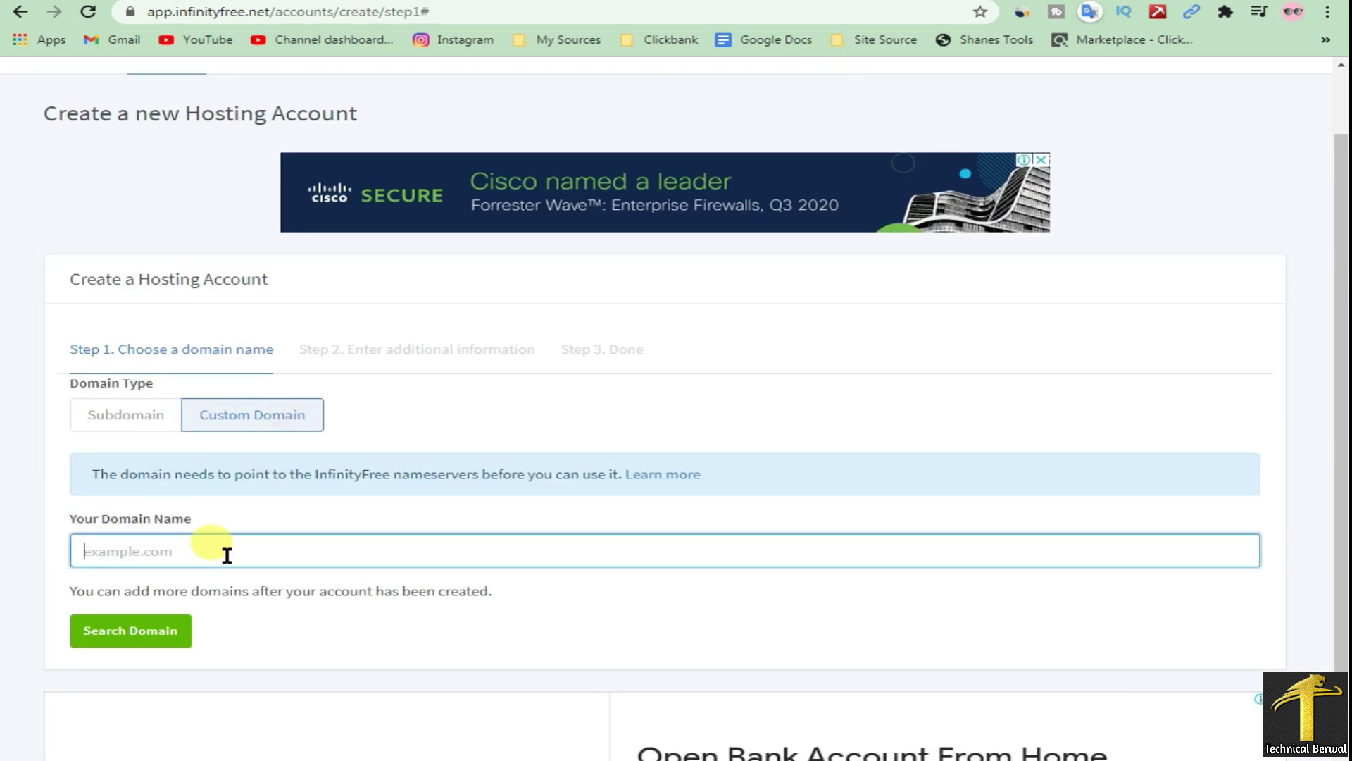
key(ctrl+v)
click(128, 641)
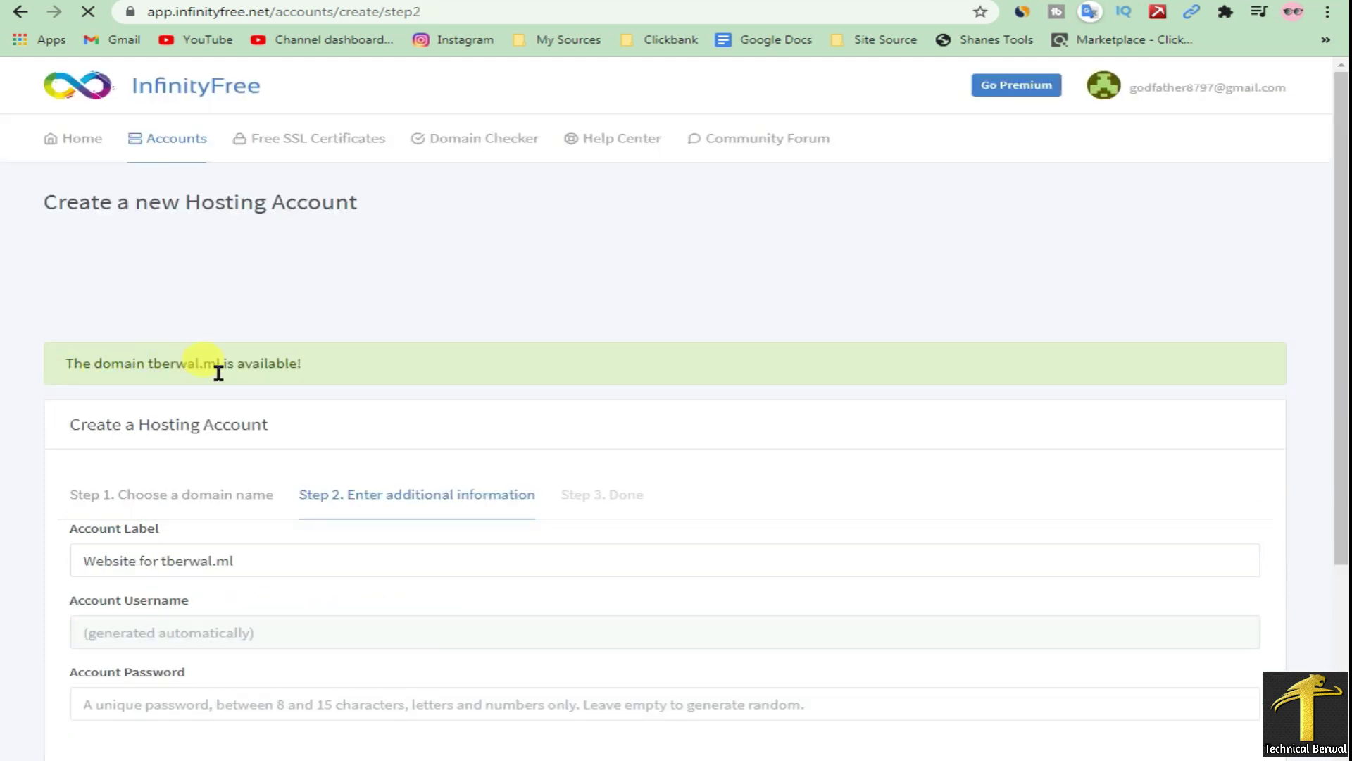
scroll(352, 369, down, 3)
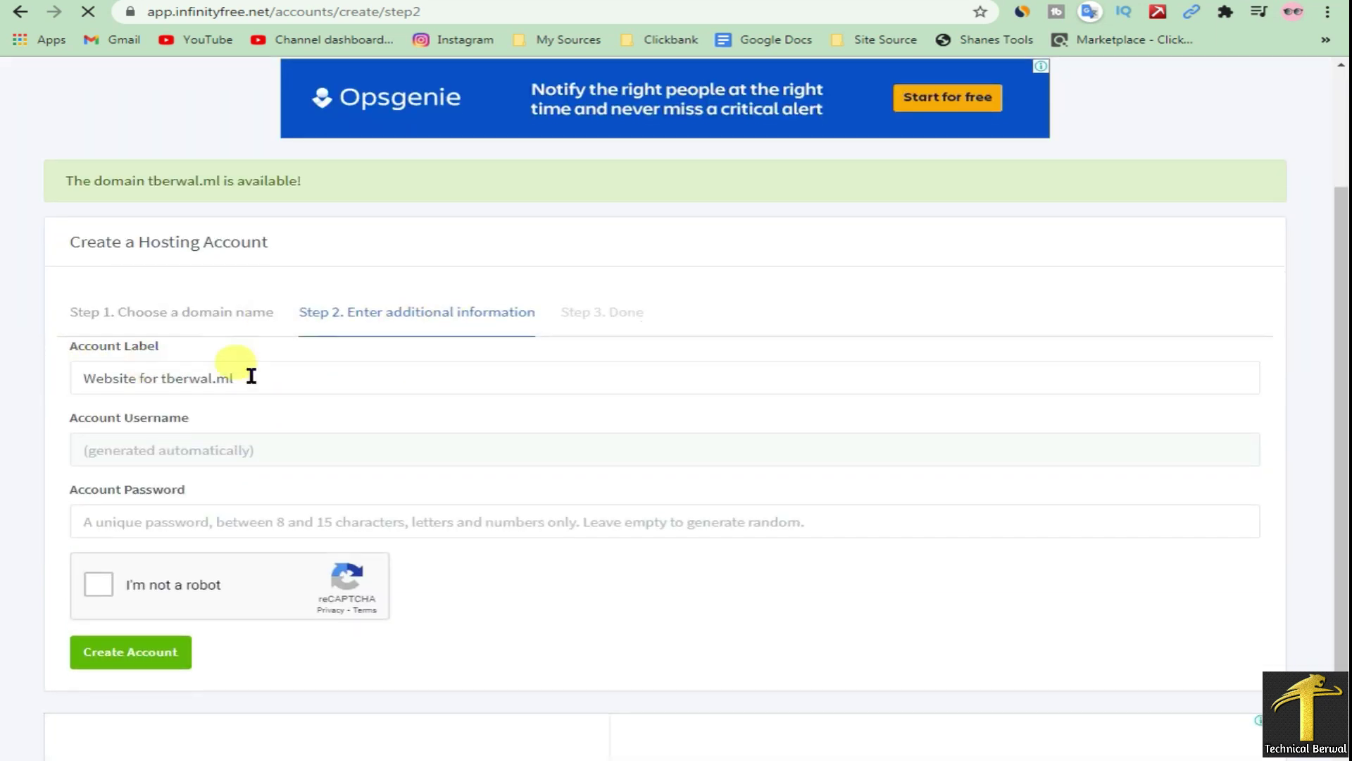
scroll(282, 373, down, 1)
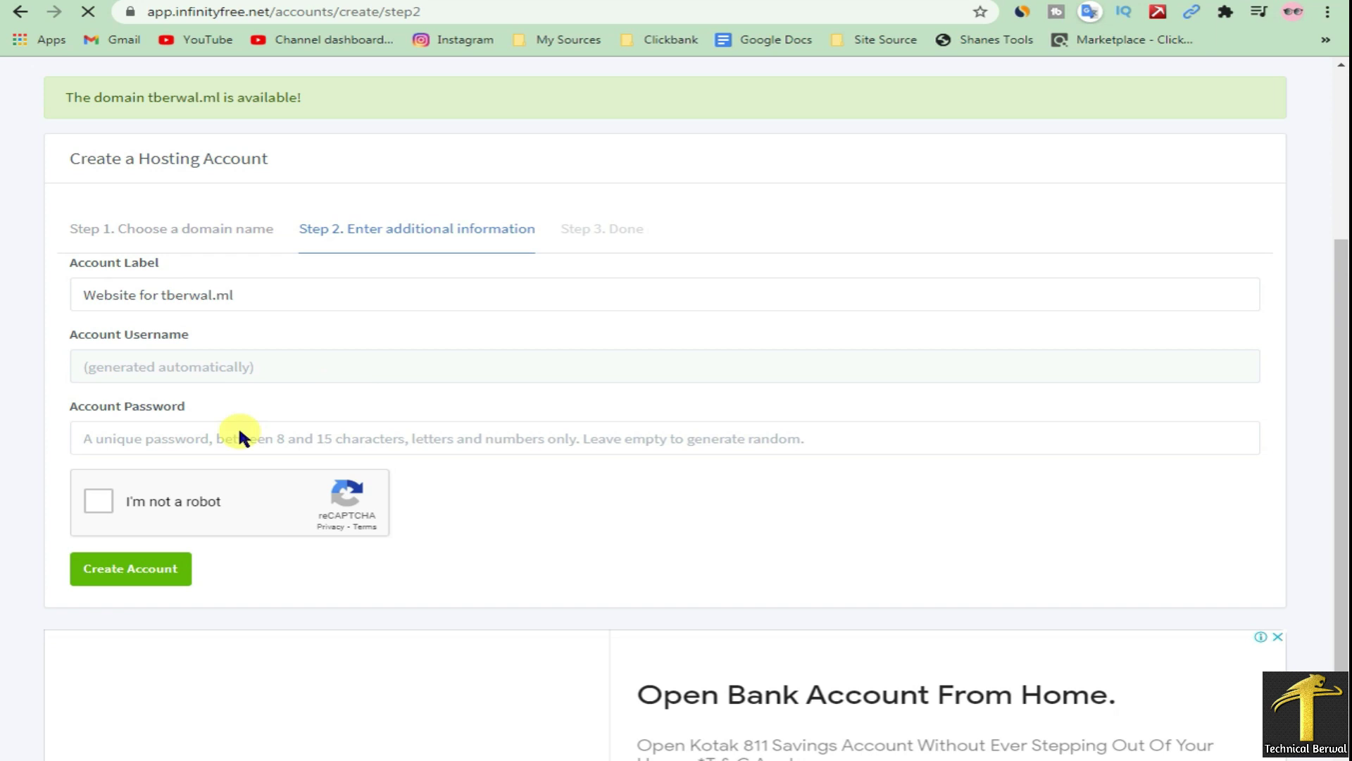
Enter an account password, pass the reCAPTCHA and create the hosting account
click(167, 439)
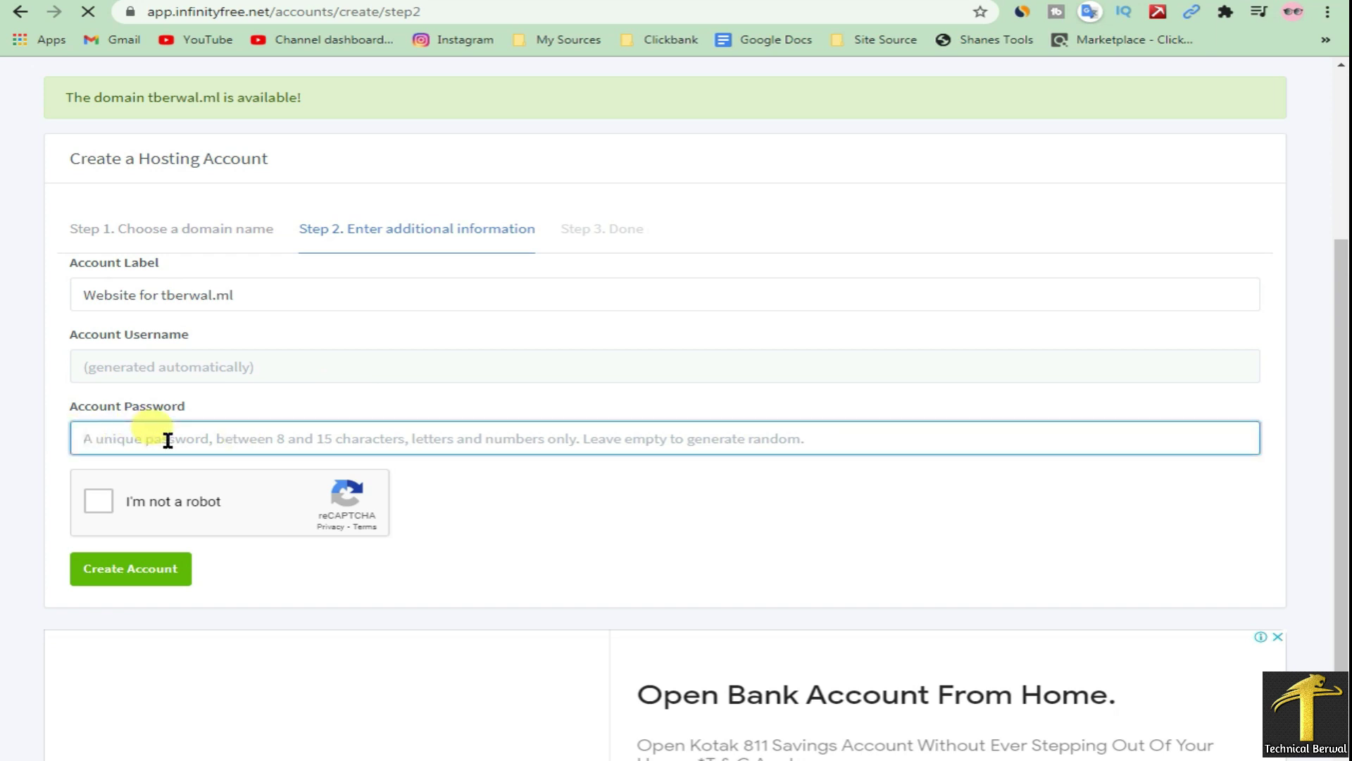
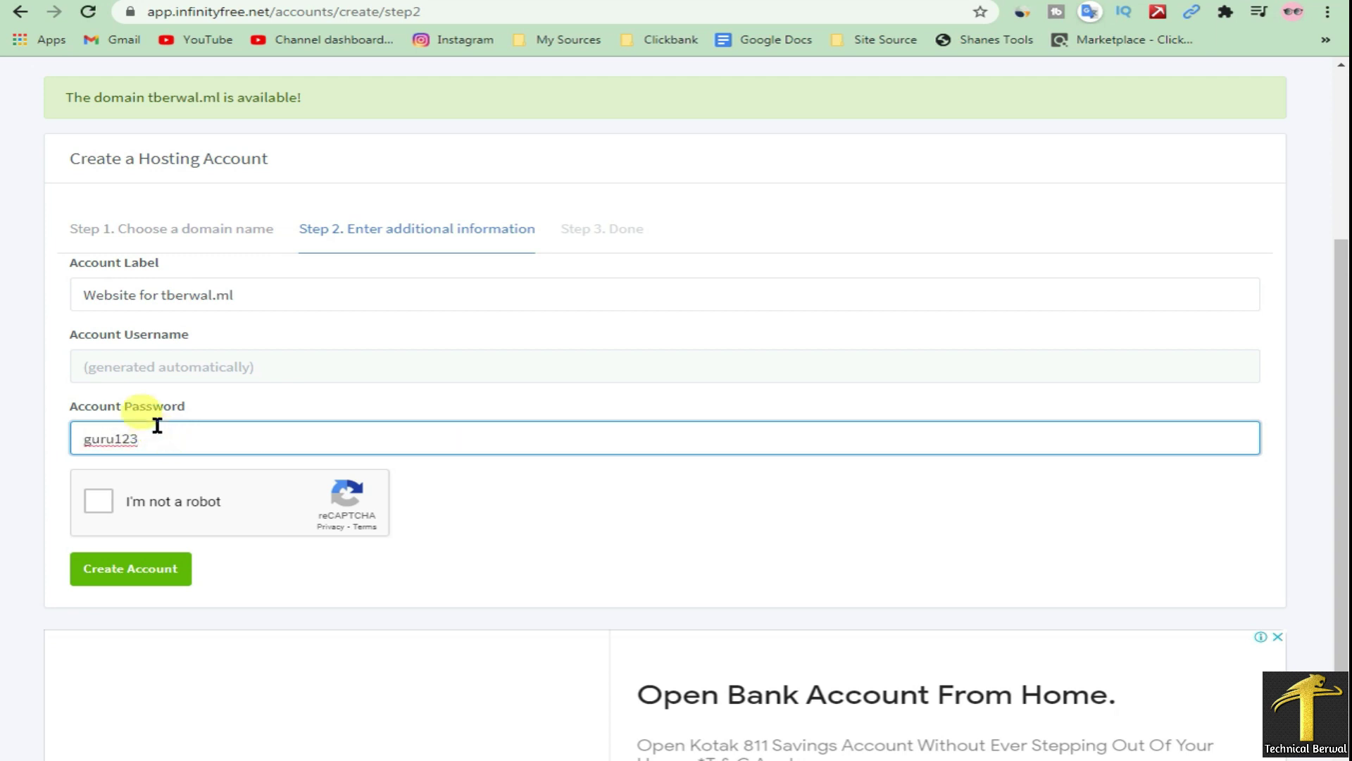
click(101, 502)
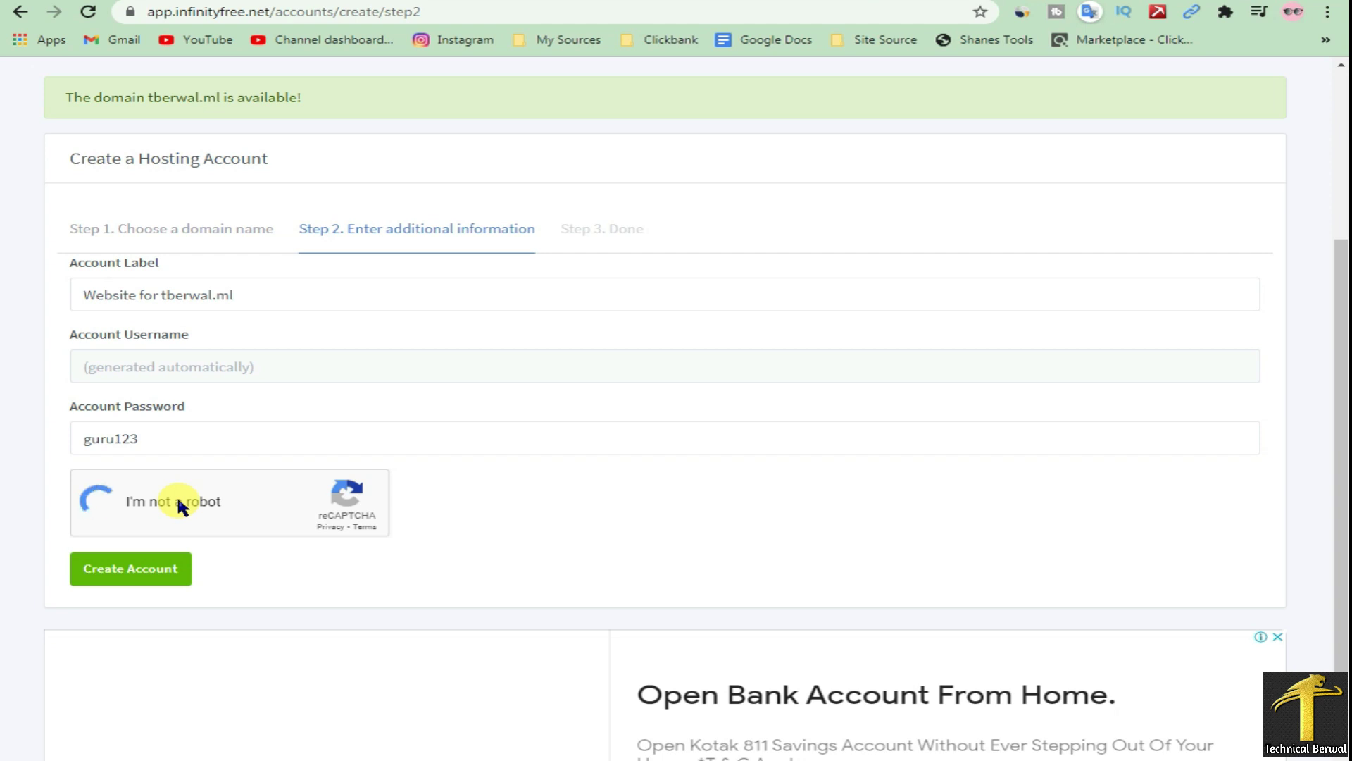
click(166, 572)
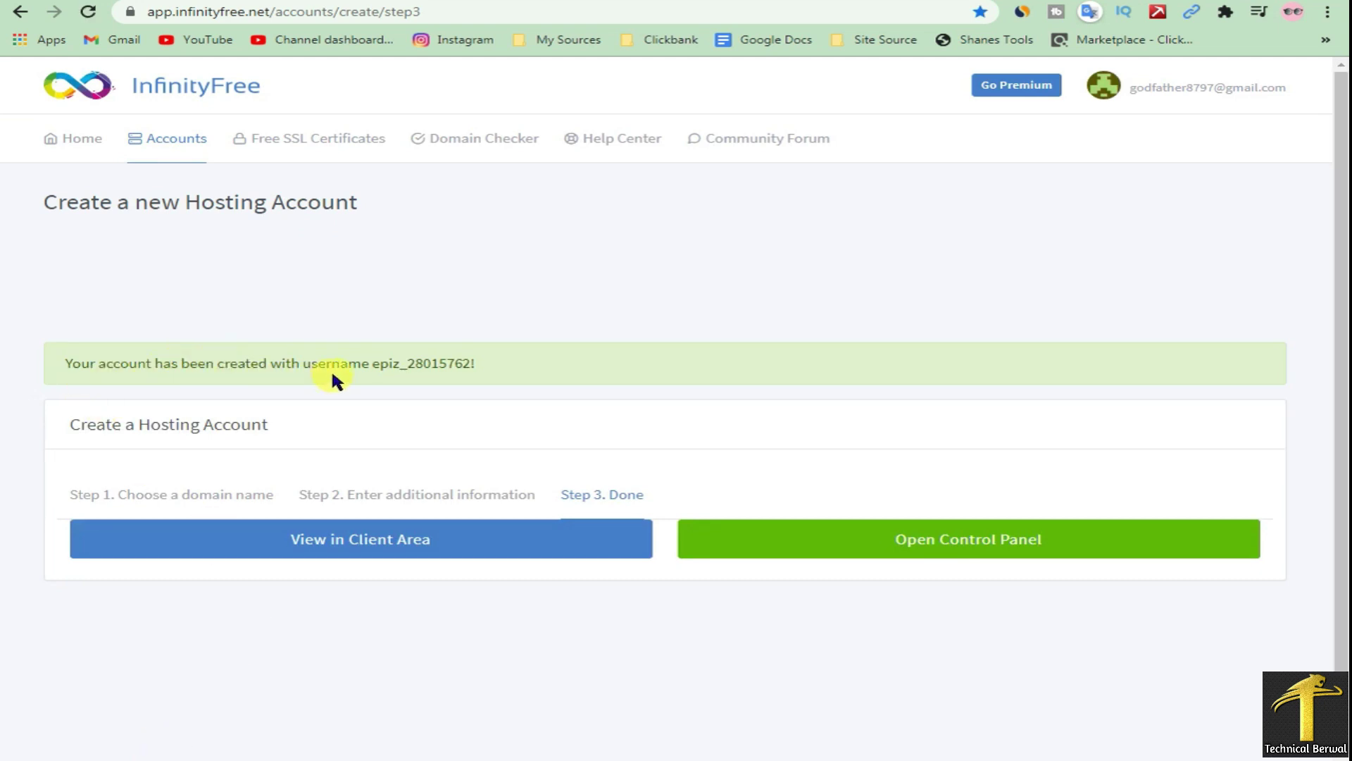
Select the generated account username, then open the new account's control panel
drag(473, 362, 378, 361)
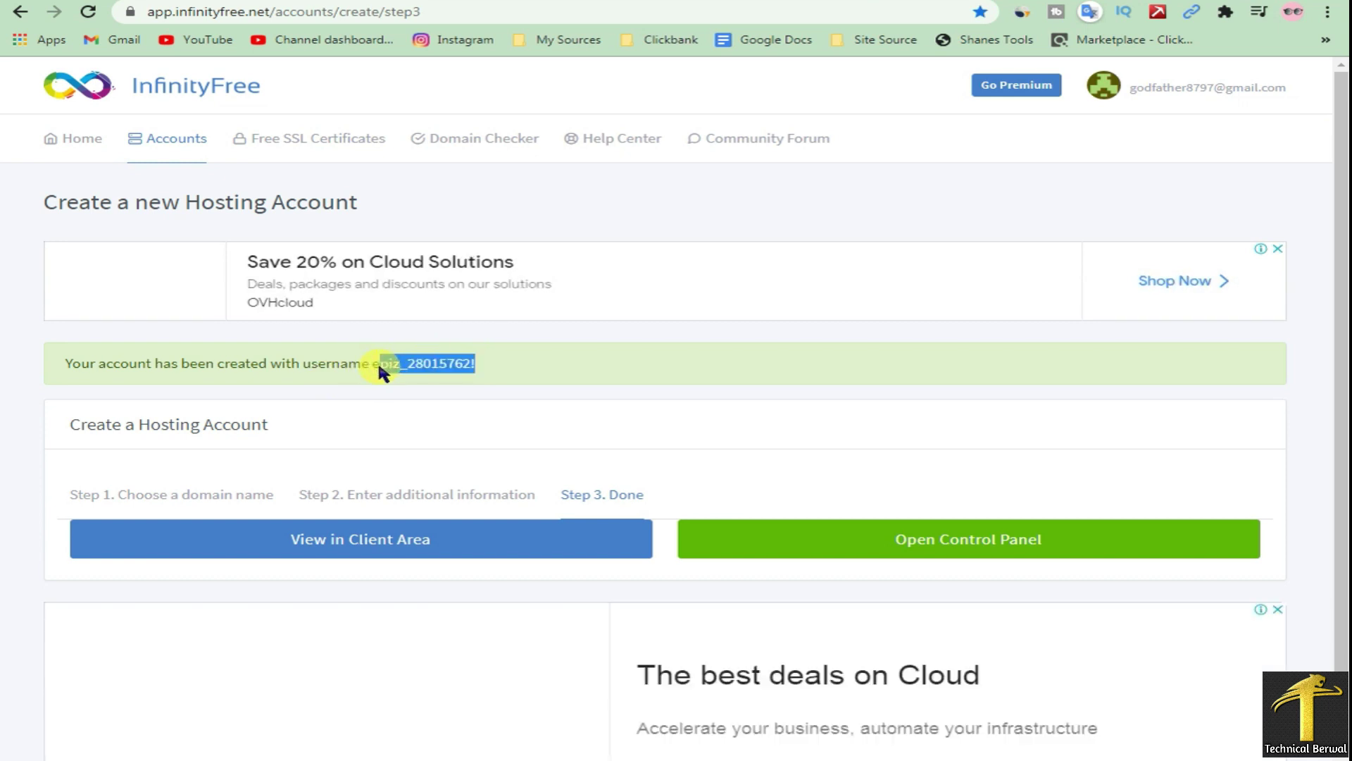
click(449, 427)
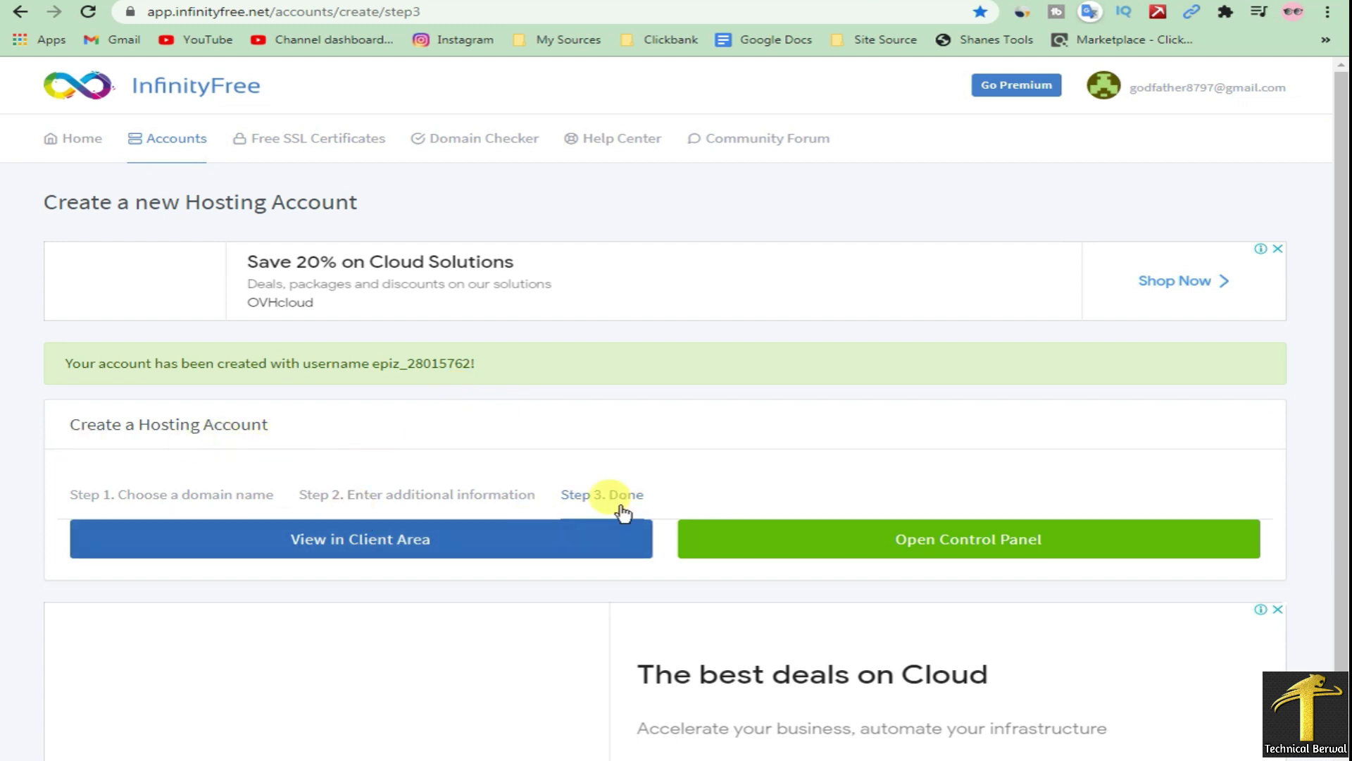
click(971, 554)
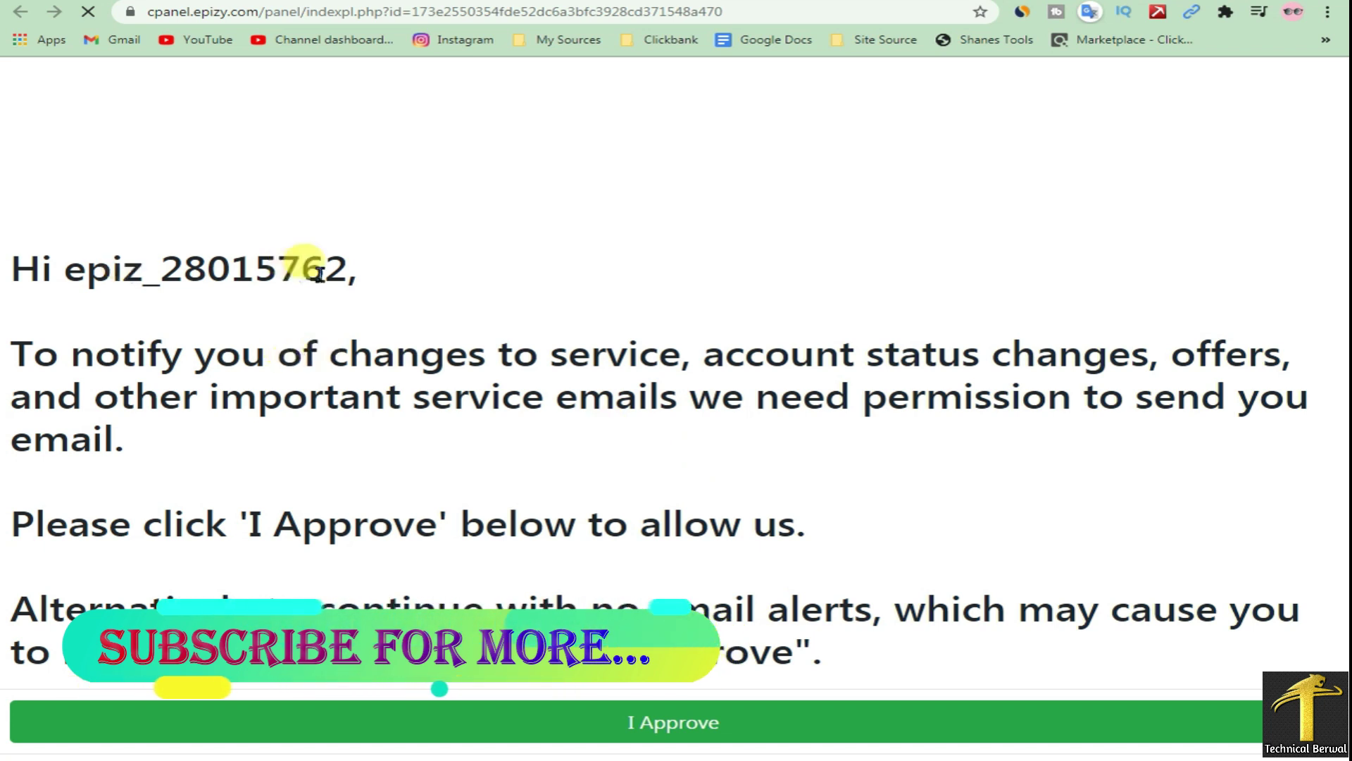
Approve service e-mails, then launch Softaculous Apps Installer from the control panel's Software section
click(672, 736)
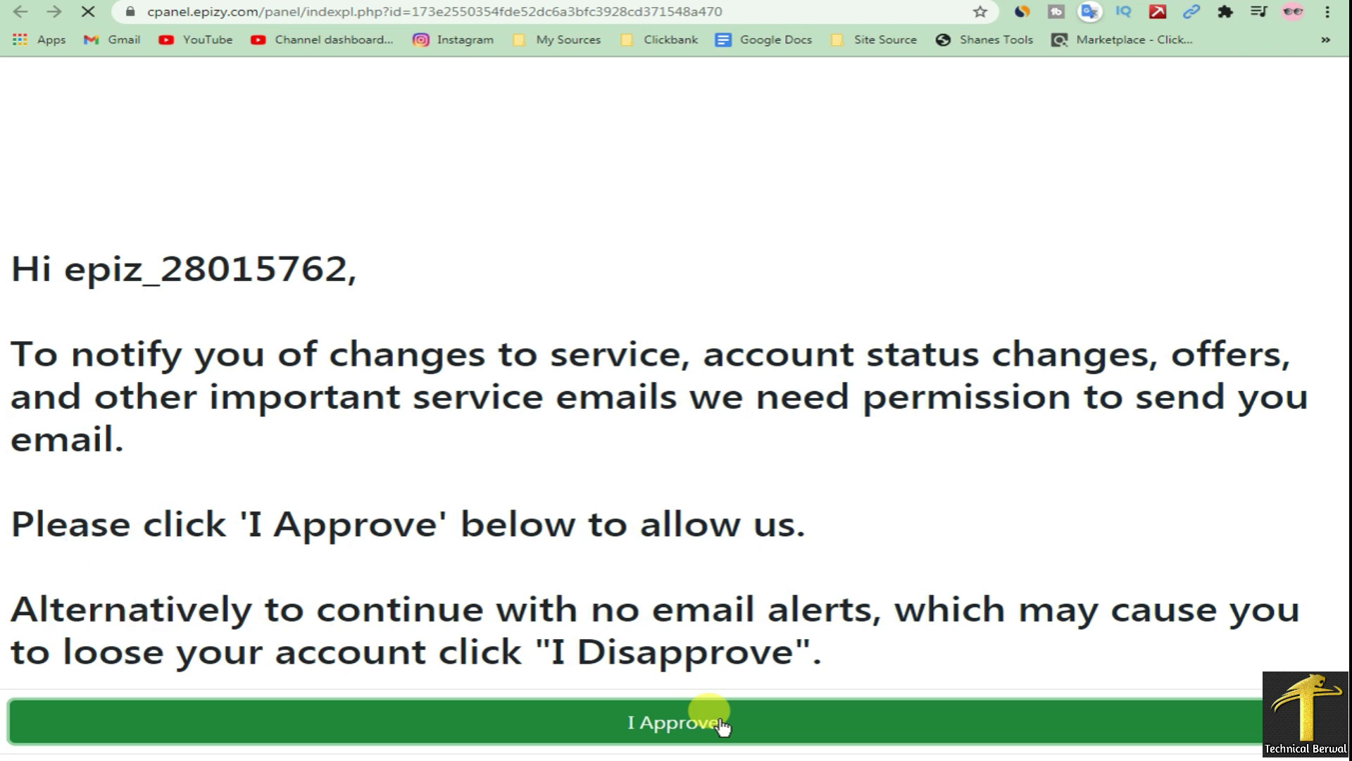
click(721, 724)
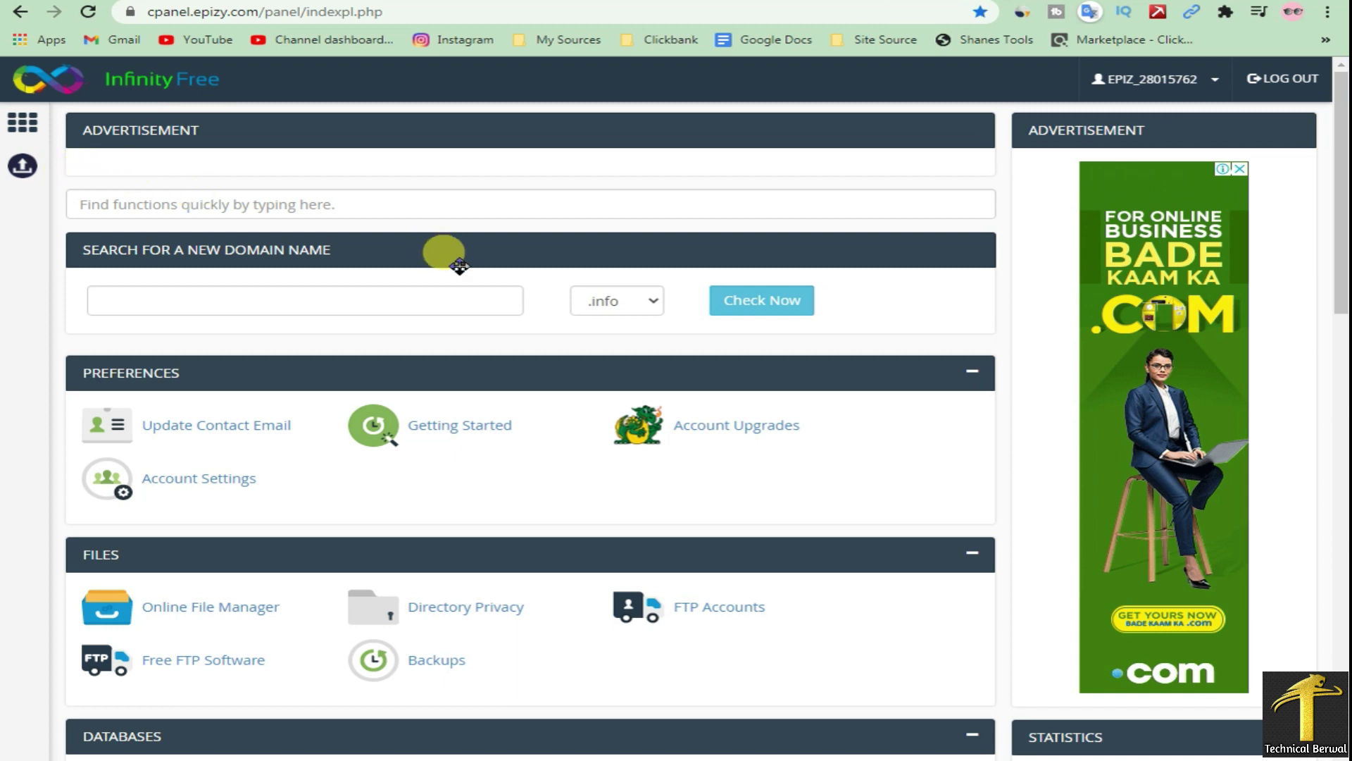
scroll(76, 361, down, 1)
scroll(76, 363, down, 2)
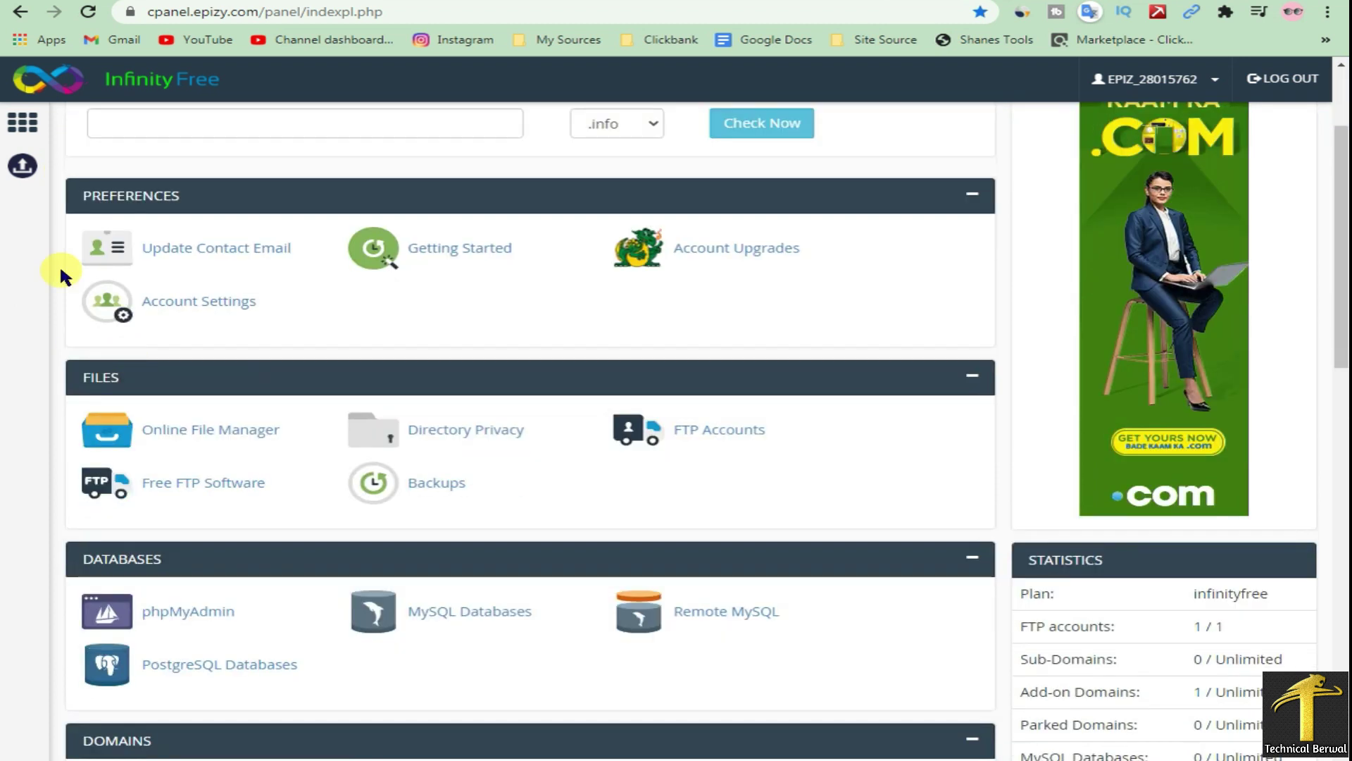
scroll(155, 507, down, 2)
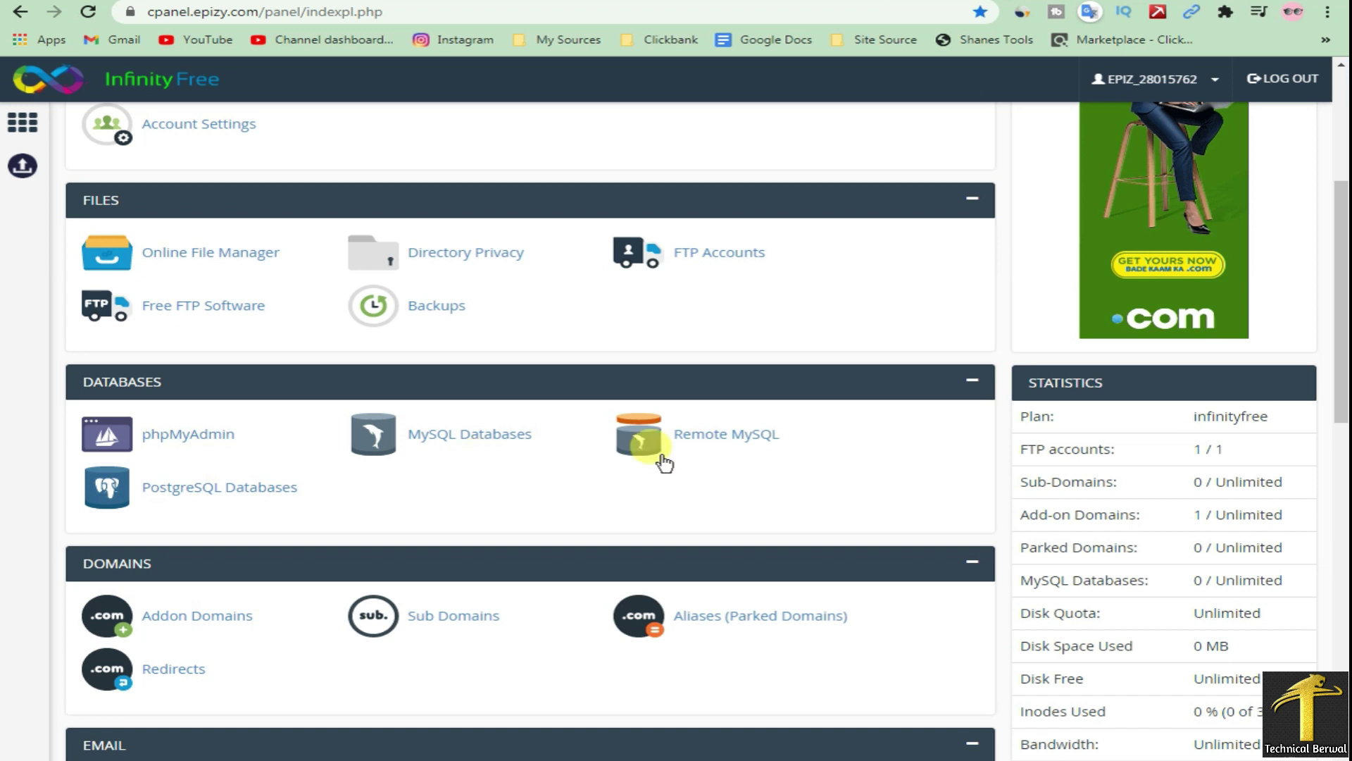
scroll(266, 619, down, 2)
scroll(488, 594, down, 2)
scroll(992, 377, up, 3)
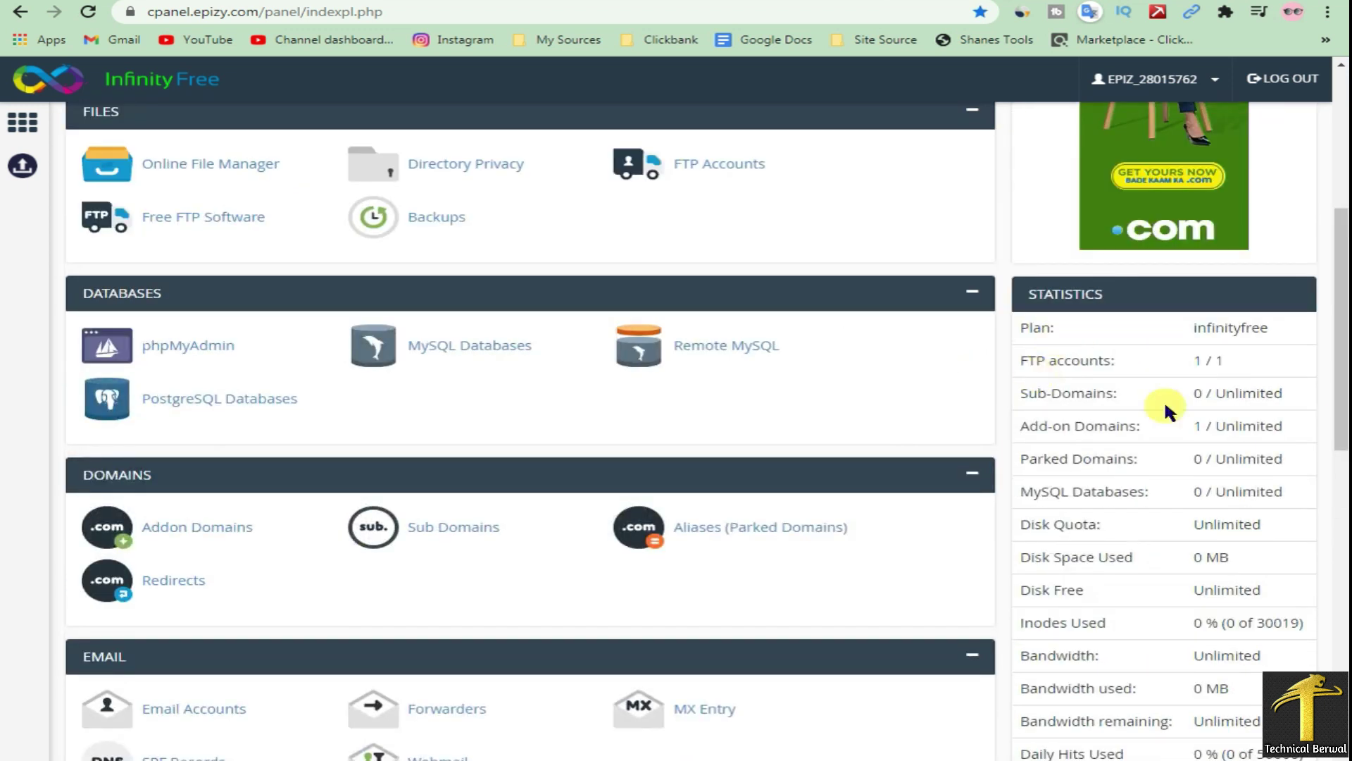
scroll(1226, 662, down, 1)
scroll(1140, 588, down, 8)
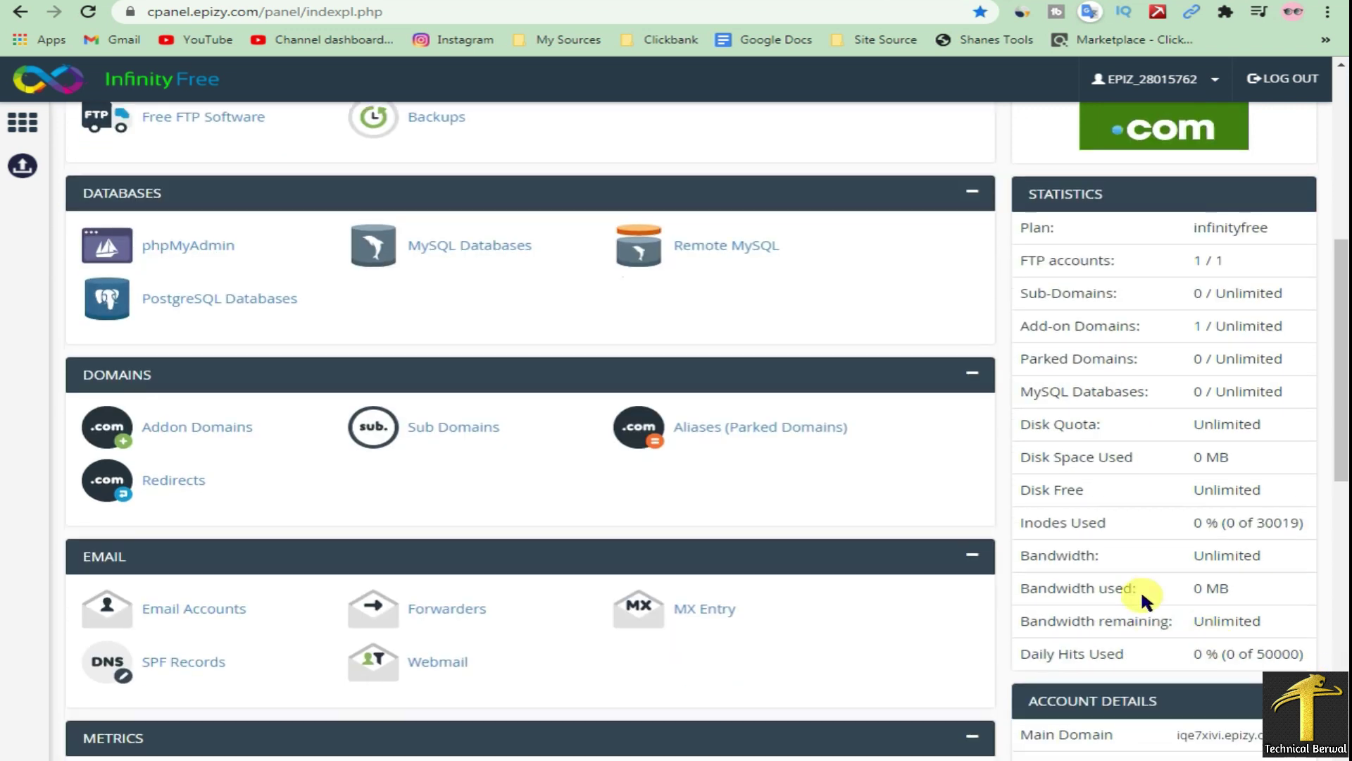
scroll(1042, 535, down, 1)
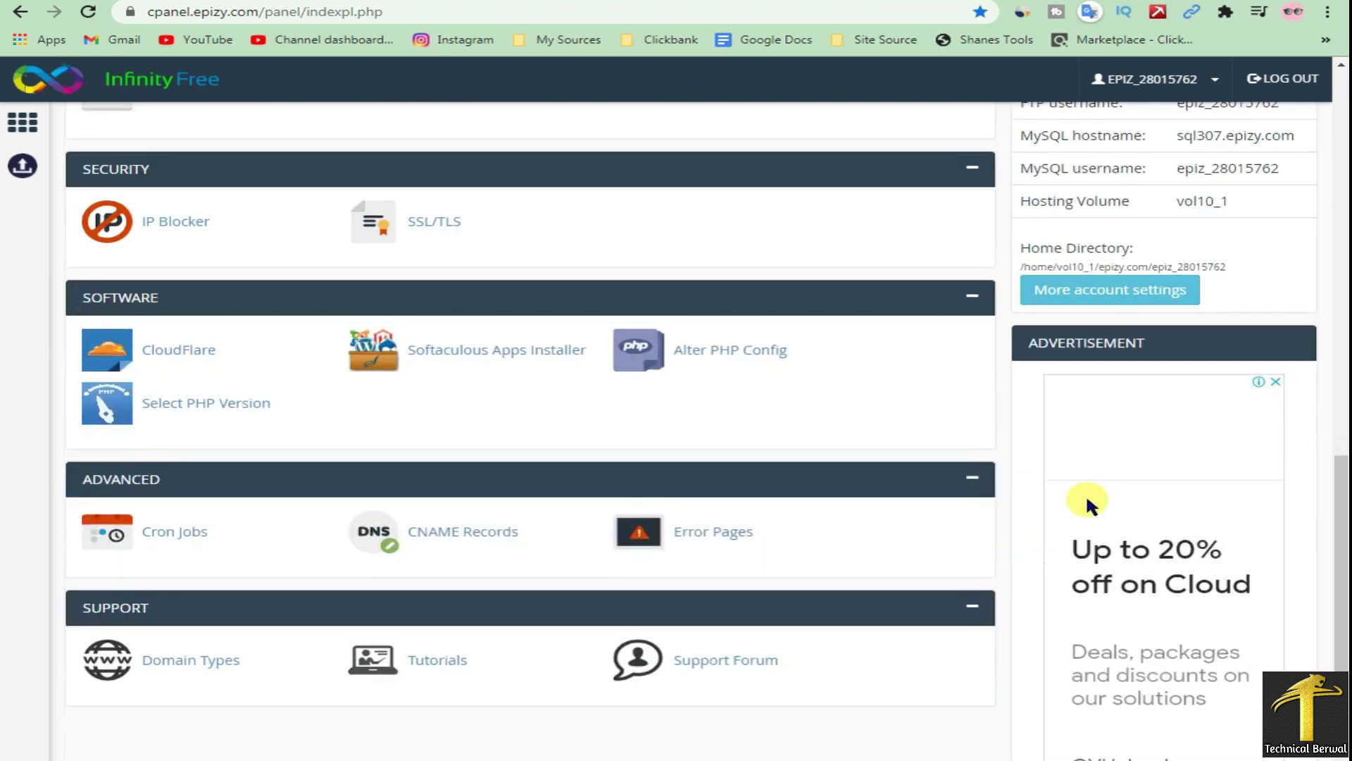
scroll(1082, 497, up, 2)
scroll(1077, 448, up, 1)
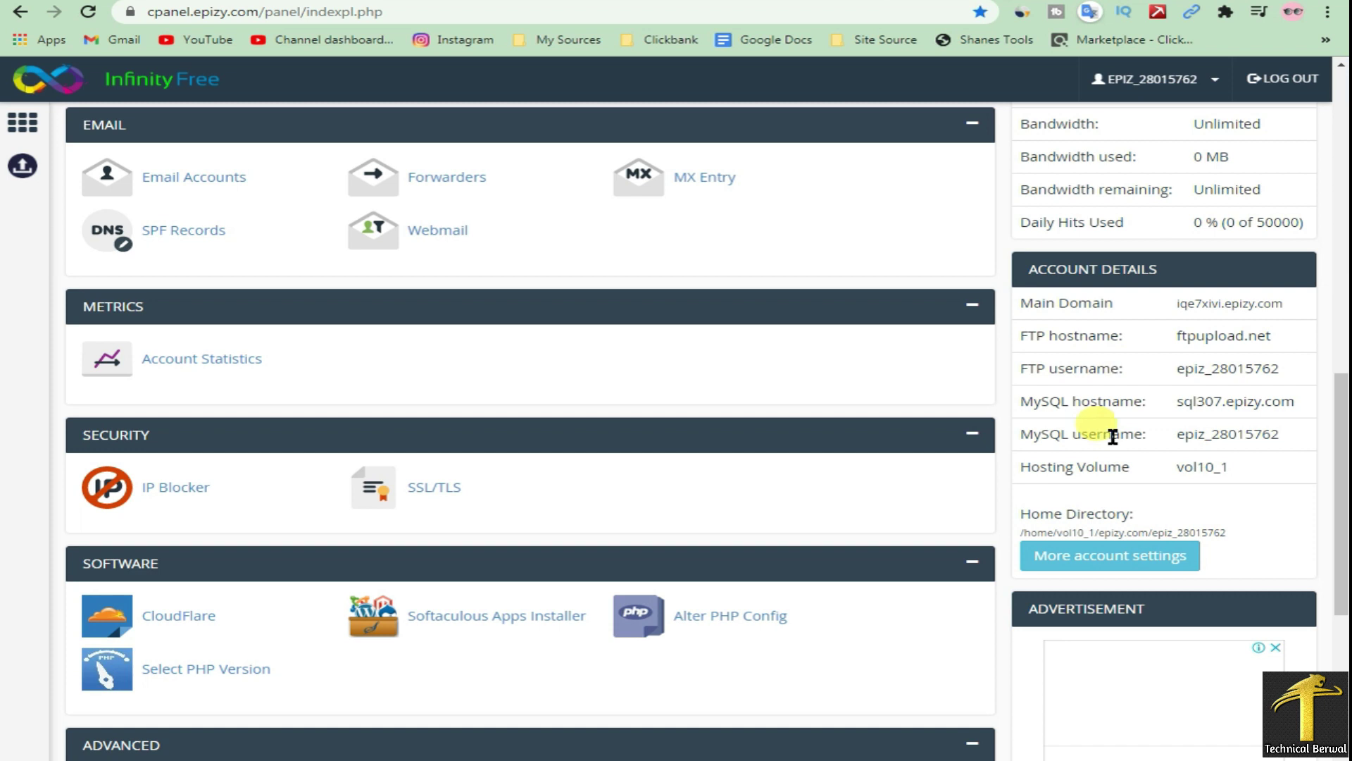
scroll(989, 500, down, 2)
scroll(451, 501, down, 6)
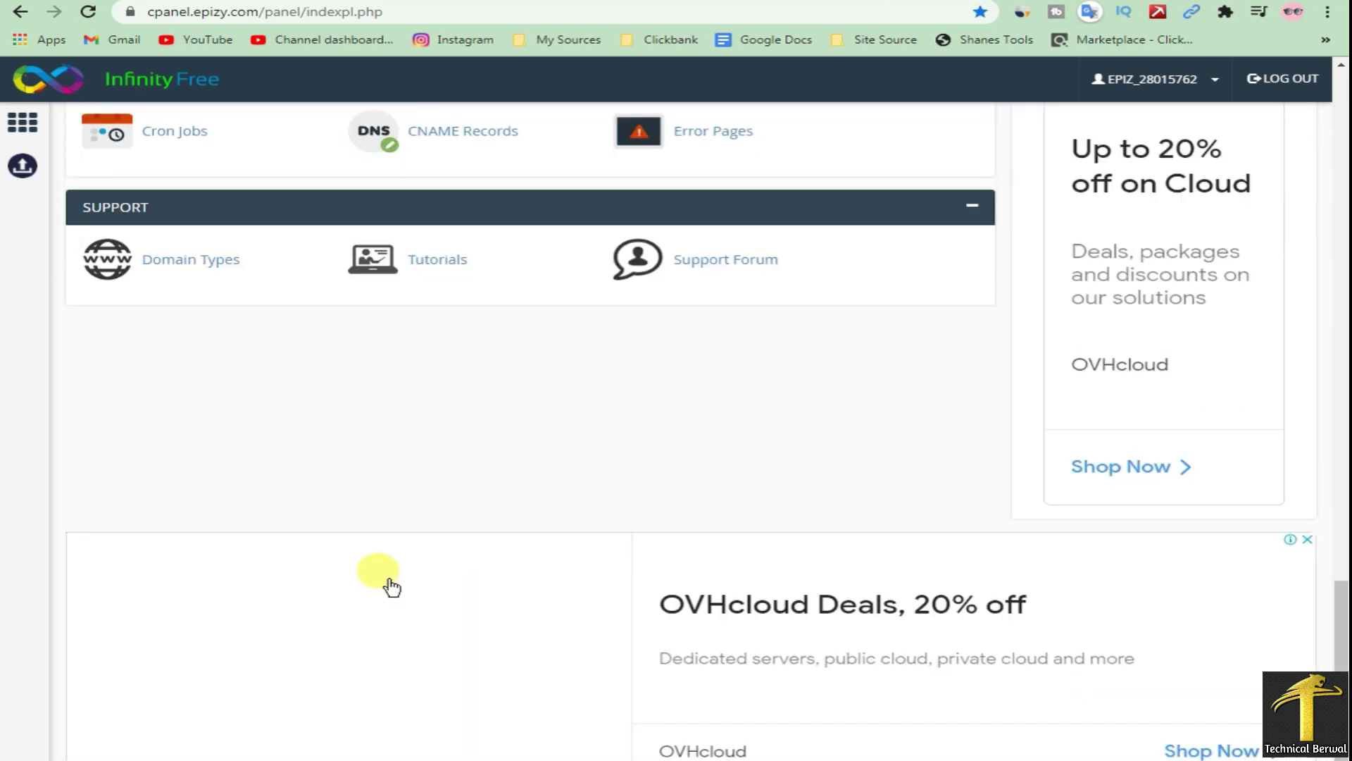
scroll(388, 595, up, 6)
scroll(381, 492, up, 12)
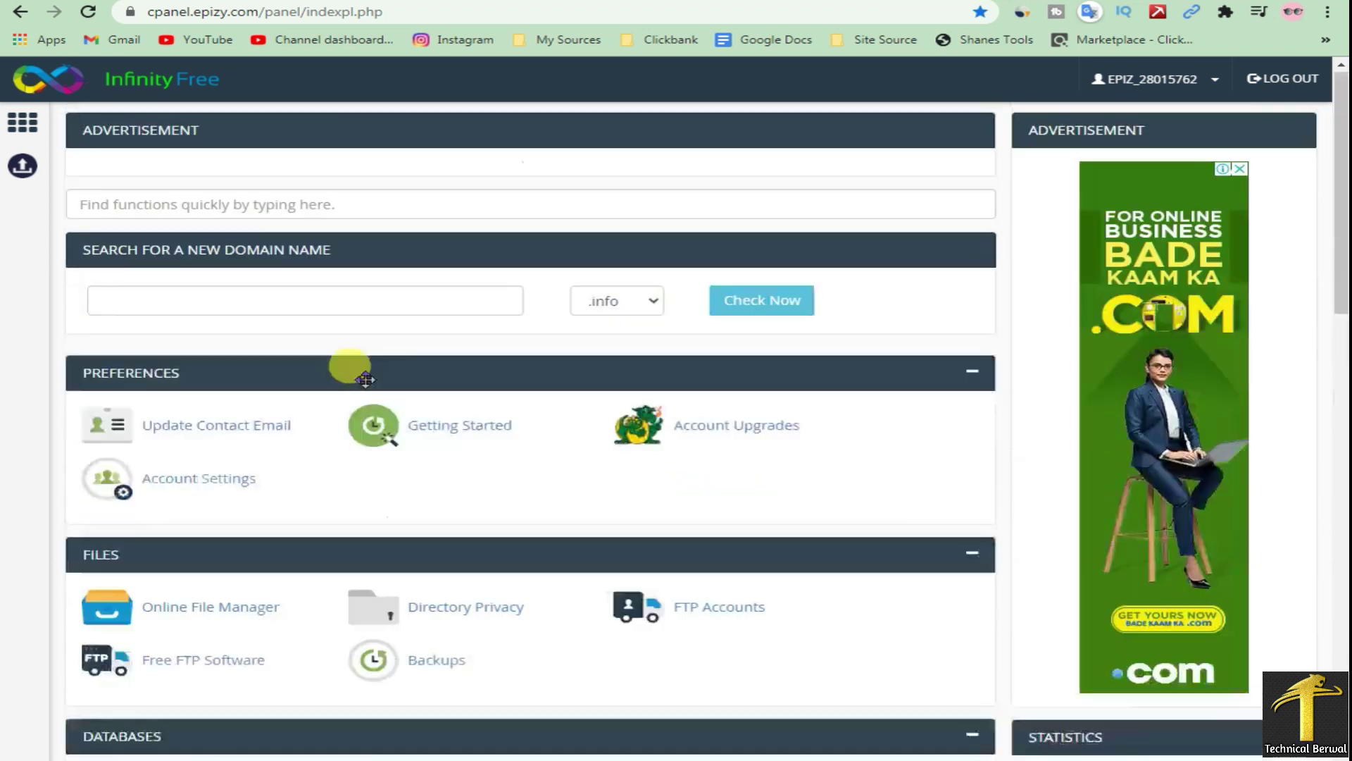
scroll(394, 436, down, 3)
scroll(427, 482, down, 5)
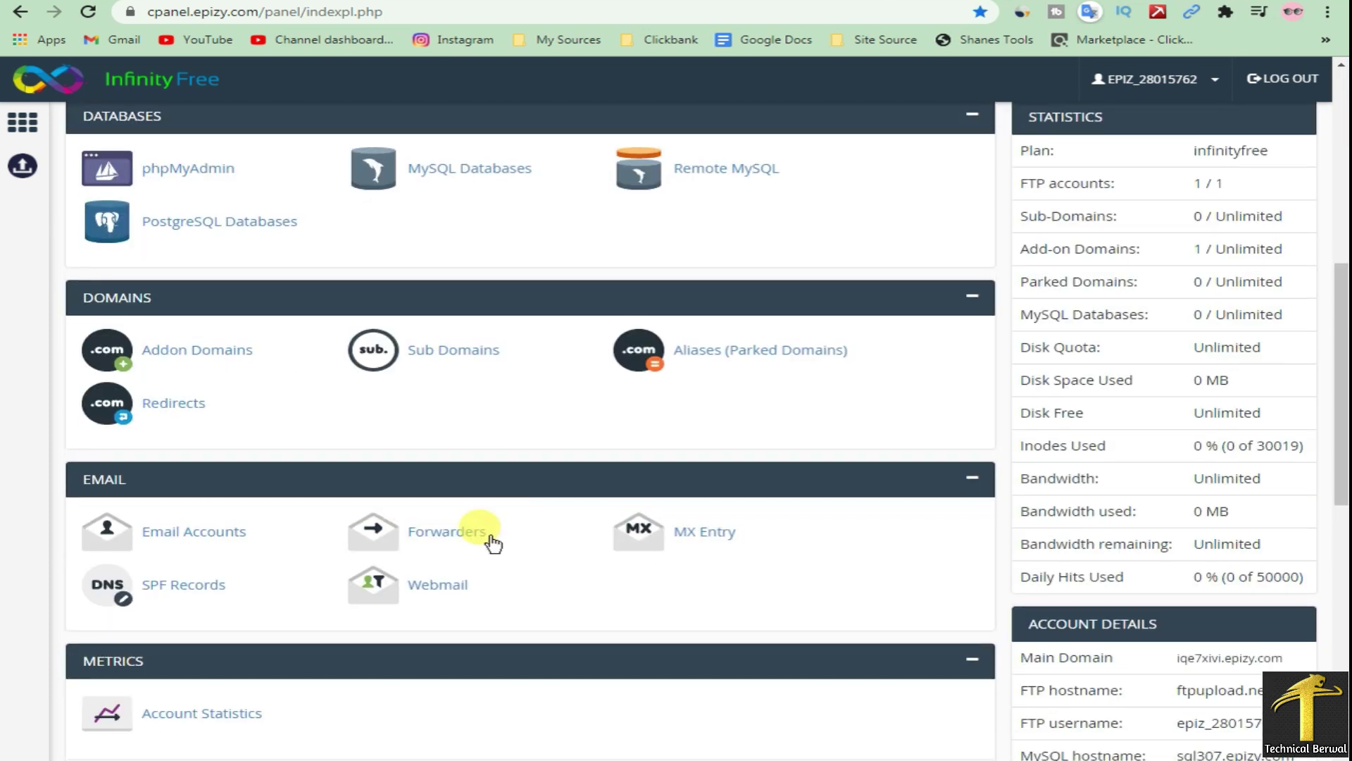
scroll(422, 459, down, 4)
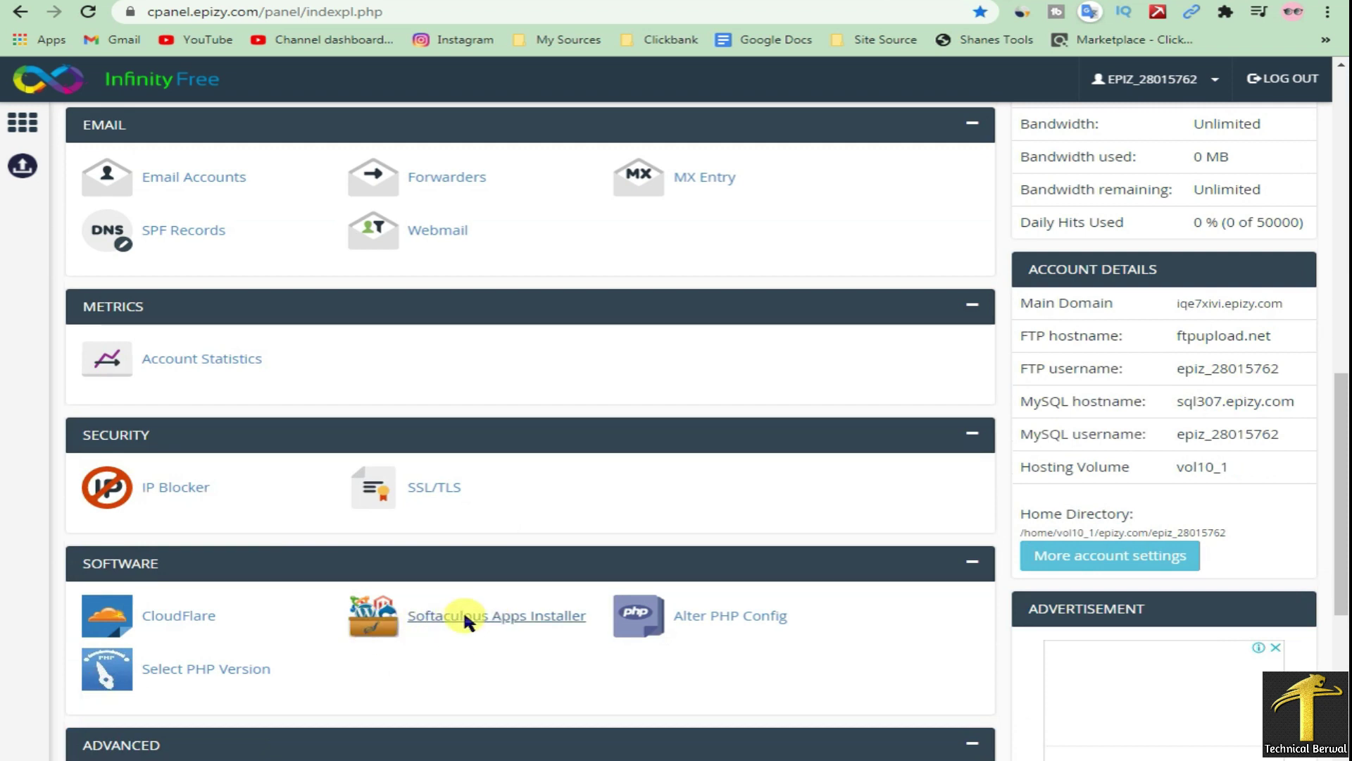
click(465, 614)
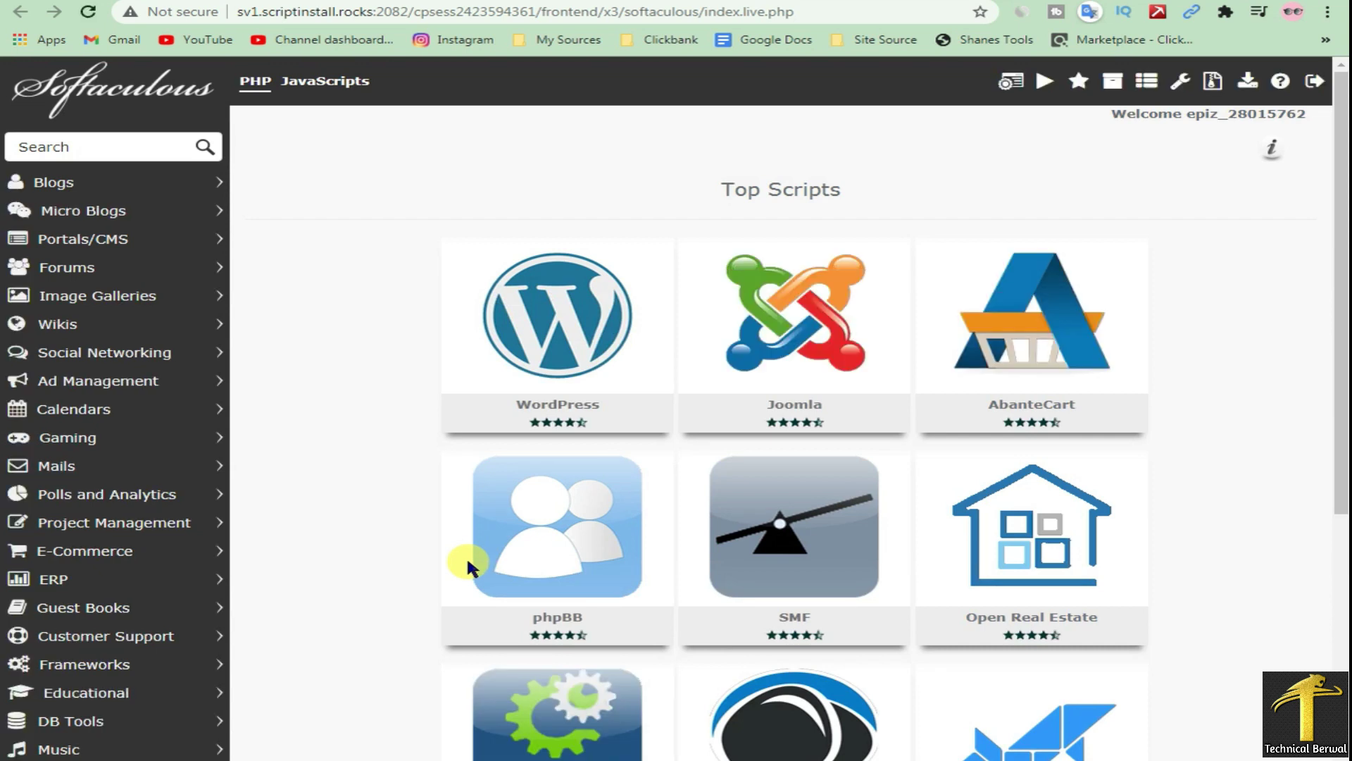
Install WordPress from the Softaculous Top Scripts page
scroll(401, 599, down, 8)
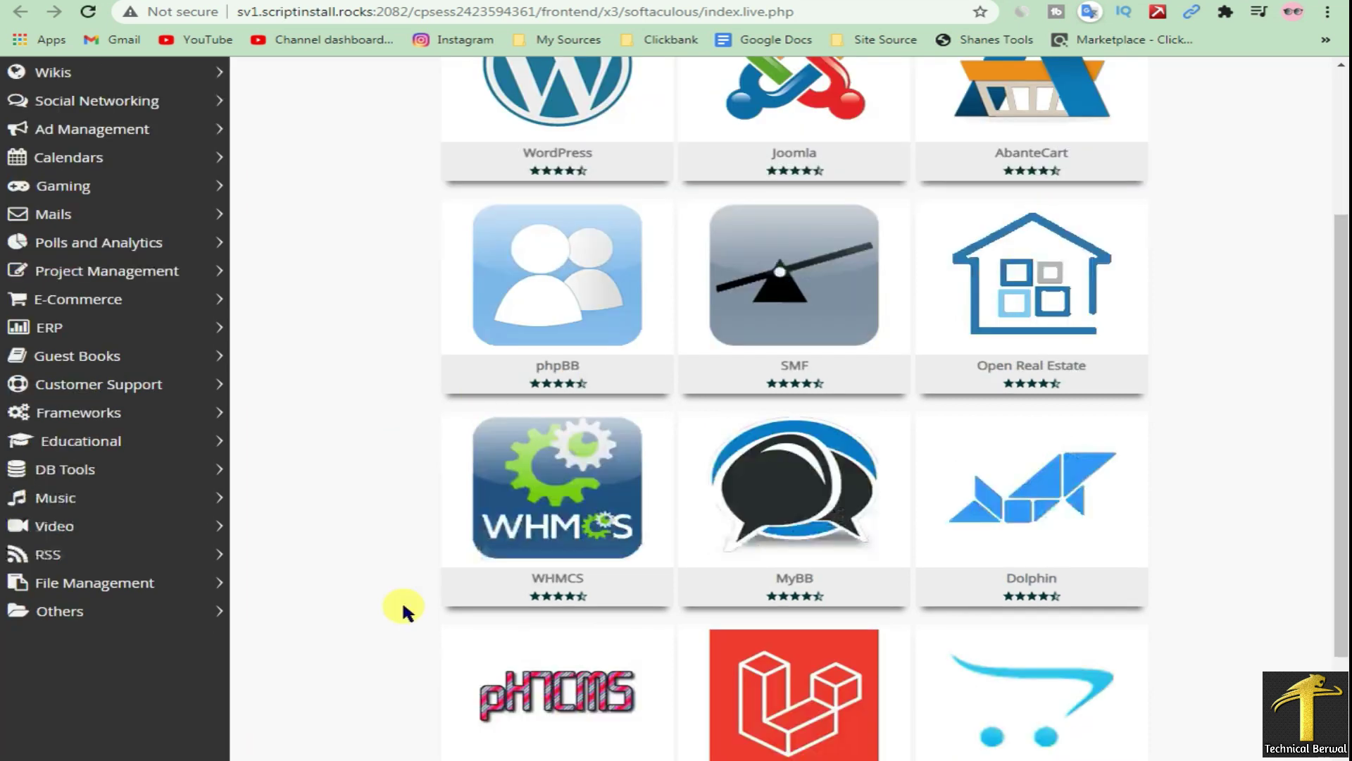
scroll(357, 627, up, 8)
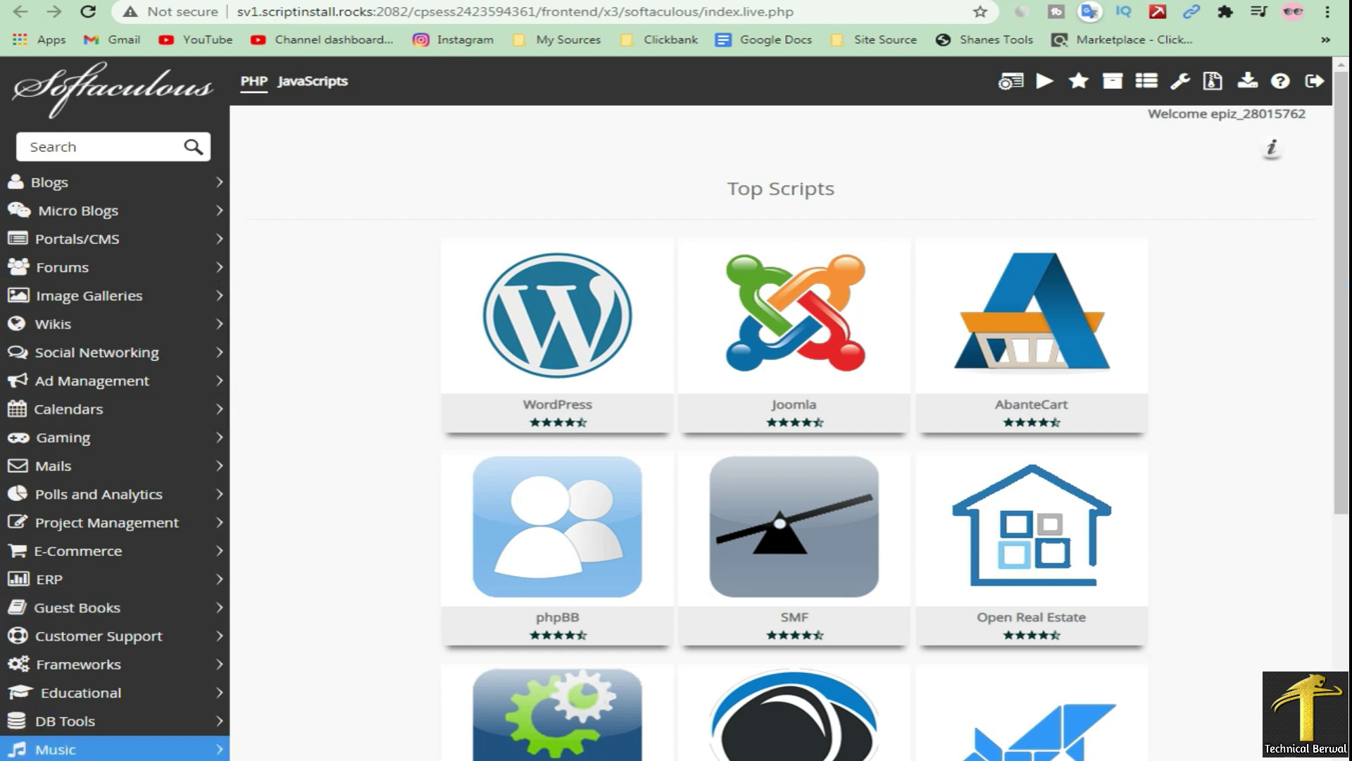
mouse_move(500, 331)
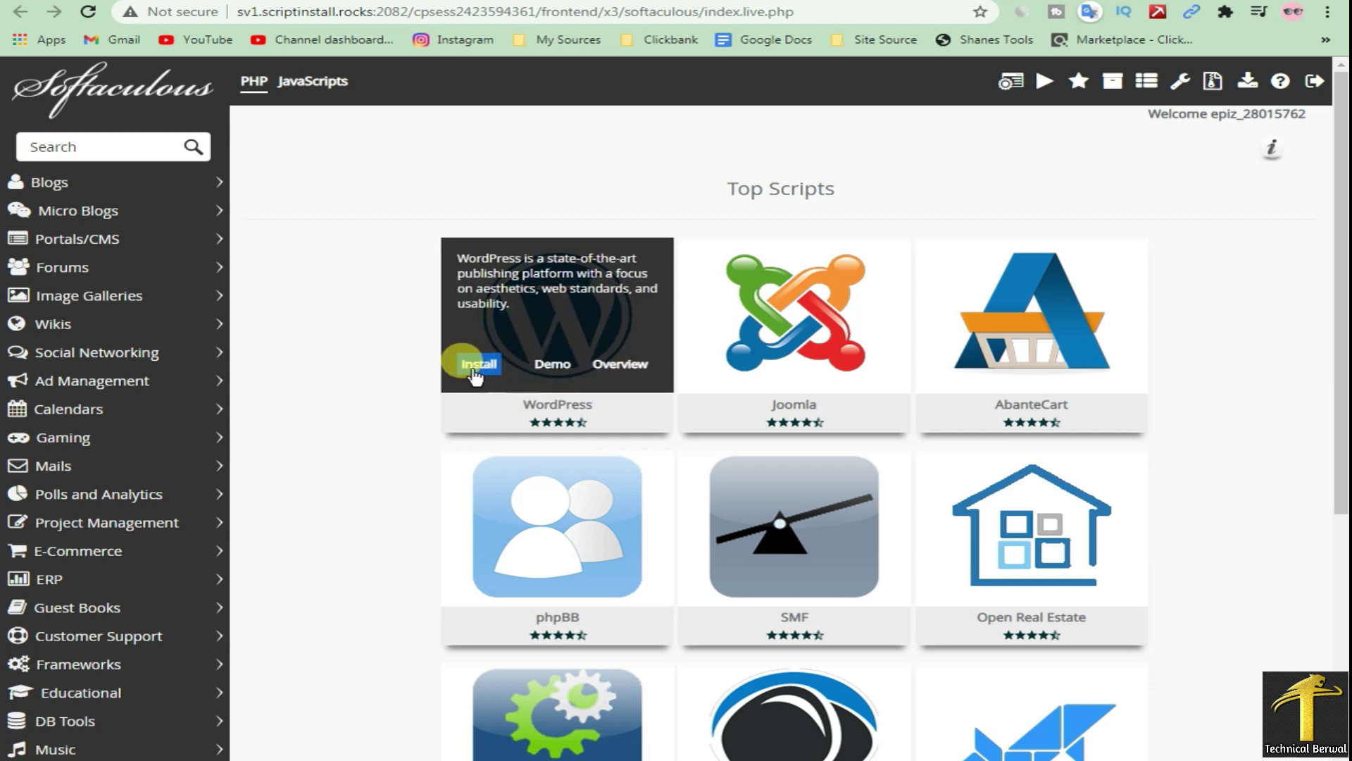
click(472, 369)
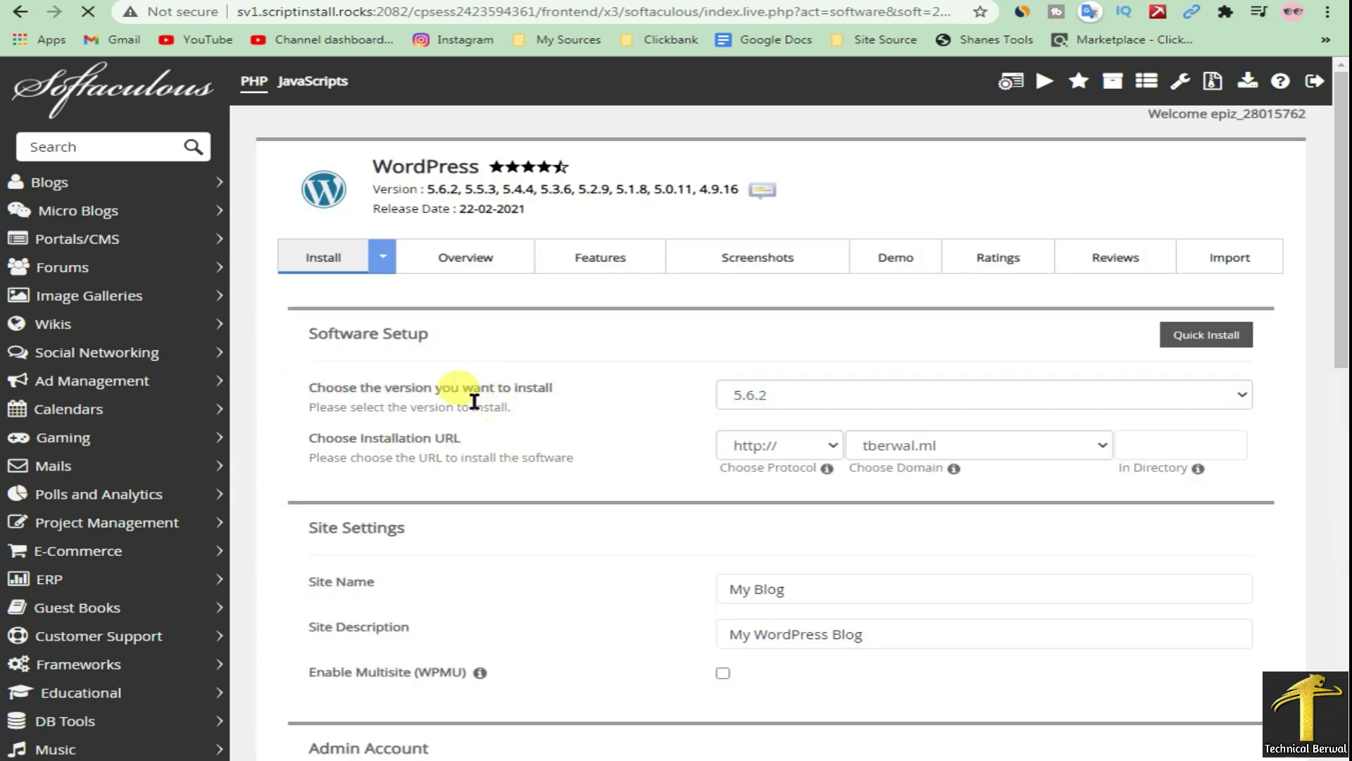
click(834, 400)
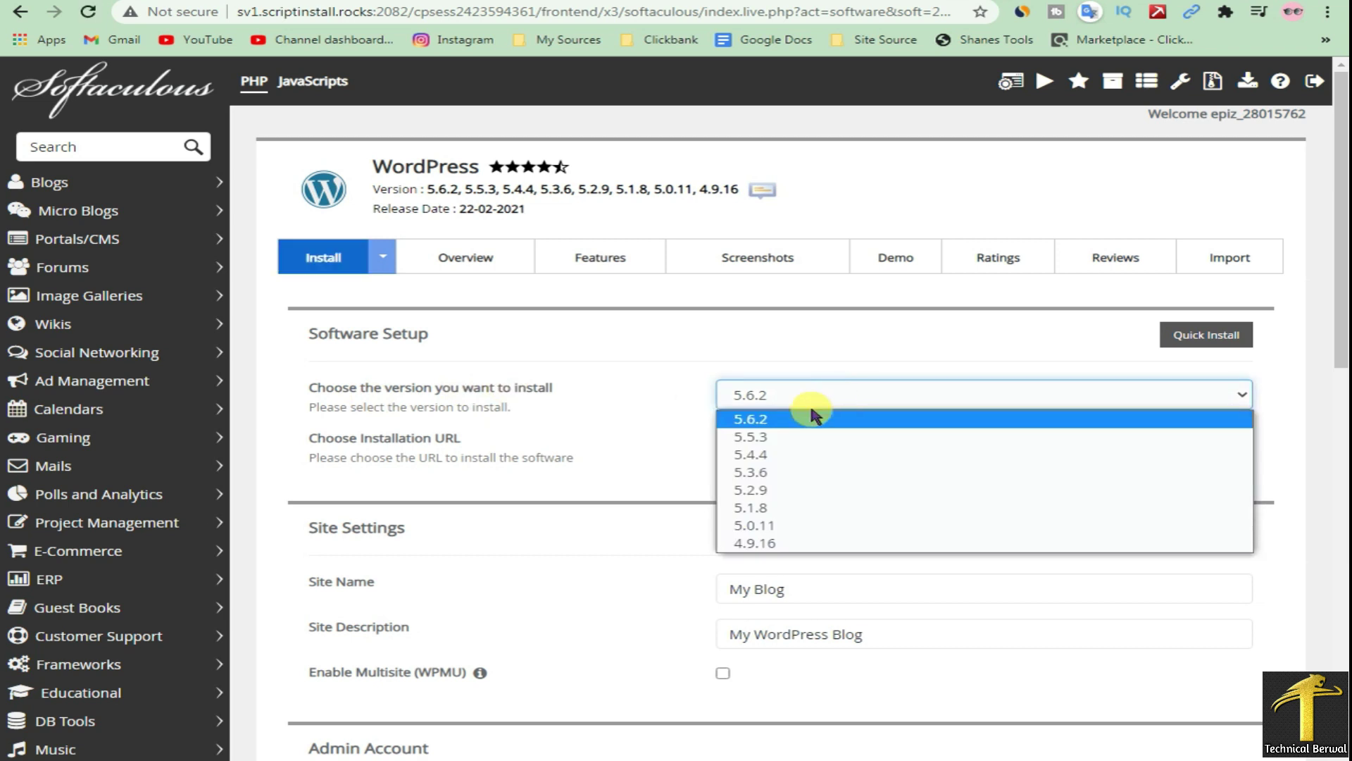
click(773, 421)
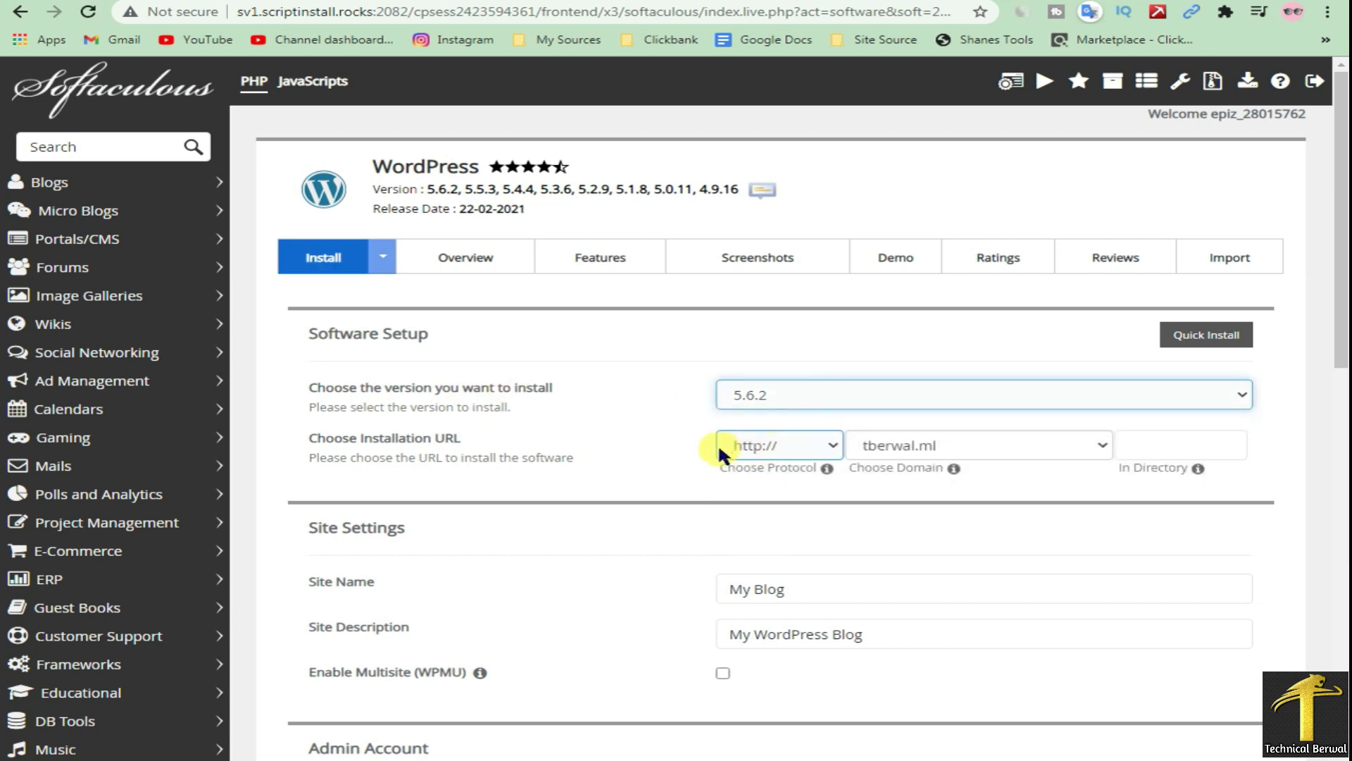
click(826, 455)
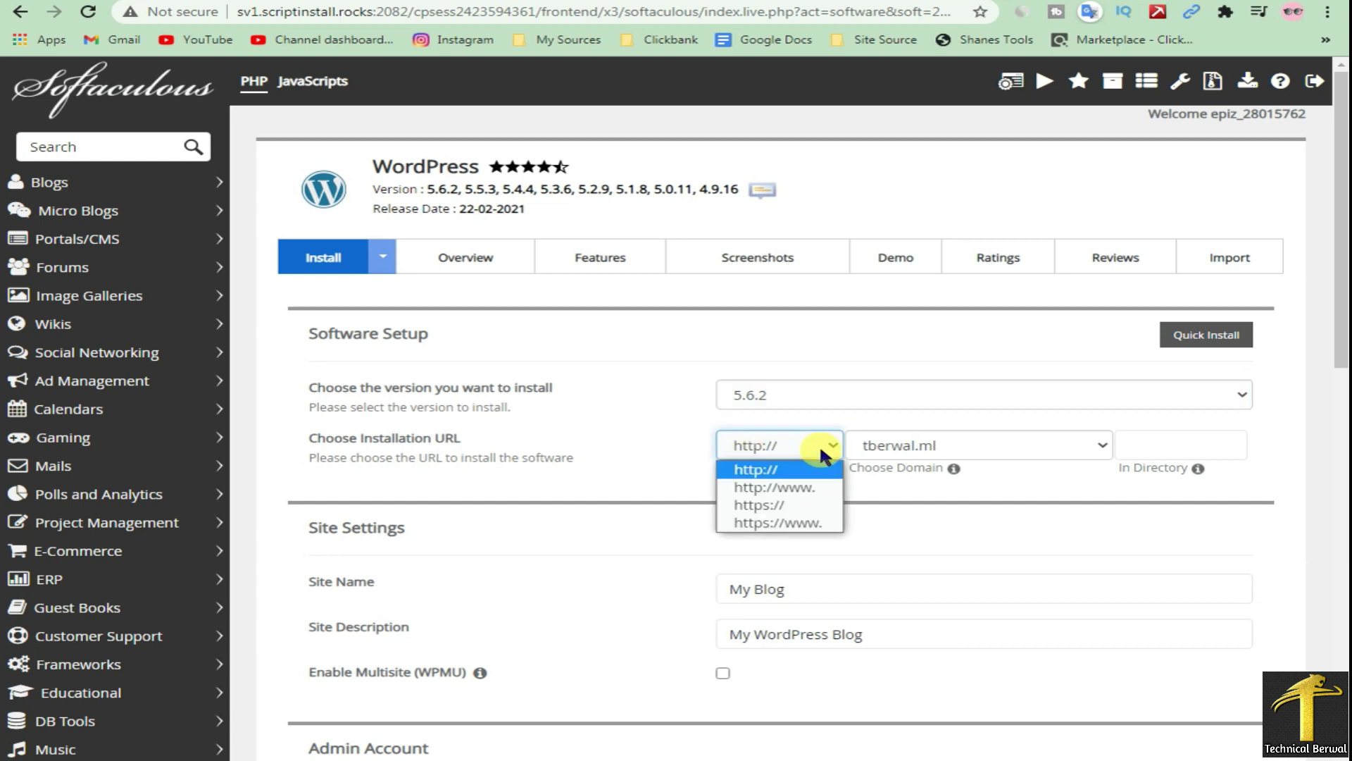
click(795, 507)
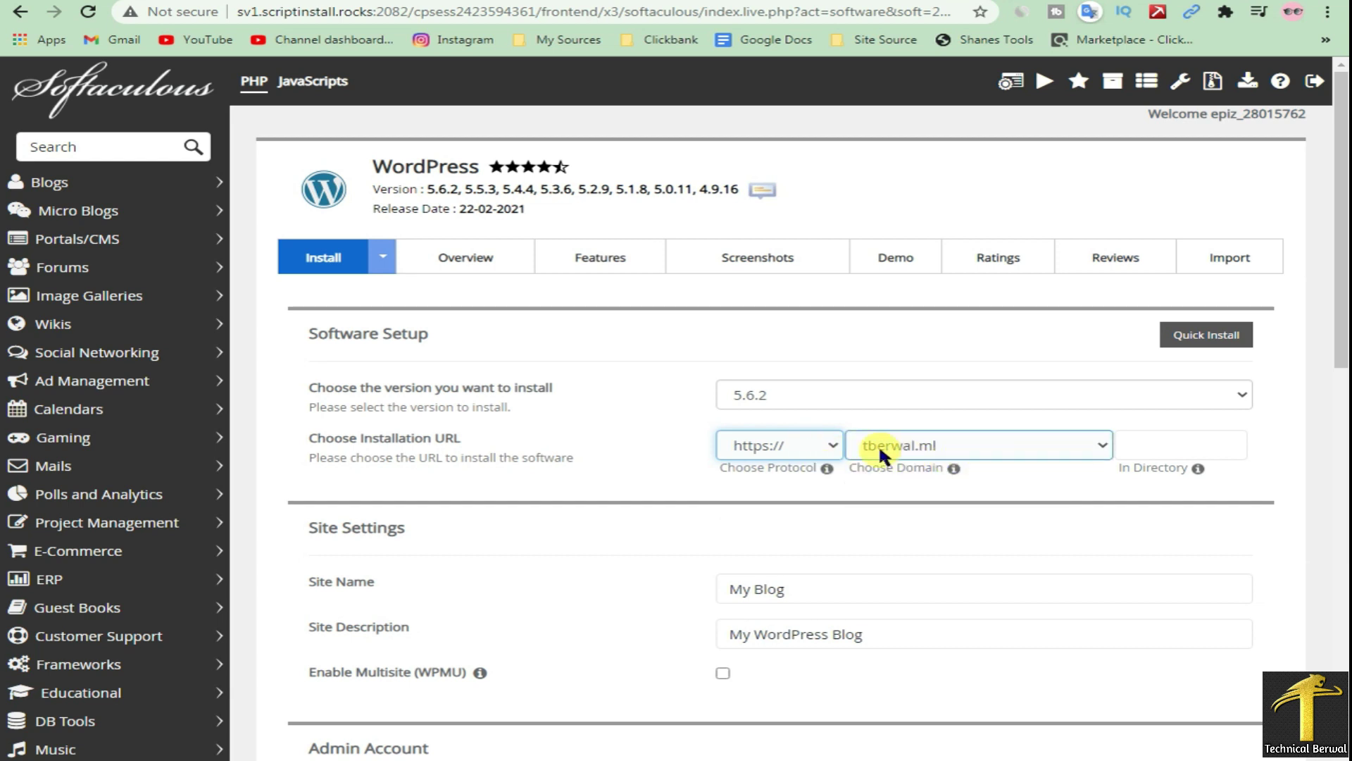
scroll(861, 446, down, 3)
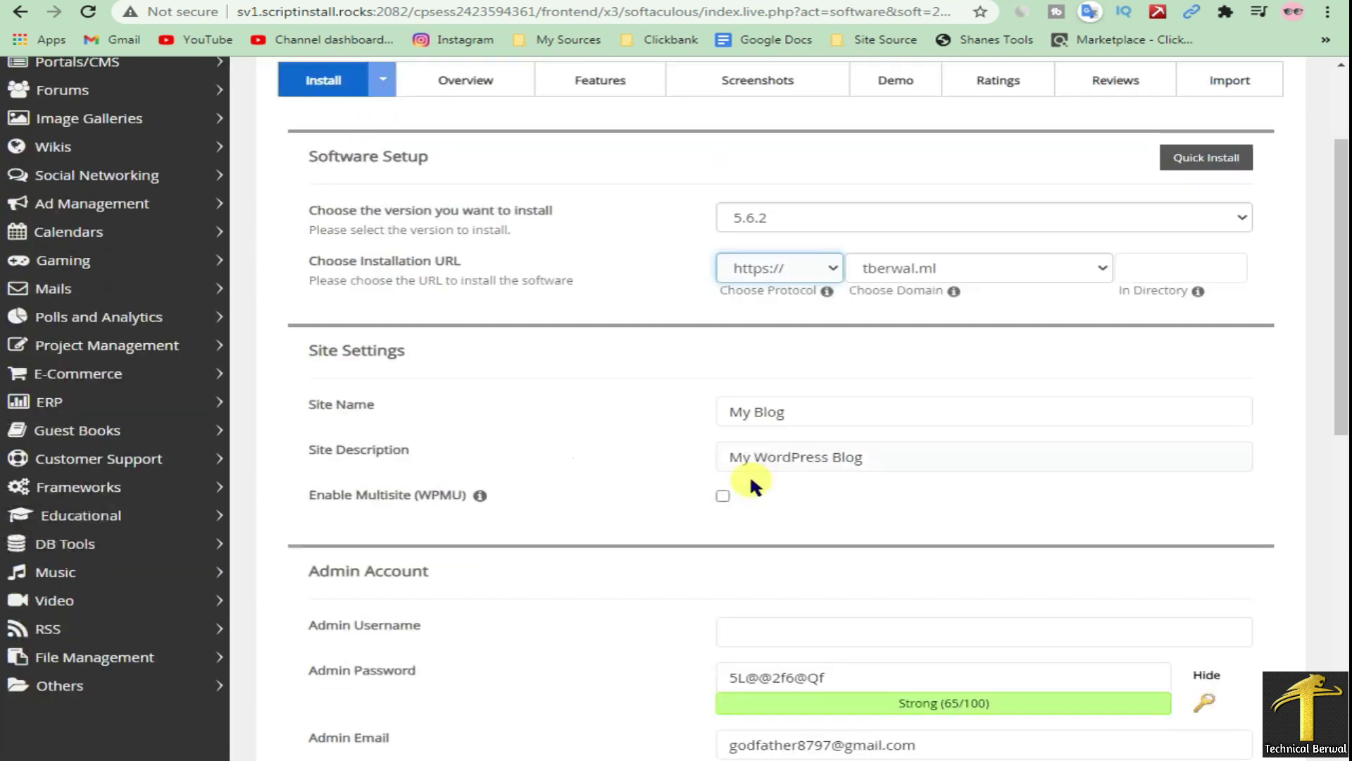
drag(791, 411, 701, 412)
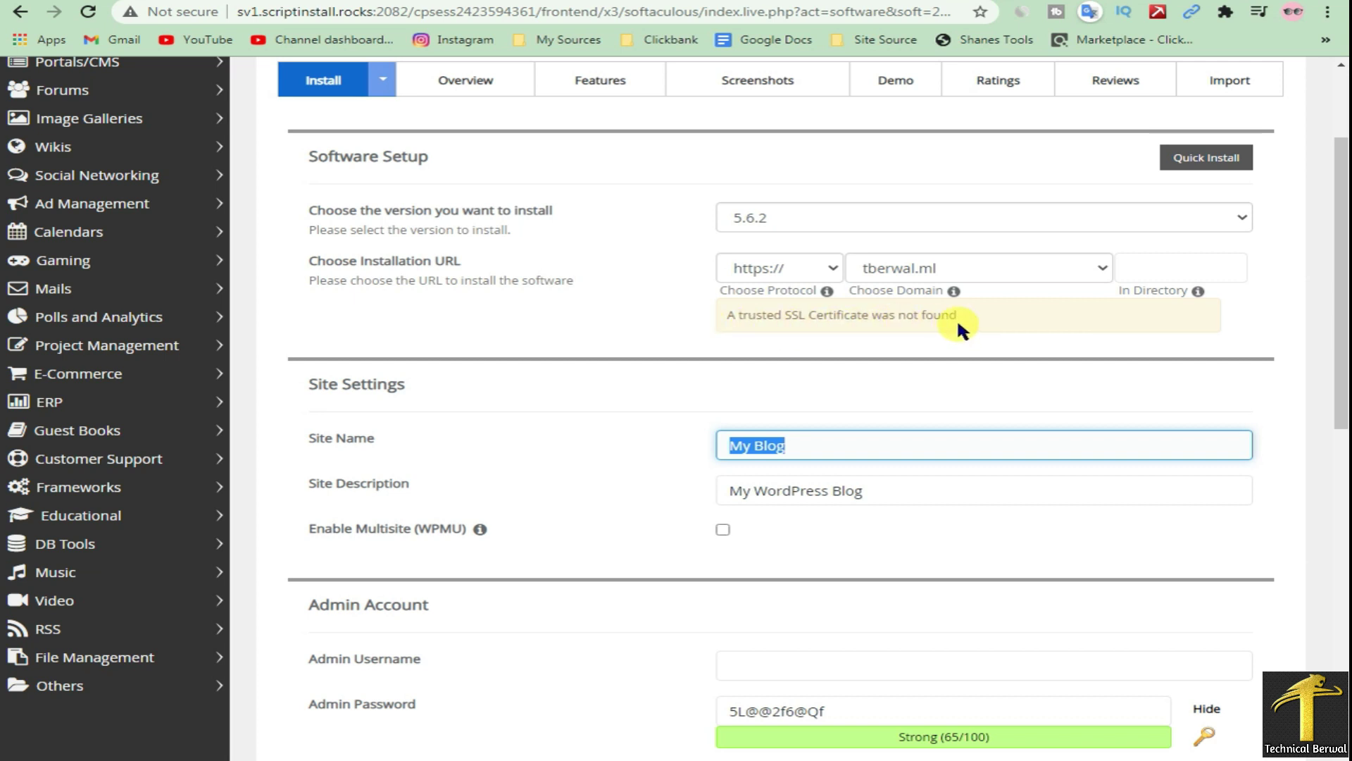
click(825, 266)
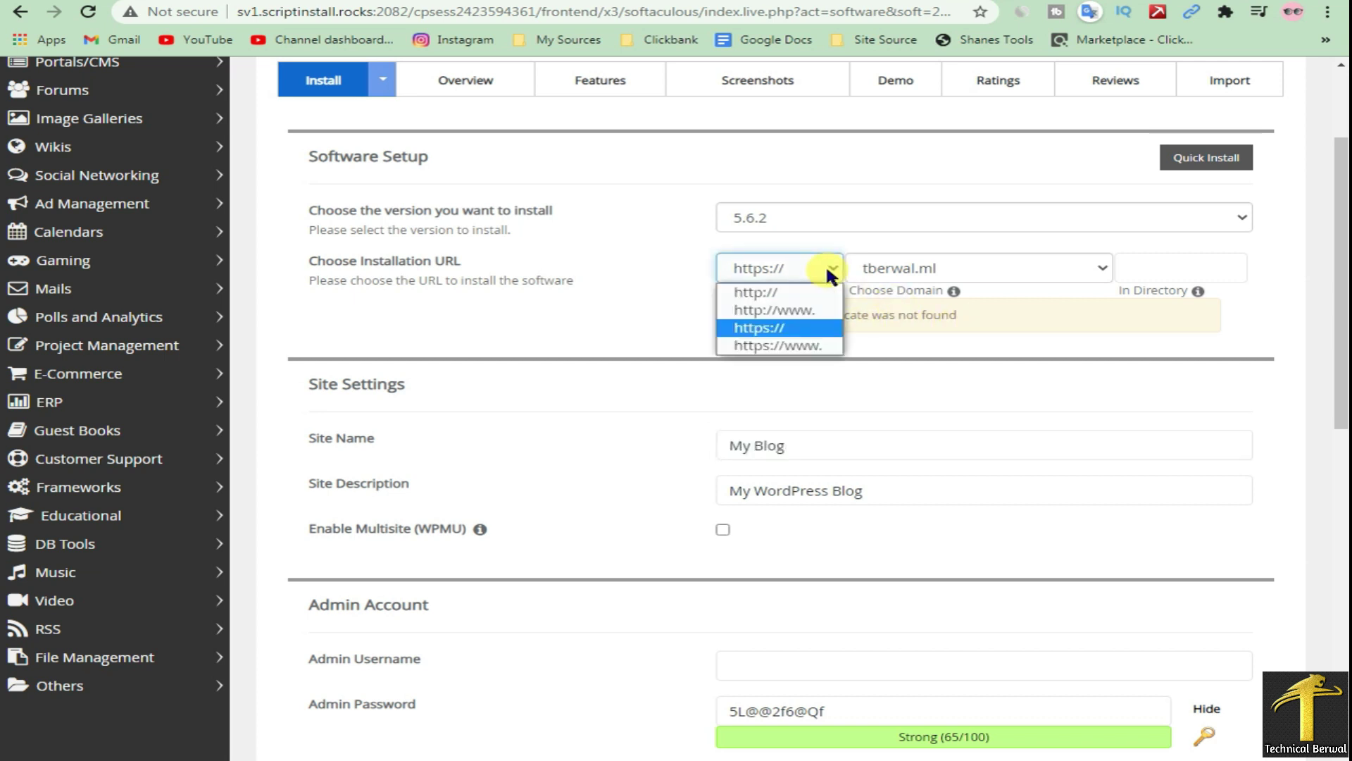
click(788, 289)
Name the site 'technical berwal' and describe it as a place to learn free professional websites
click(793, 446)
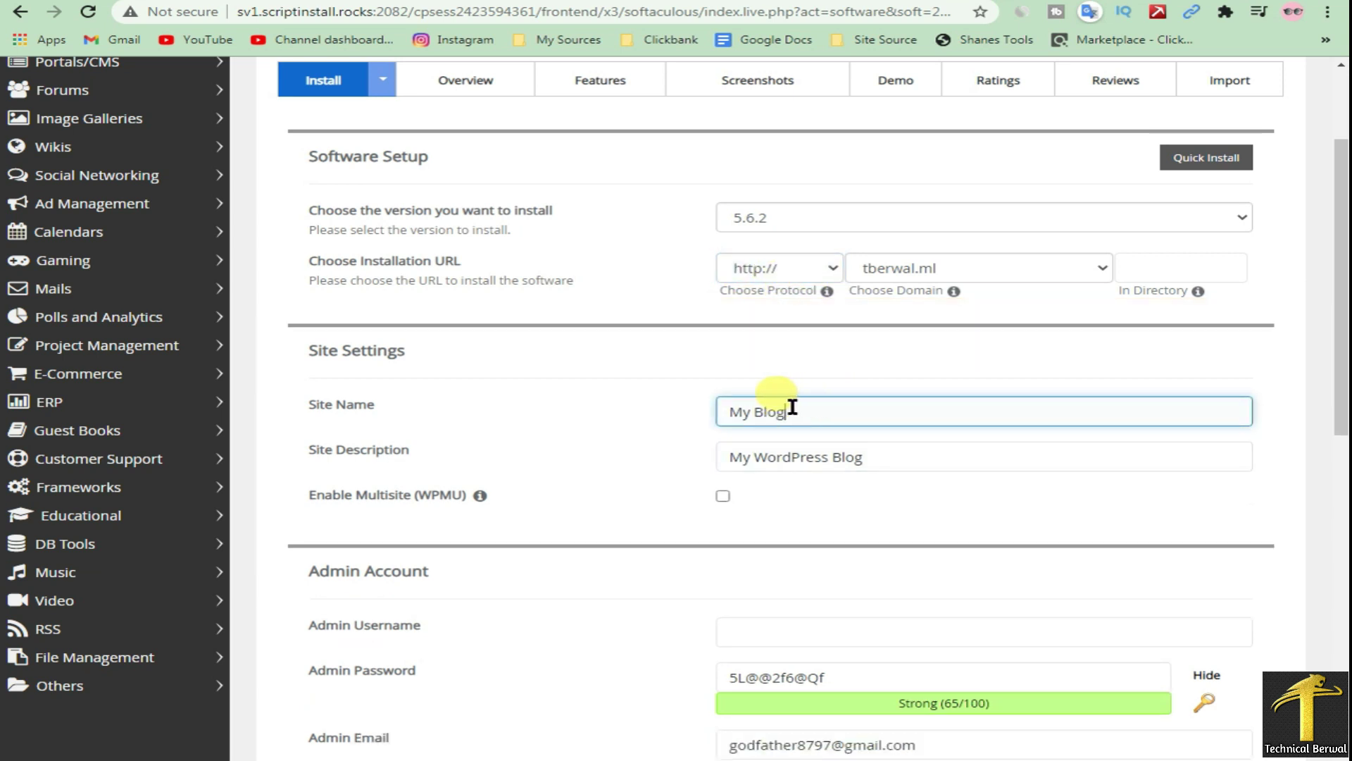
drag(791, 408, 716, 409)
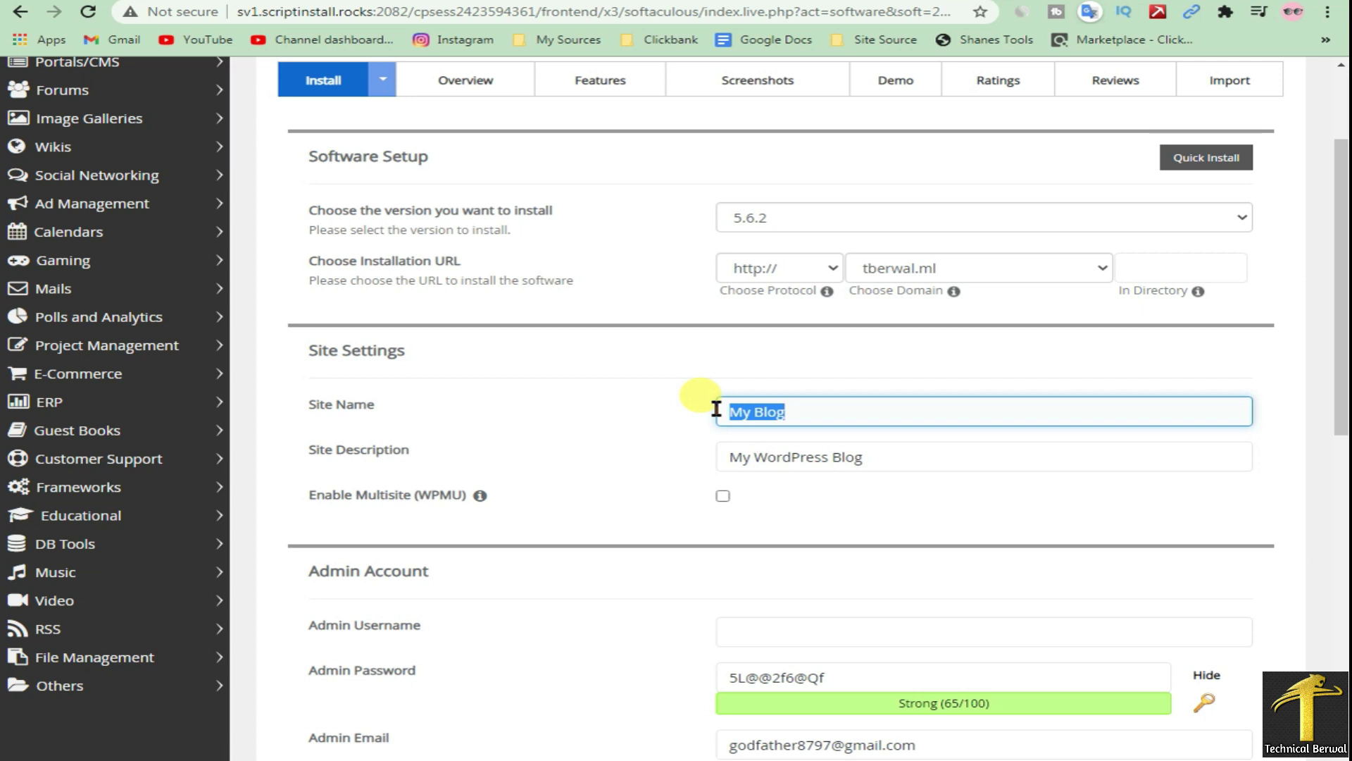
text(technical berwal)
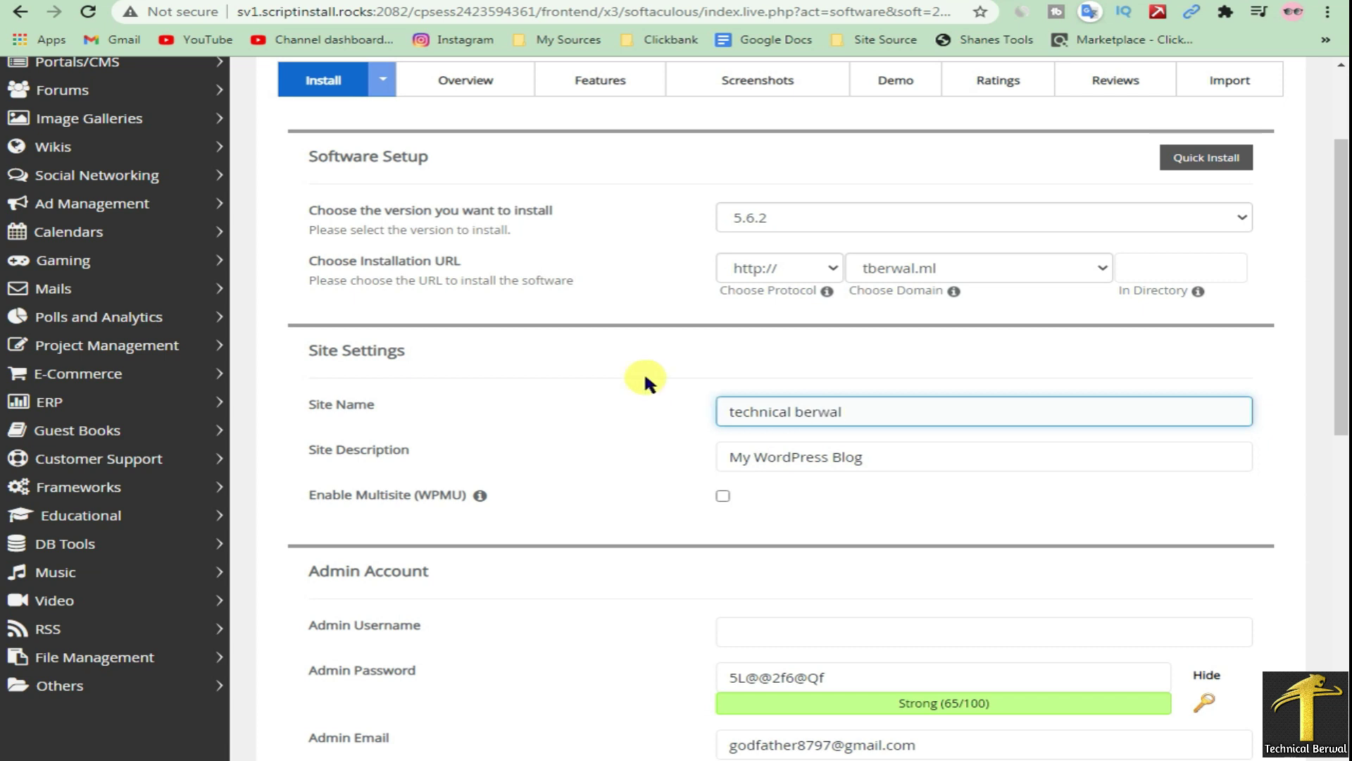
drag(881, 455, 728, 451)
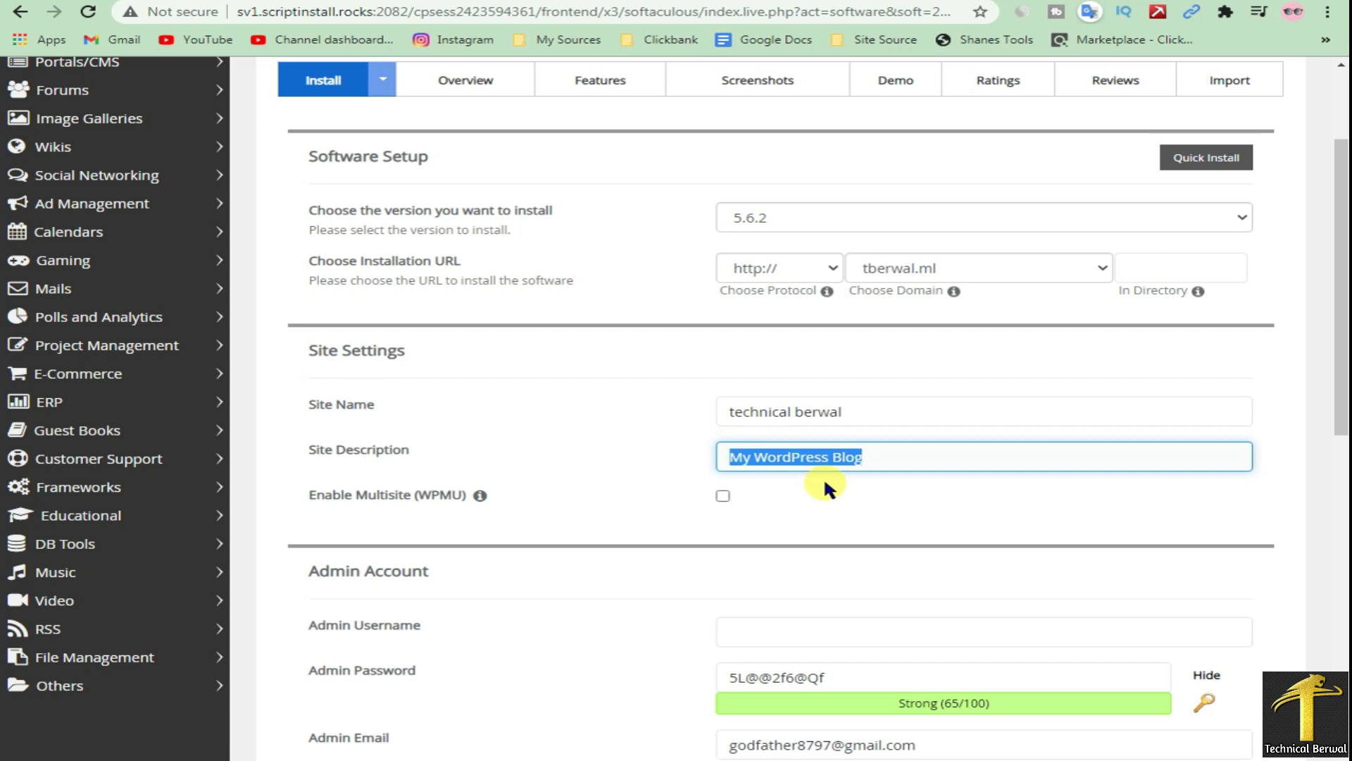
text(this )
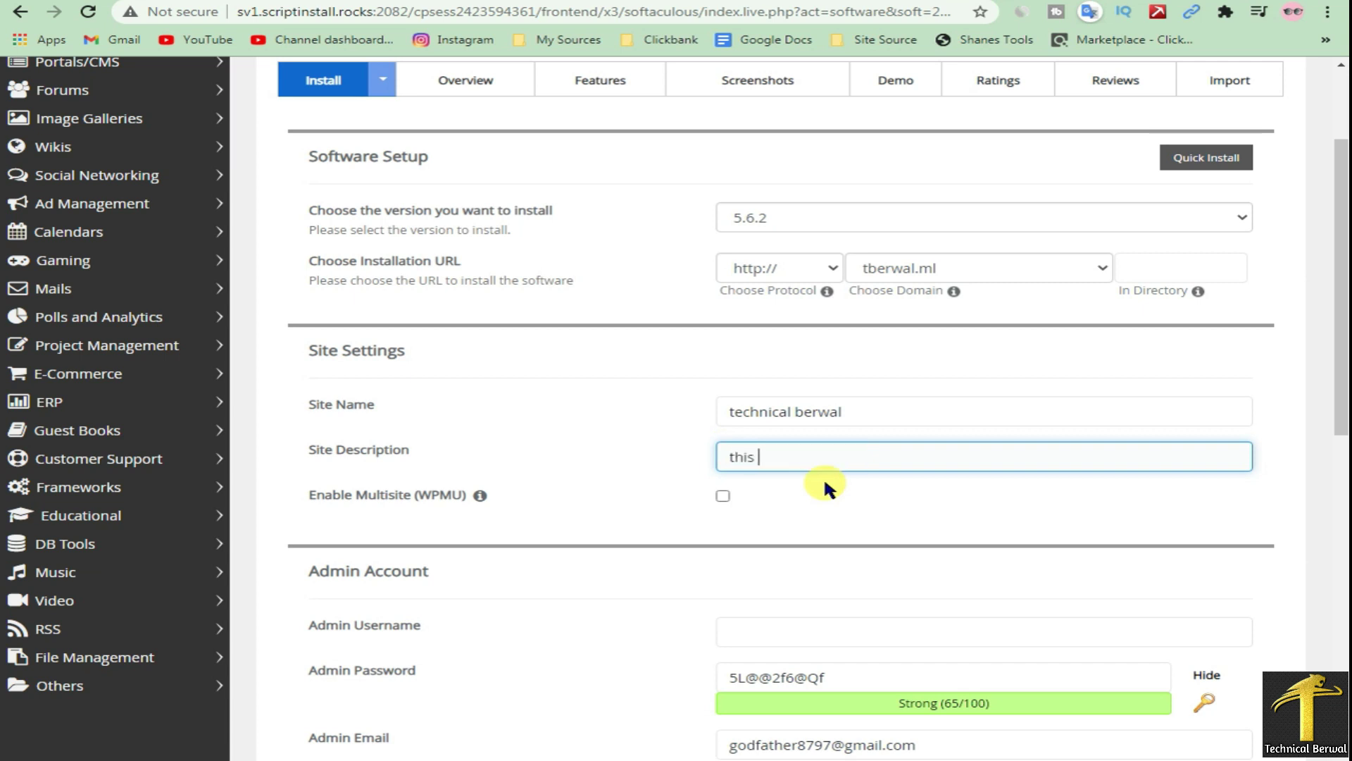
text(is a place where you can learn that how to create a free professional websites)
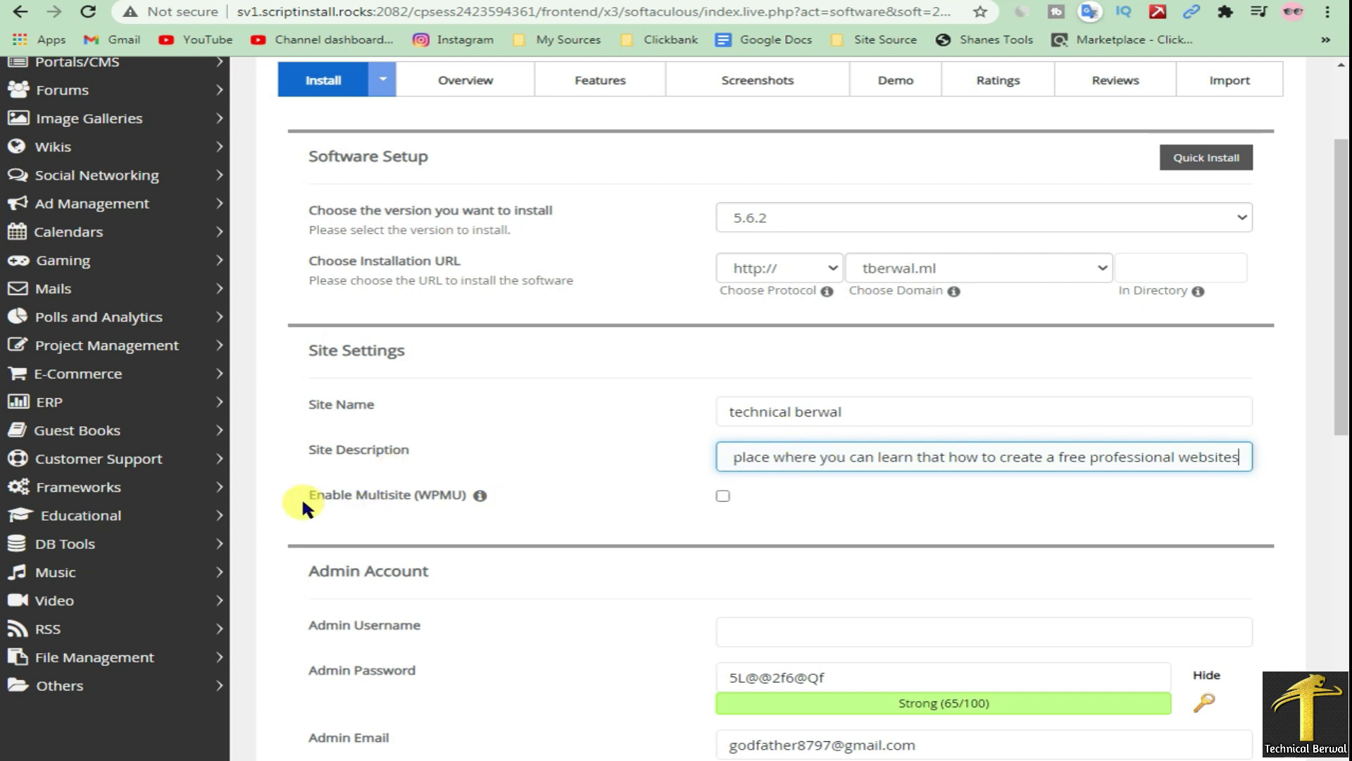
Enter an admin username and replace the generated admin password with a pasted one
scroll(761, 509, down, 3)
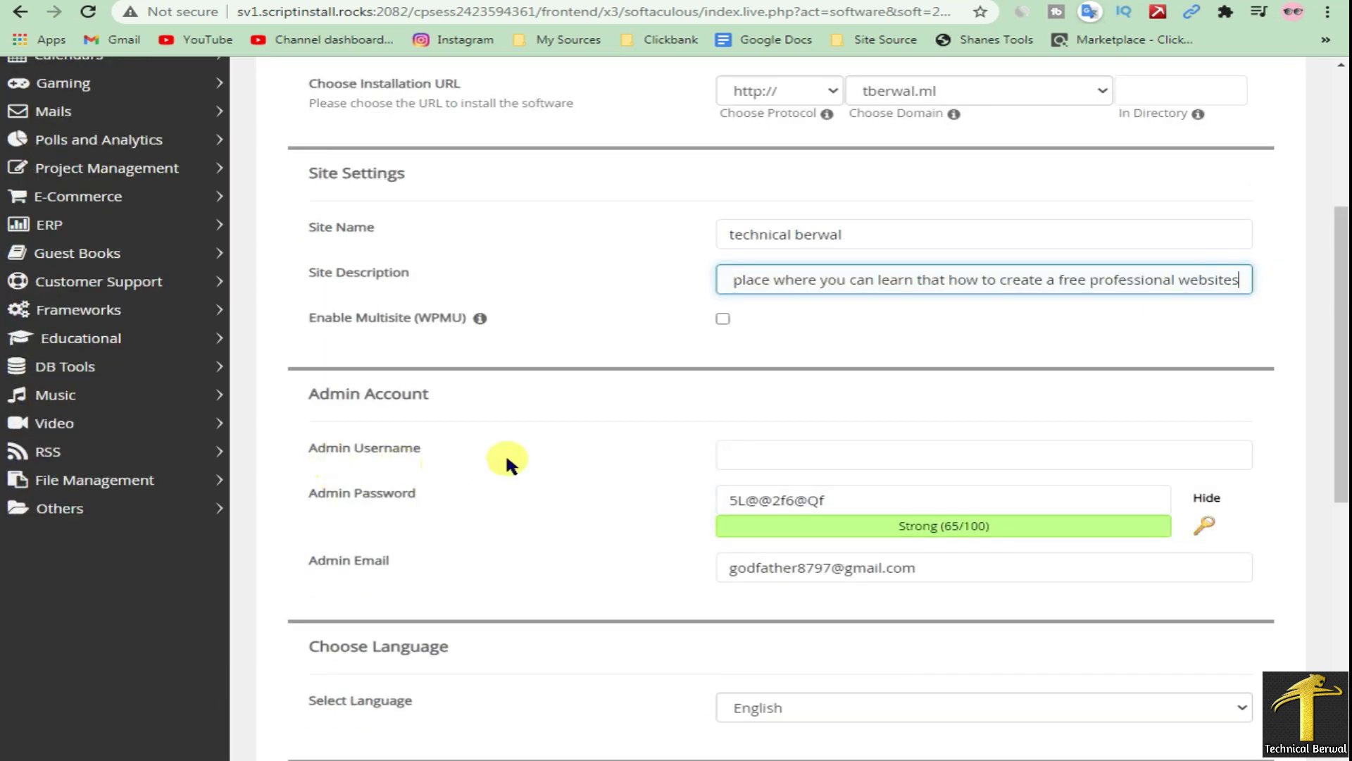
click(803, 457)
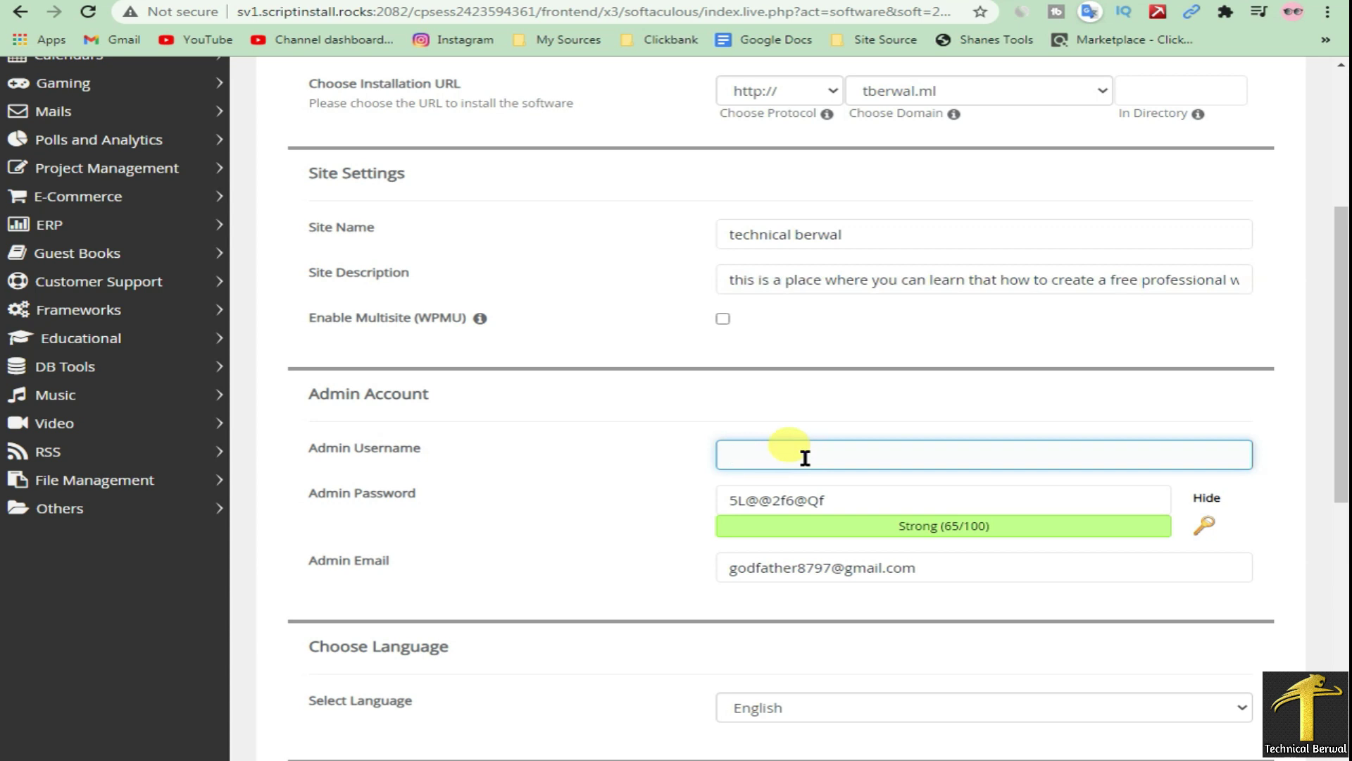
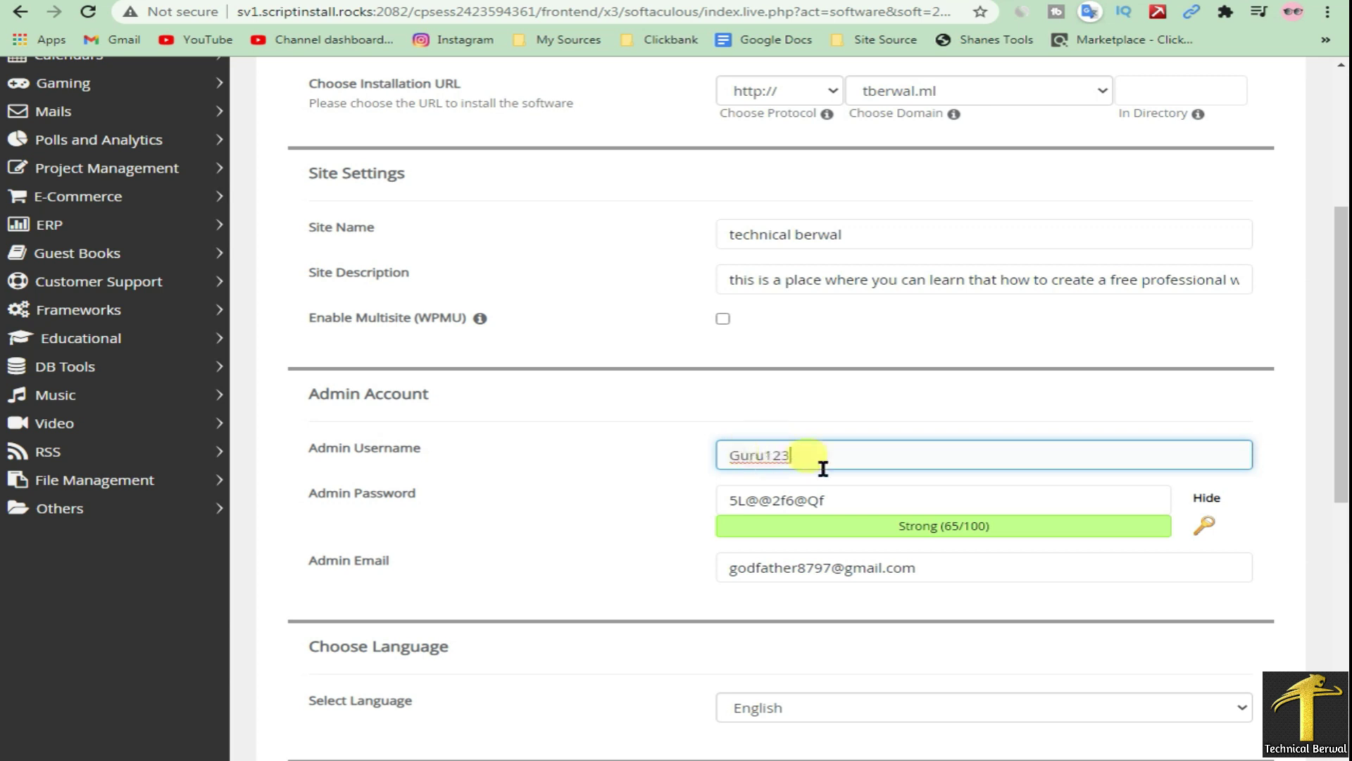
click(811, 498)
drag(811, 498, 689, 498)
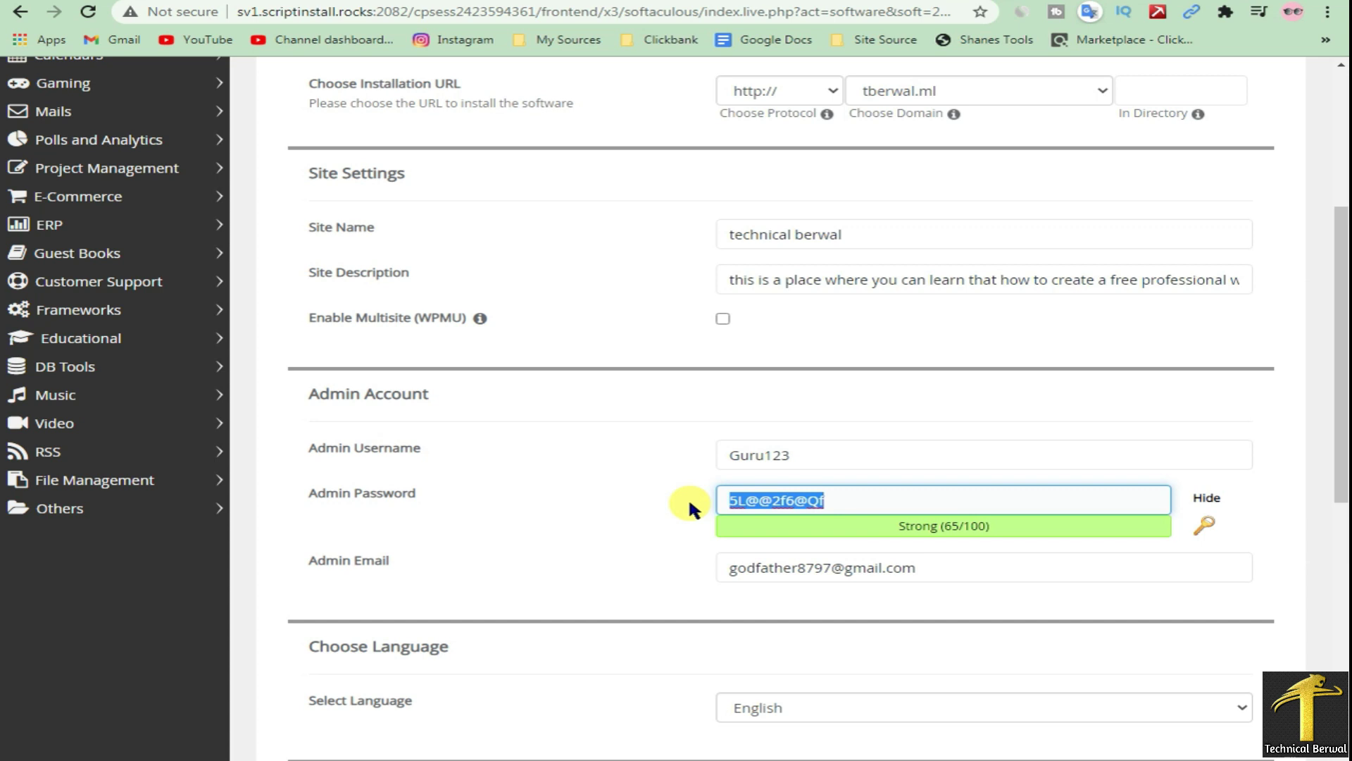
key(ctrl+v)
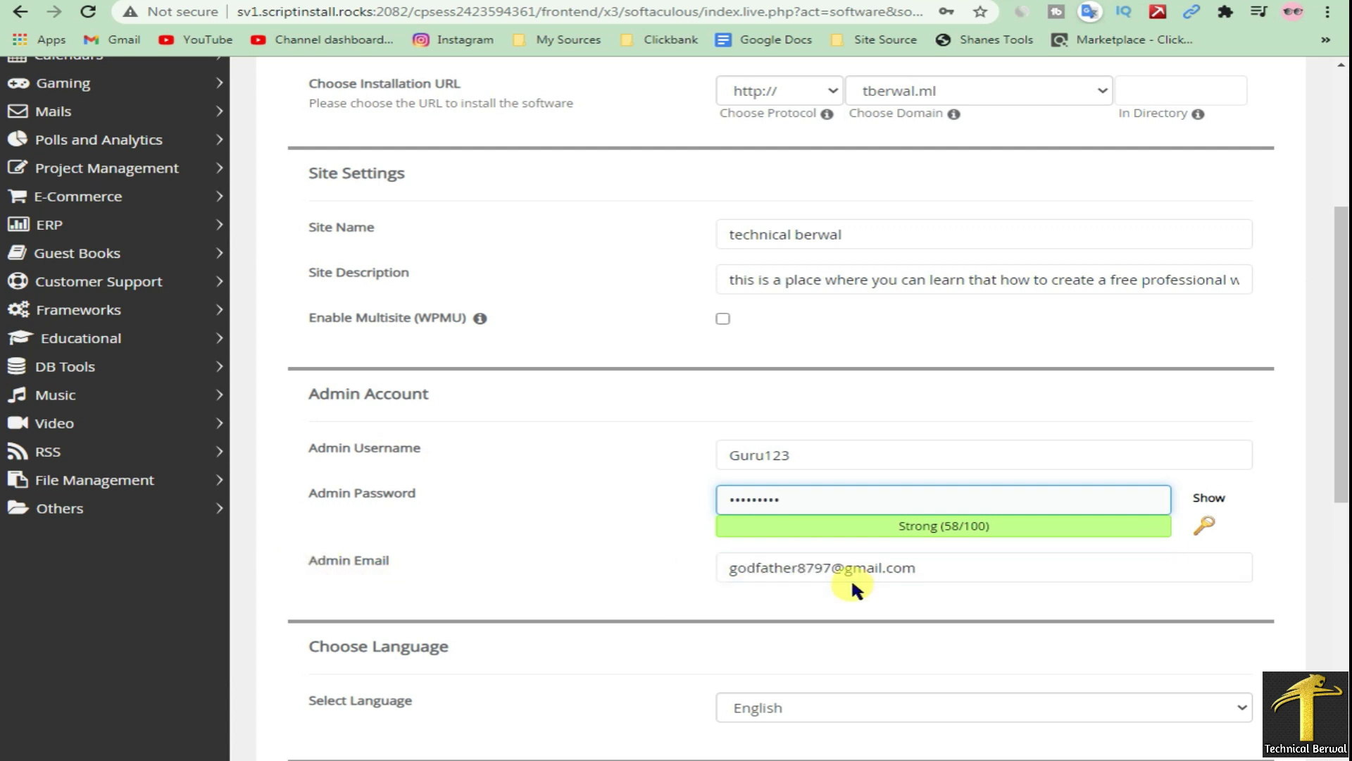
Select the Restoneu theme for the new WordPress site on tberwal.ml
scroll(851, 577, down, 2)
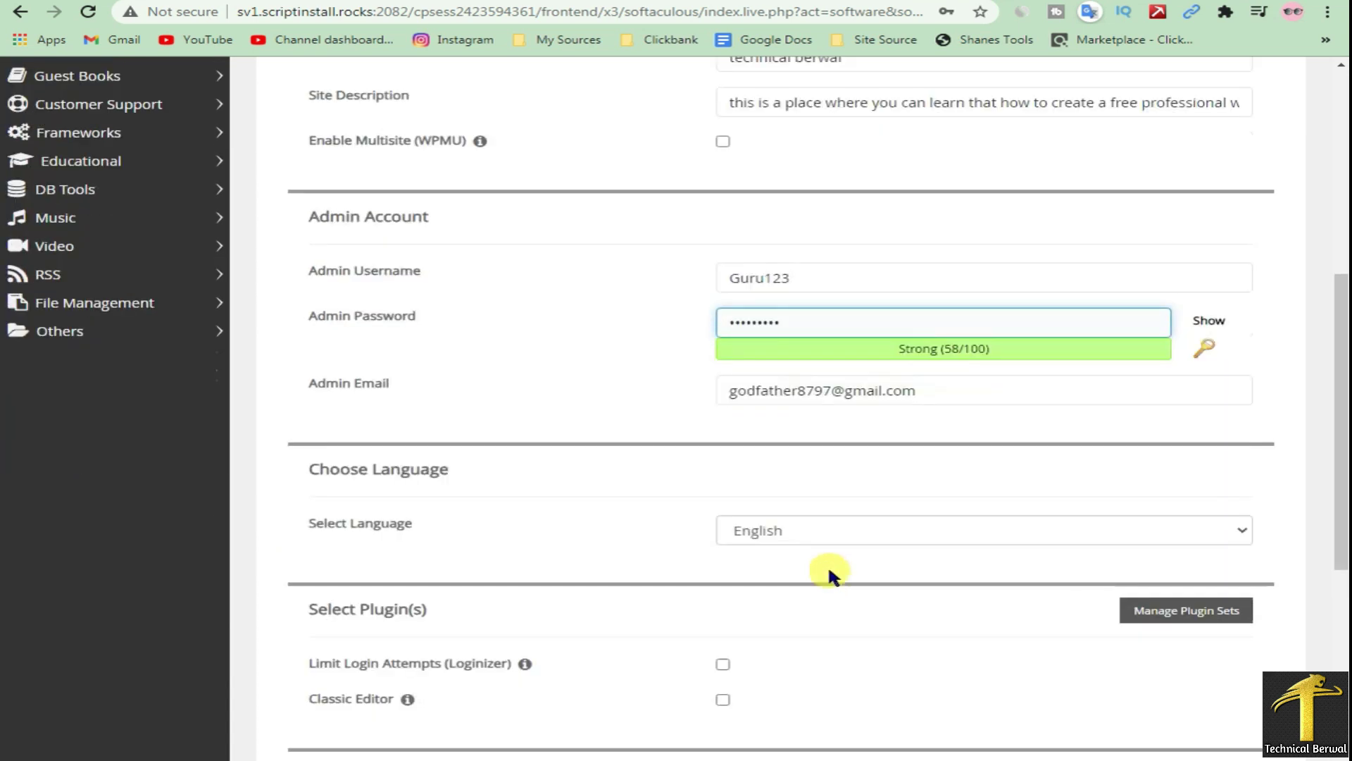
scroll(828, 533, down, 1)
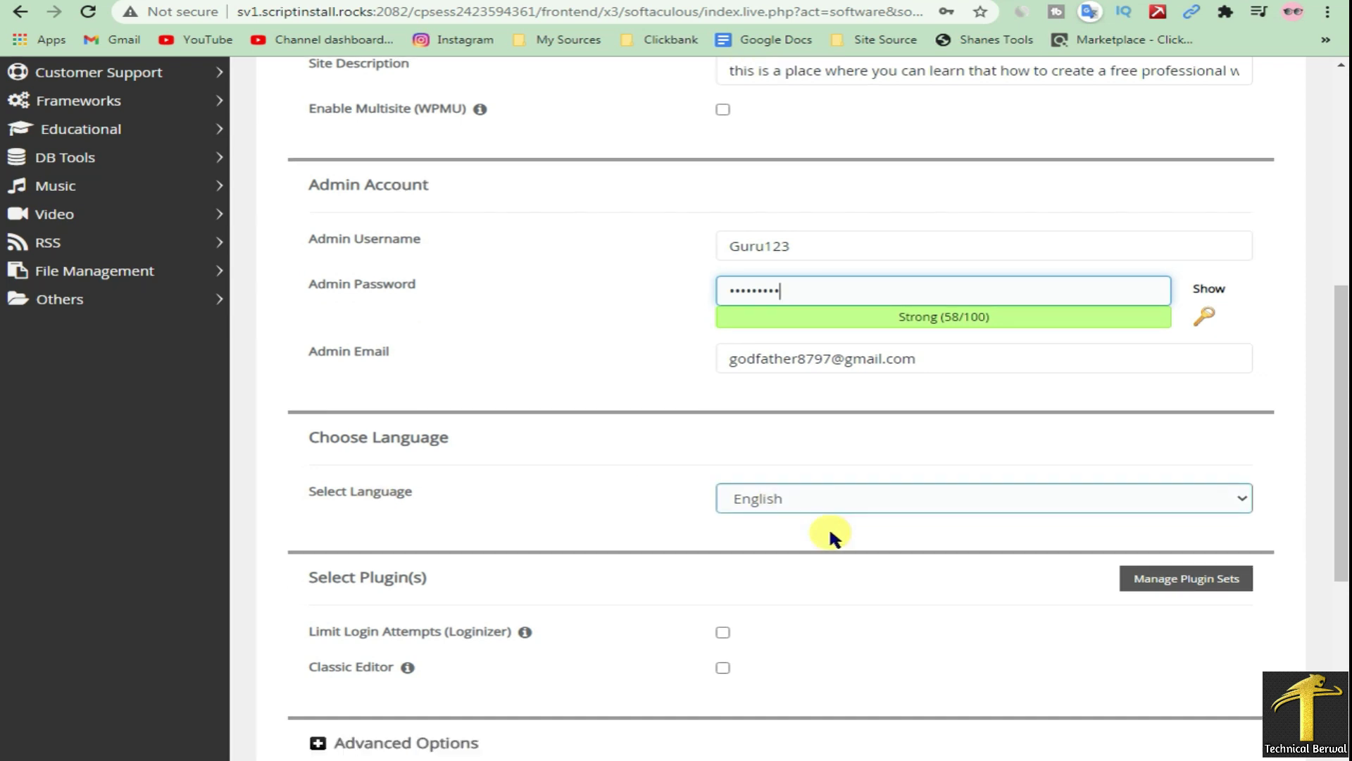
scroll(820, 555, down, 2)
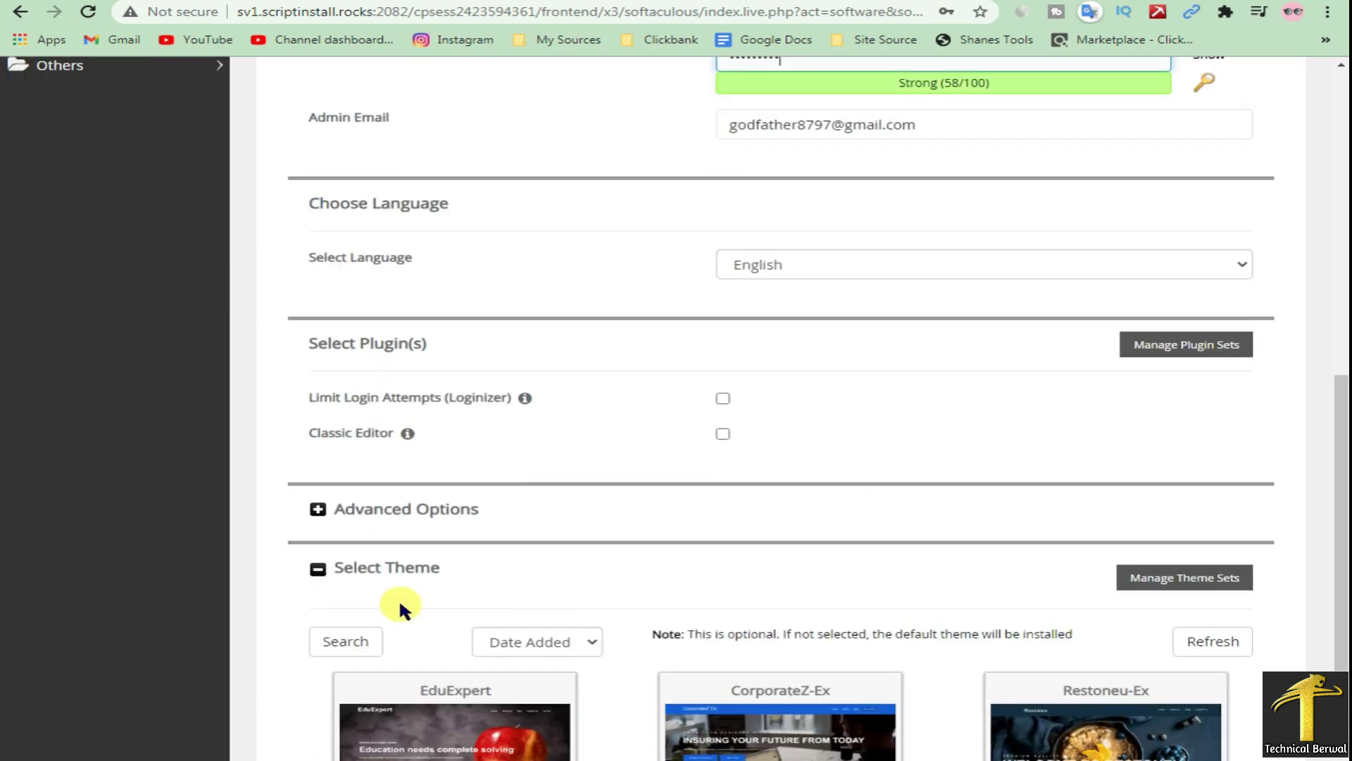
scroll(399, 605, down, 2)
scroll(640, 658, up, 3)
scroll(640, 658, down, 3)
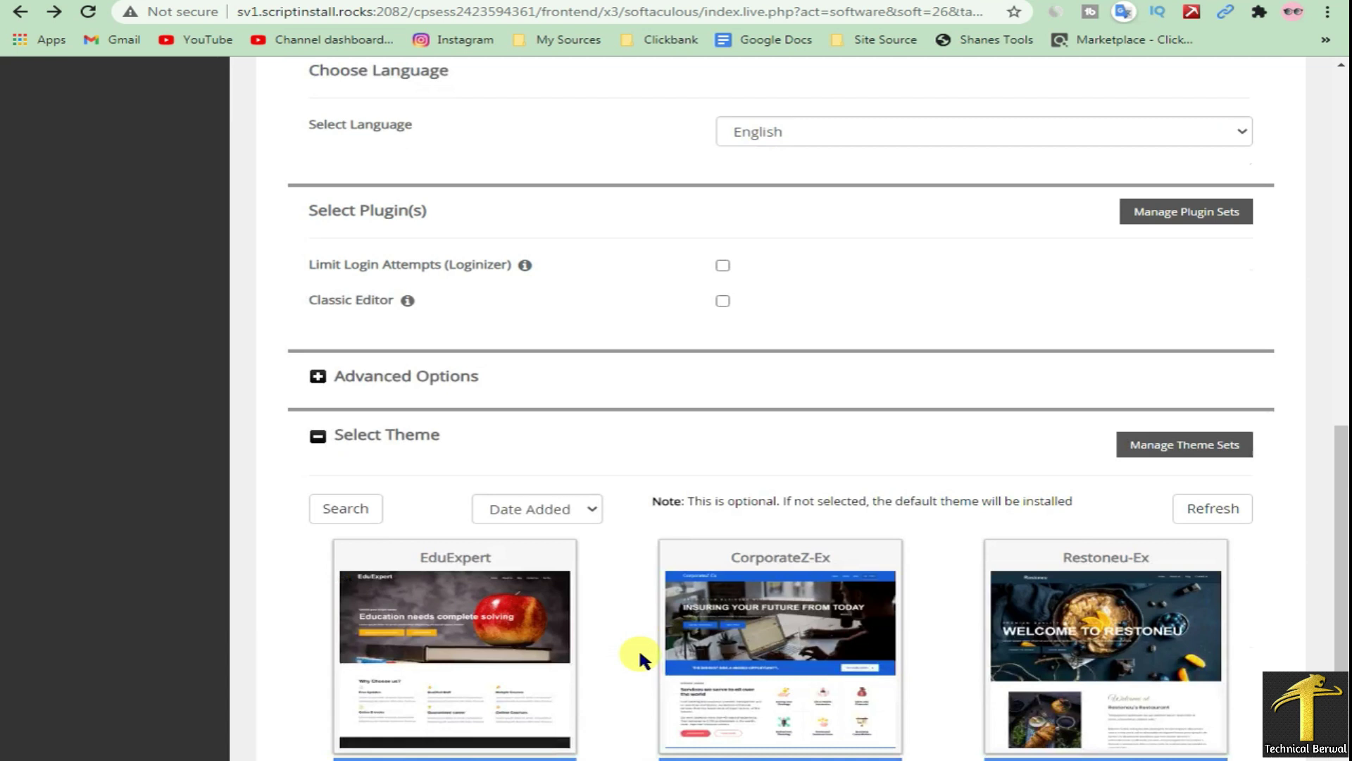
scroll(590, 513, down, 2)
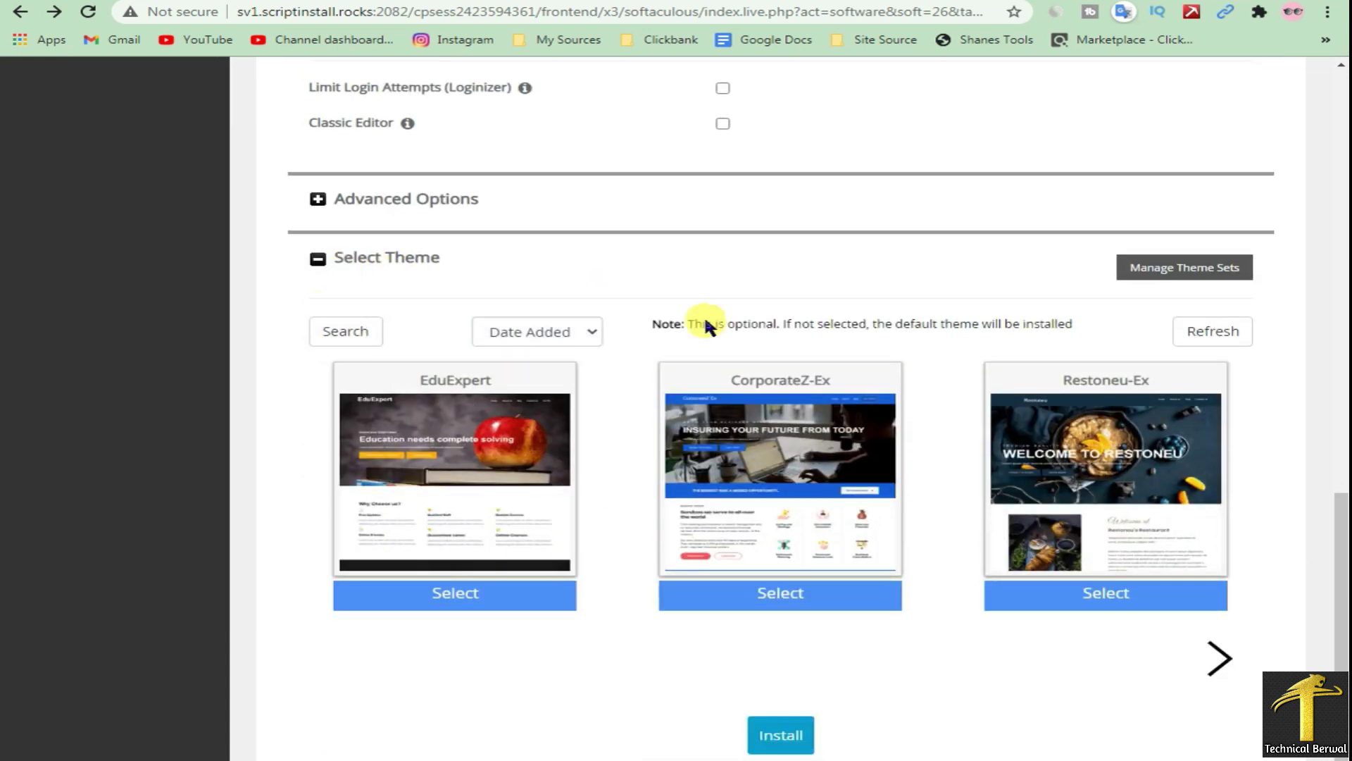
mouse_move(774, 429)
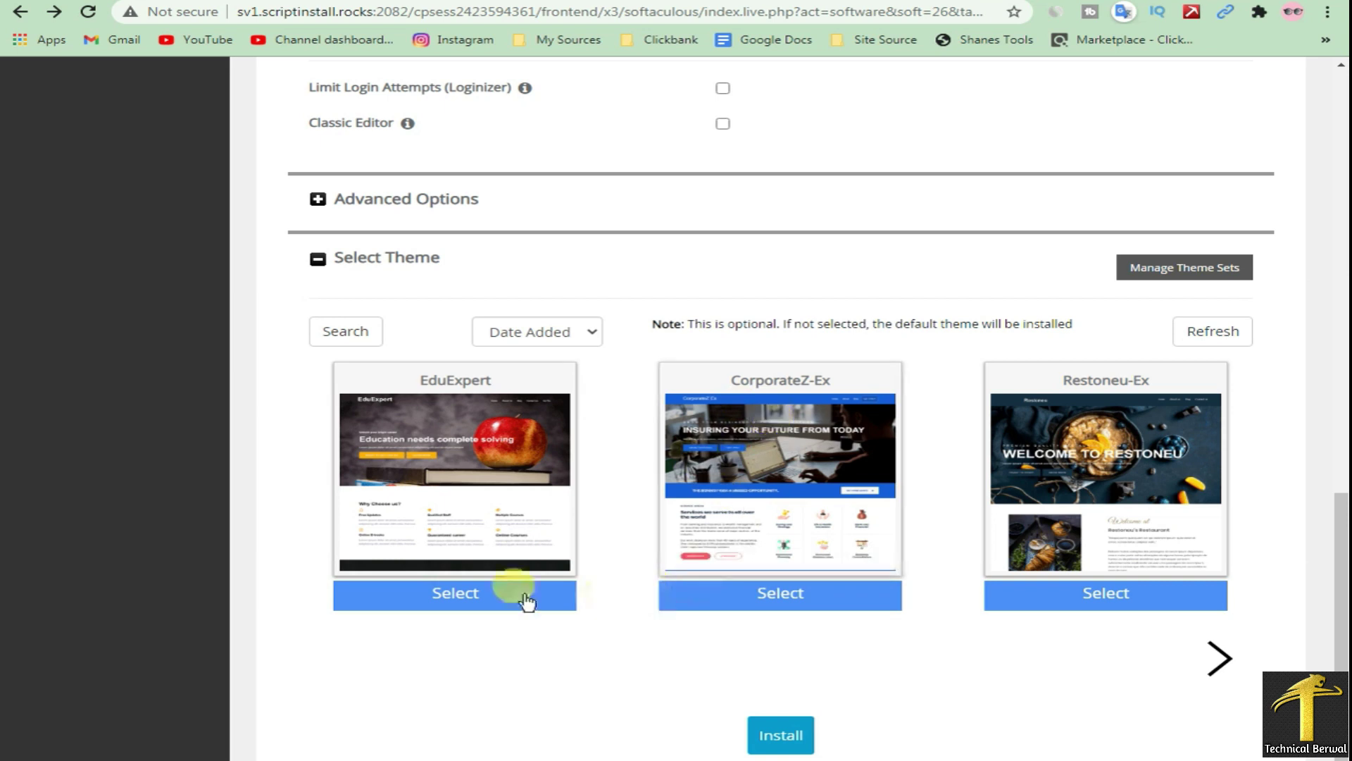
click(775, 593)
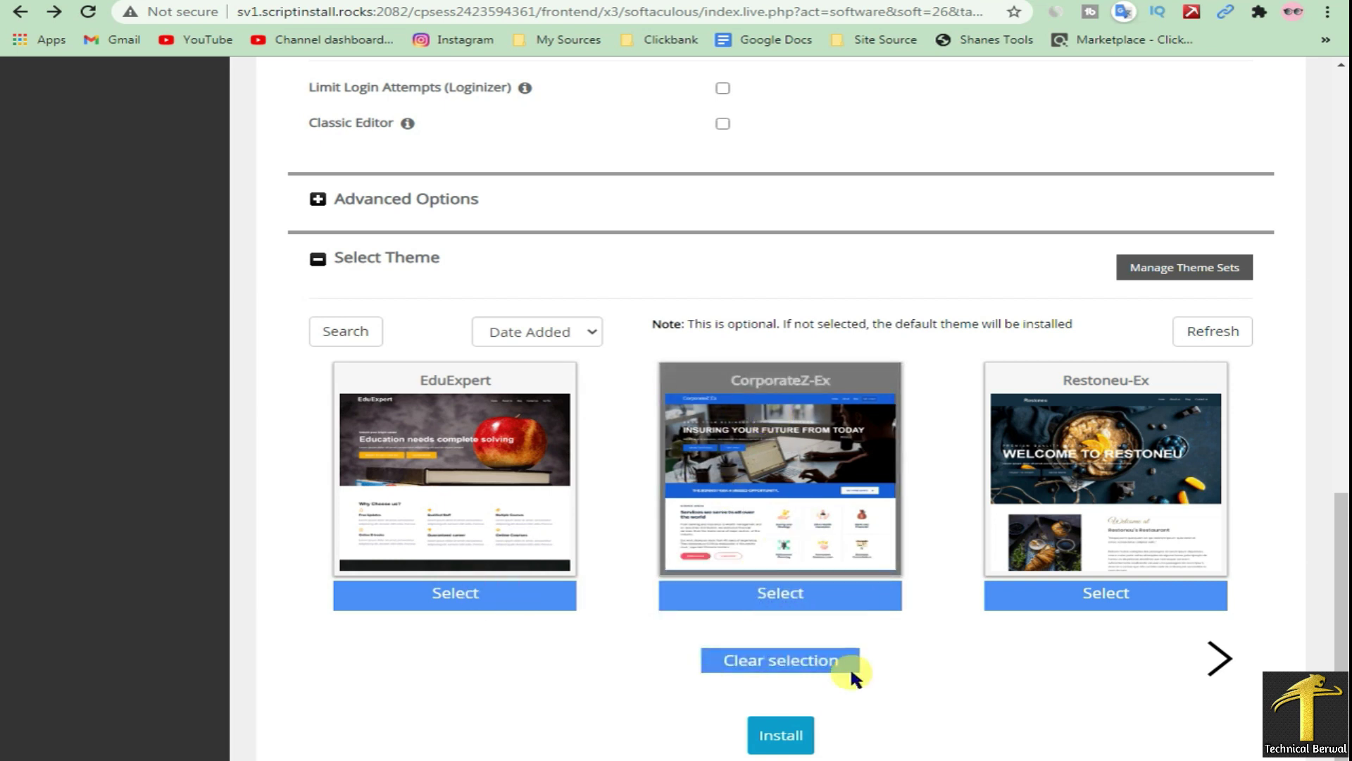
scroll(782, 658, down, 1)
click(777, 652)
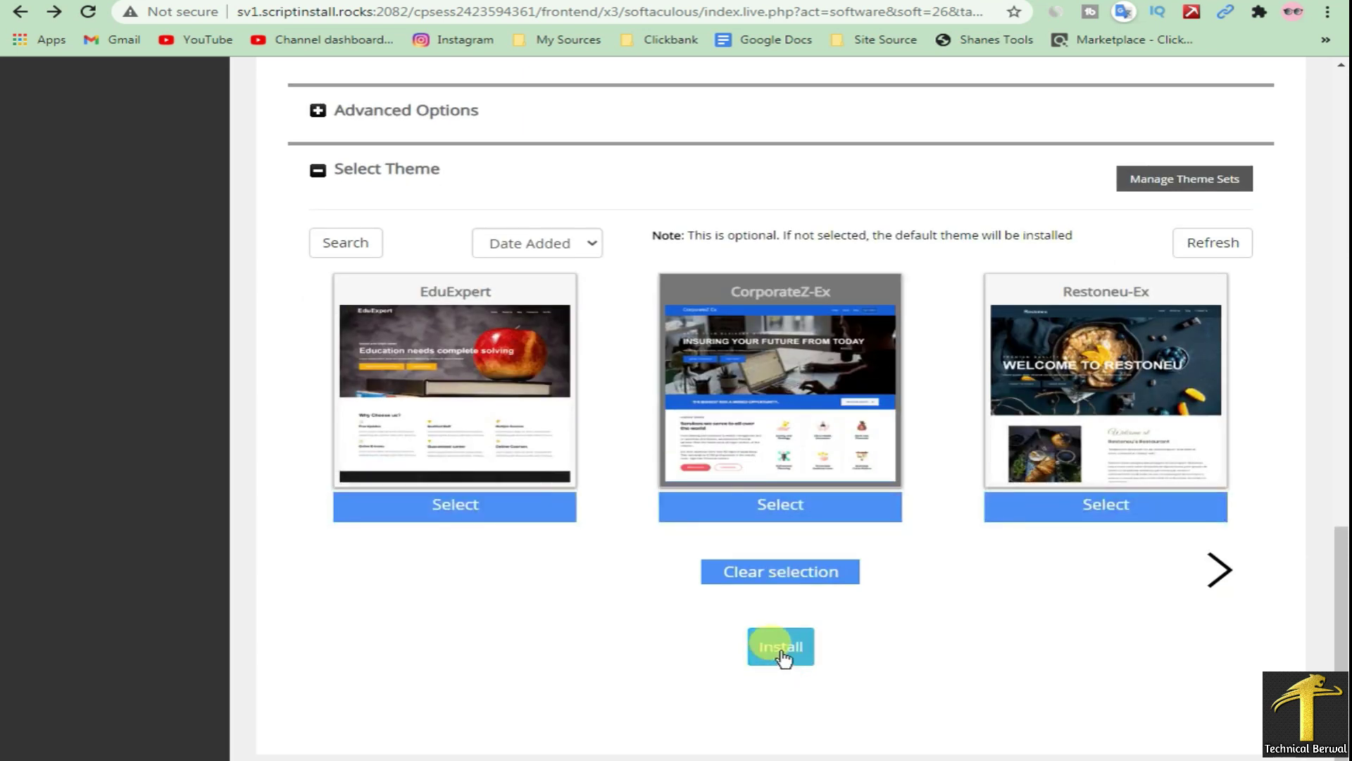
click(784, 657)
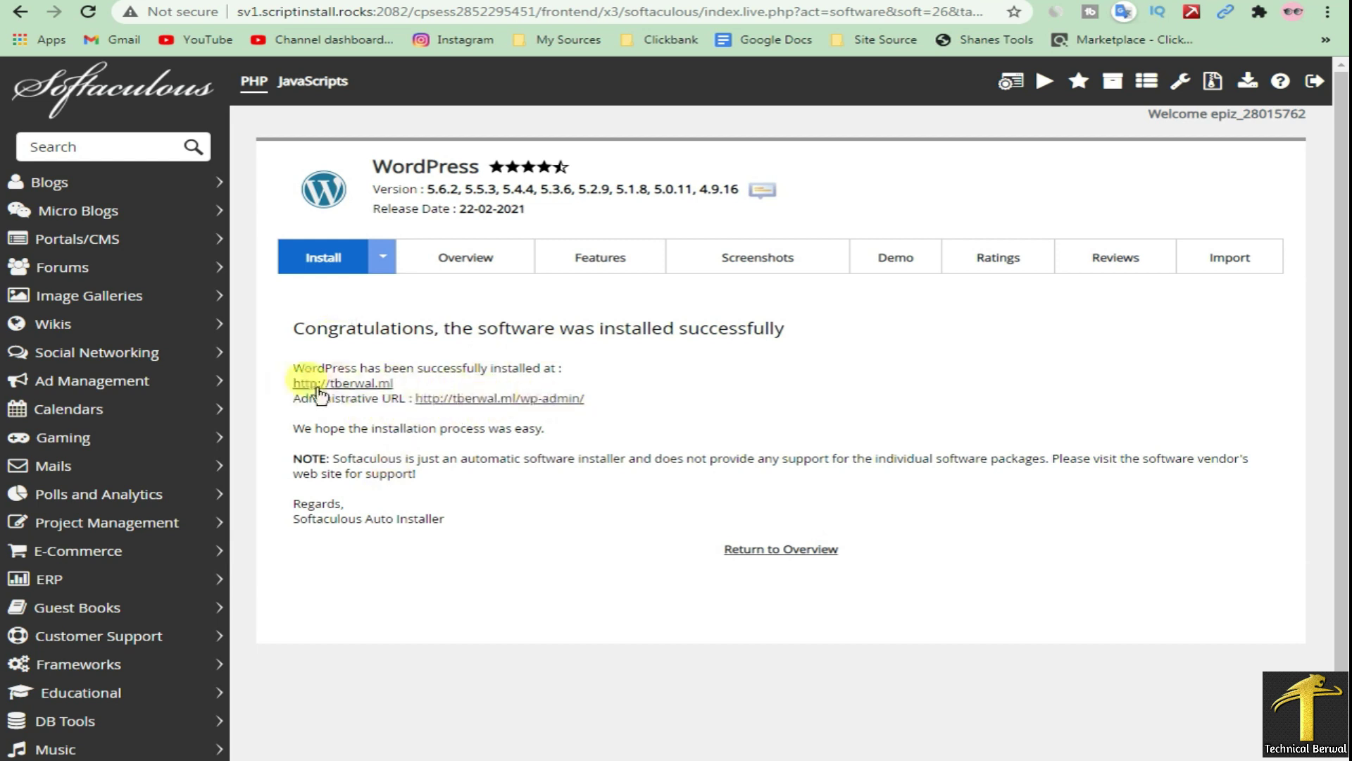
From Current Installations, open the tberwal.ml site in a new browser tab and view it
click(746, 551)
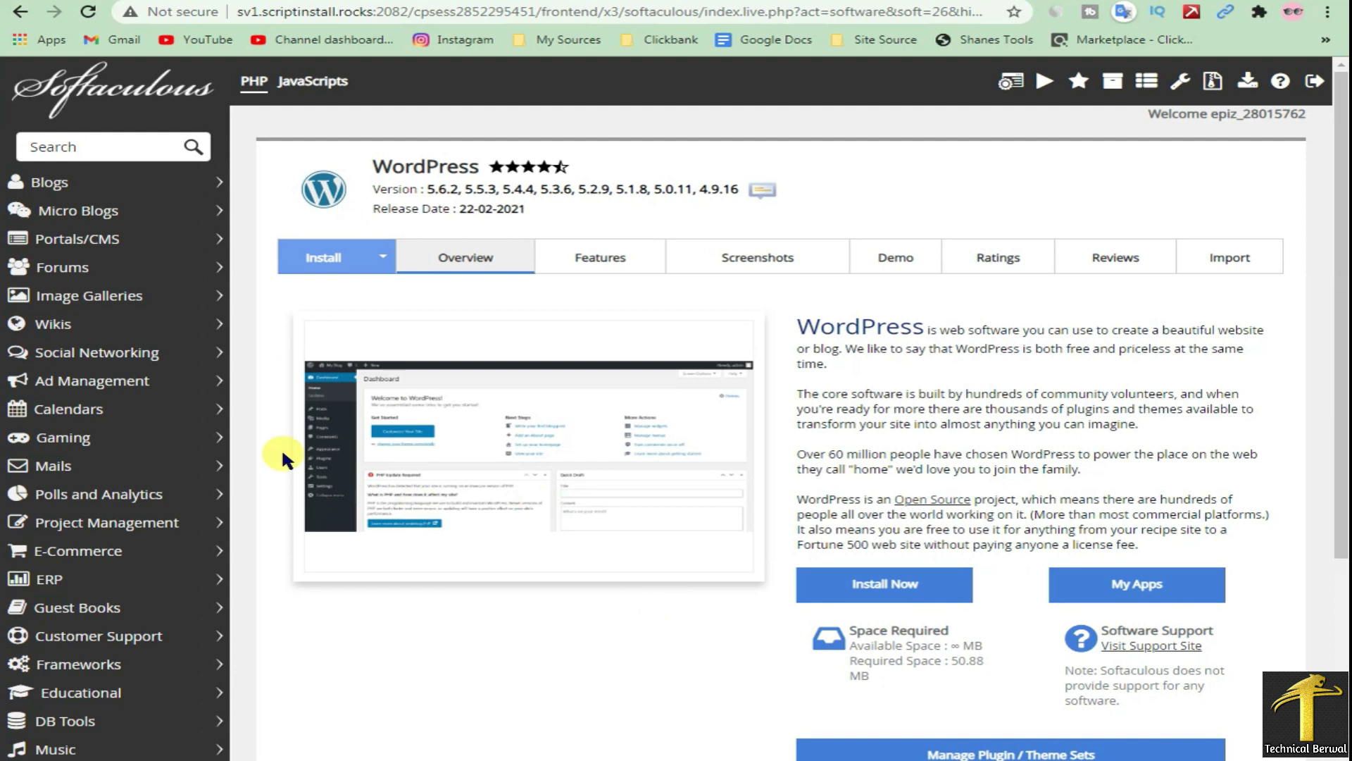
scroll(600, 327, down, 6)
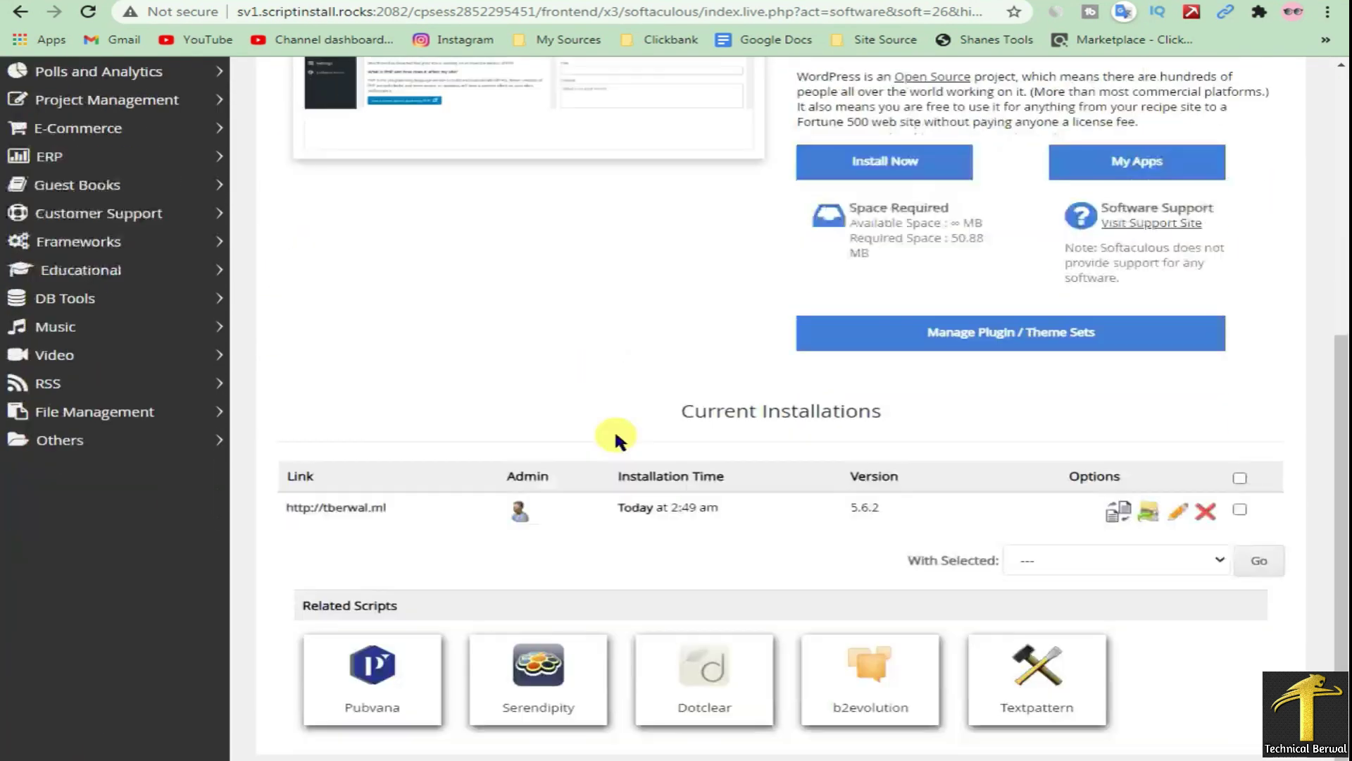
right_click(328, 510)
click(356, 518)
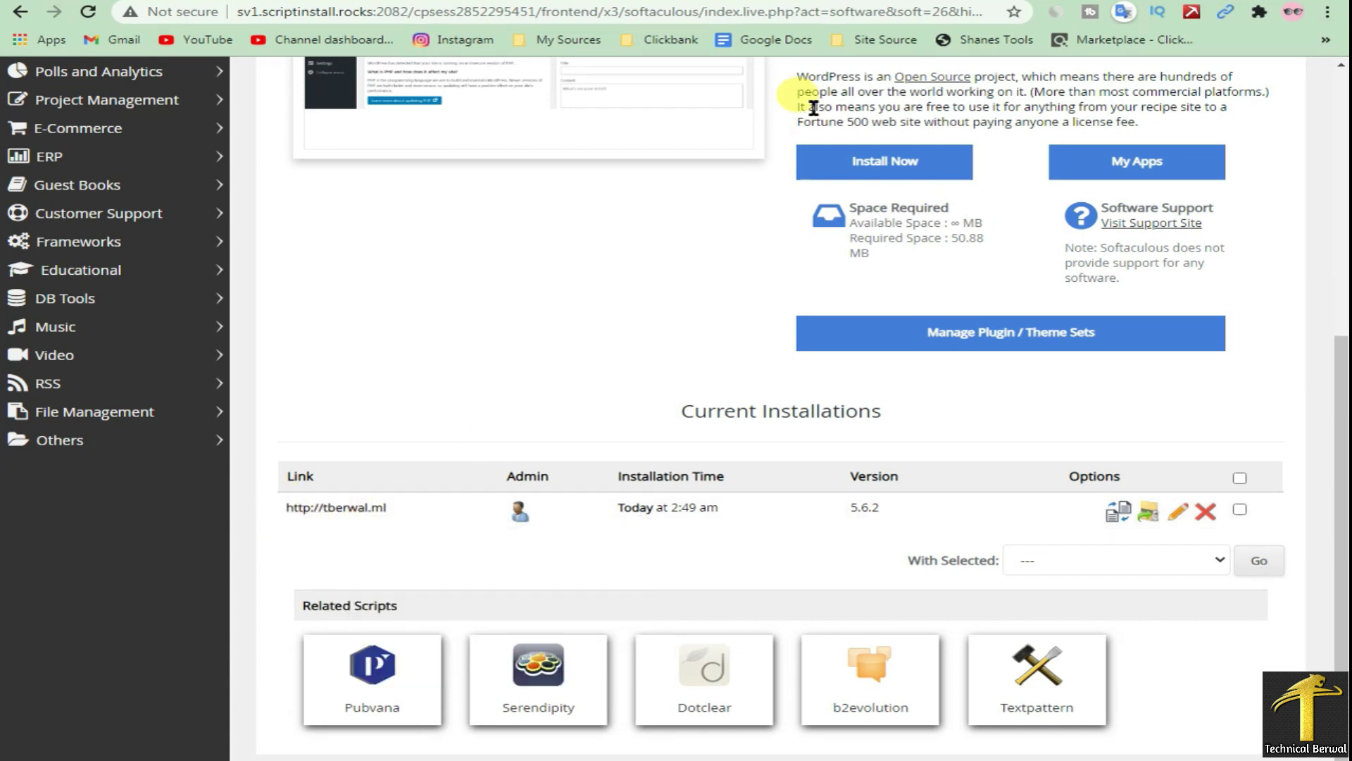
click(1047, 2)
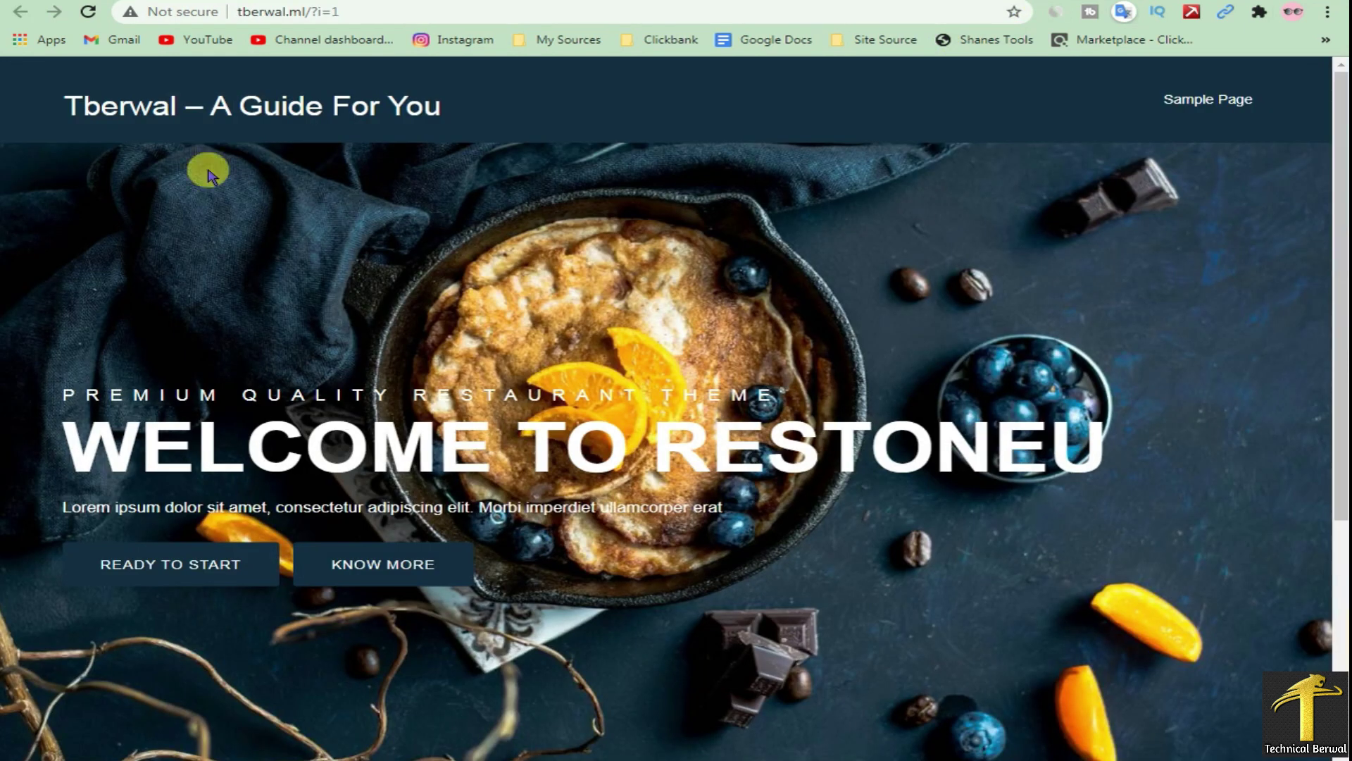
scroll(393, 196, down, 4)
scroll(366, 275, up, 4)
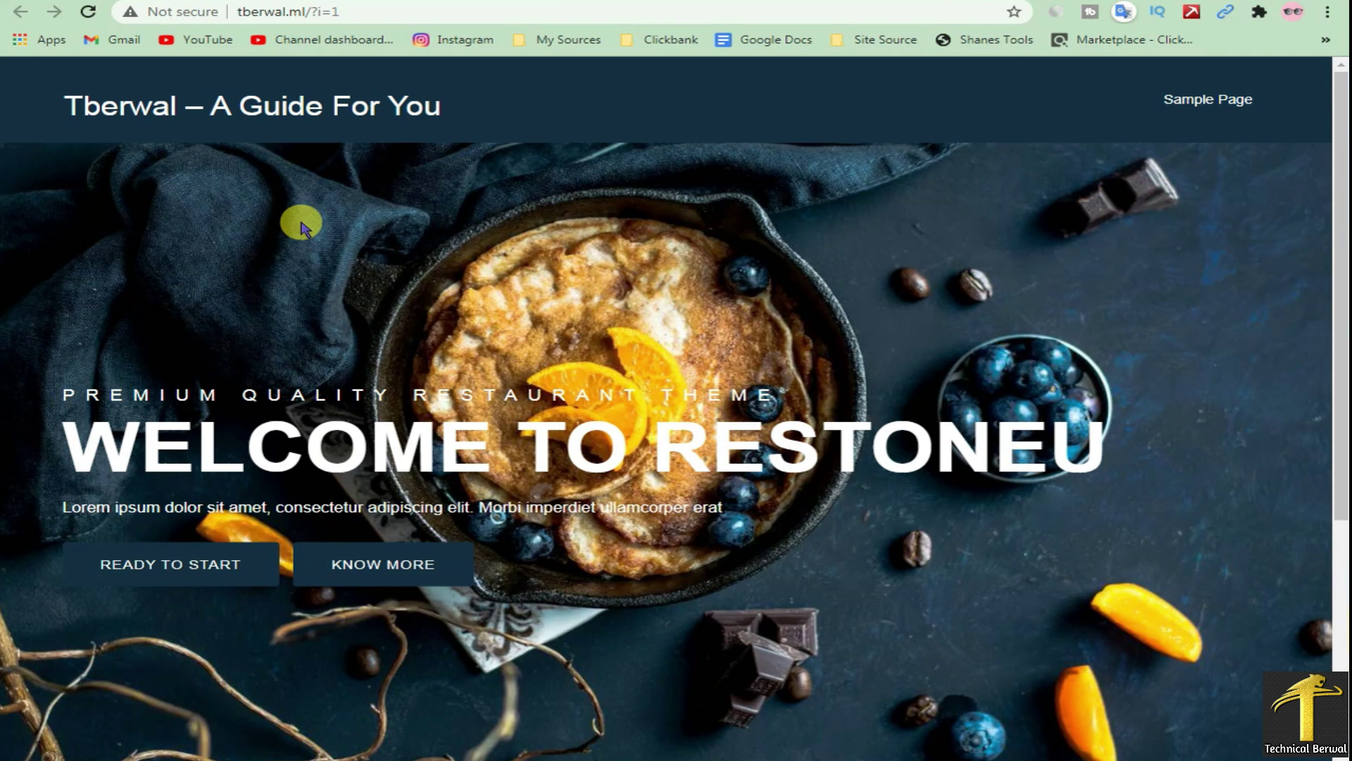
scroll(289, 183, down, 1)
scroll(209, 141, up, 1)
scroll(493, 211, down, 1)
scroll(495, 235, down, 7)
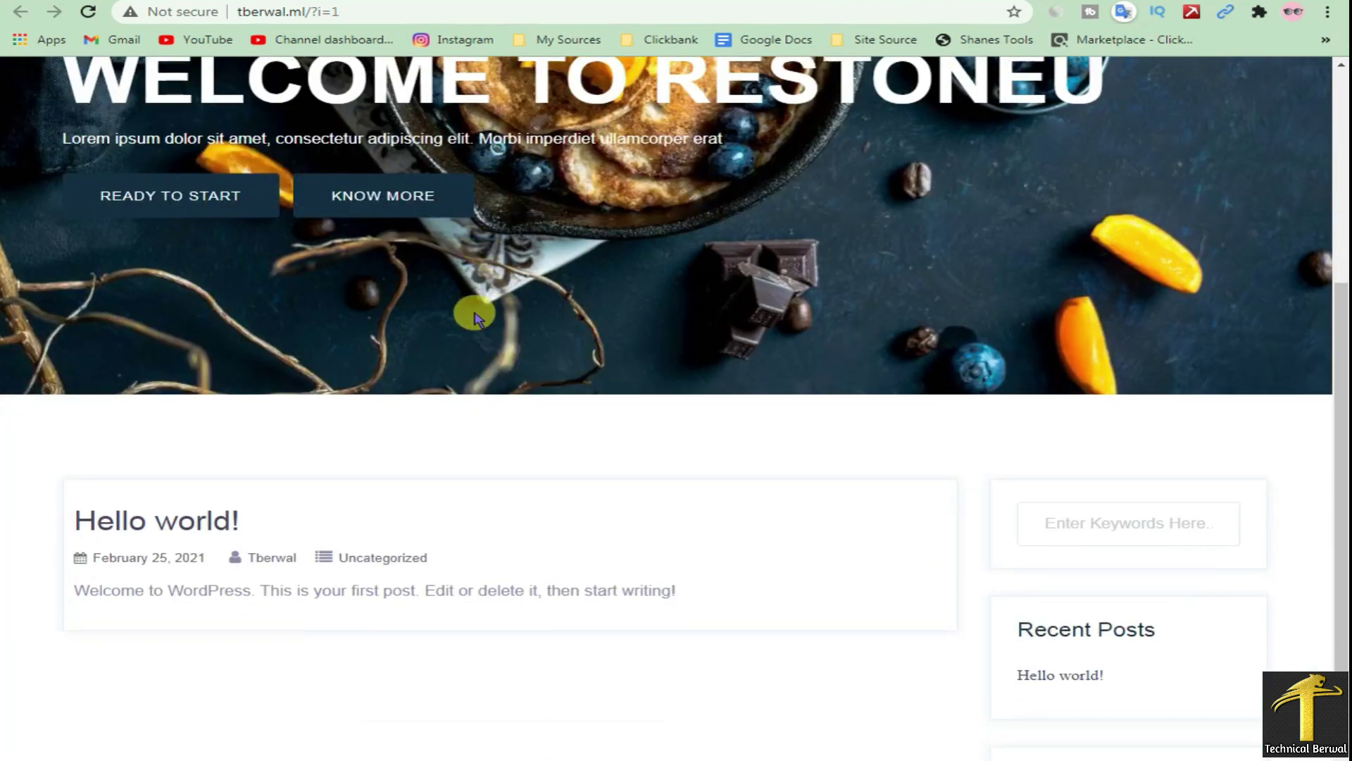
scroll(428, 584, up, 7)
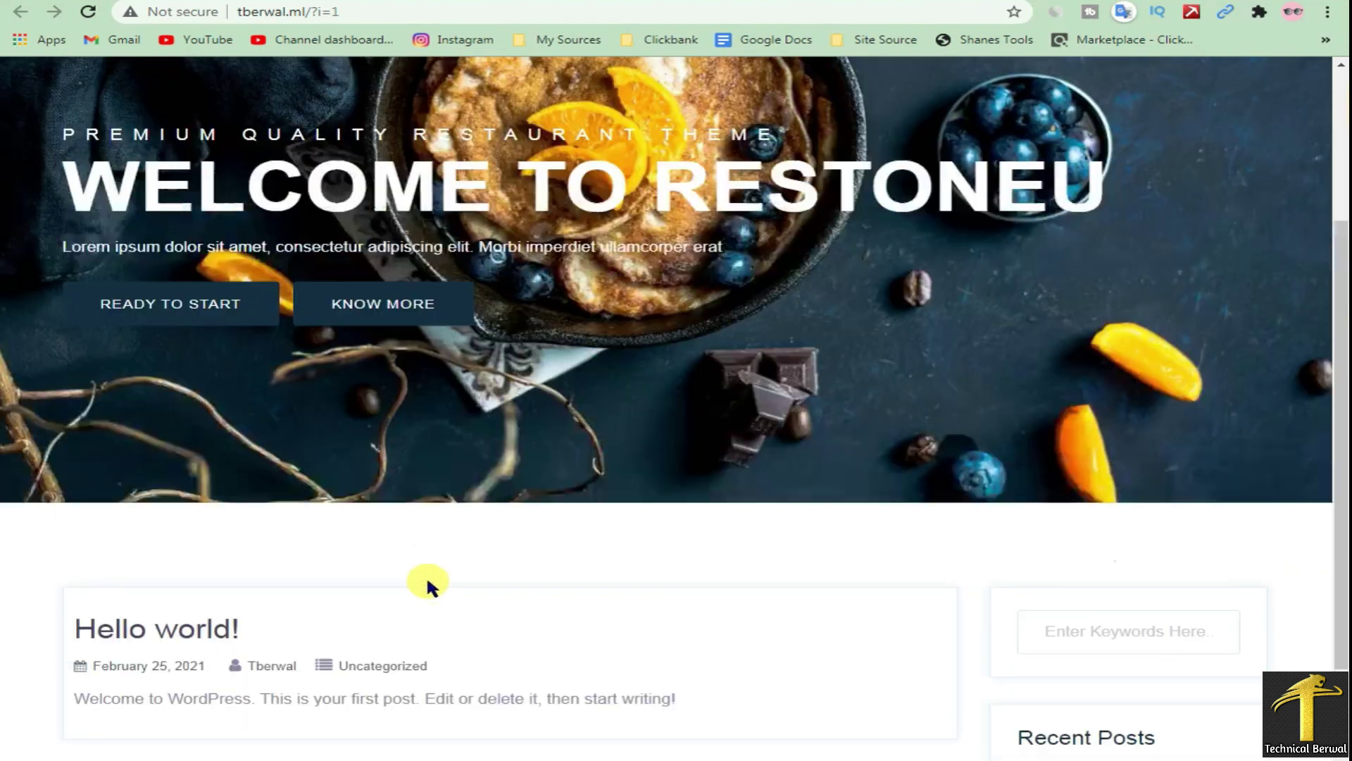
click(353, 11)
click(353, 11)
Replace ?i=1 with wp-admin/ in the address to load the tberwal.ml login page
drag(572, 15, 532, 15)
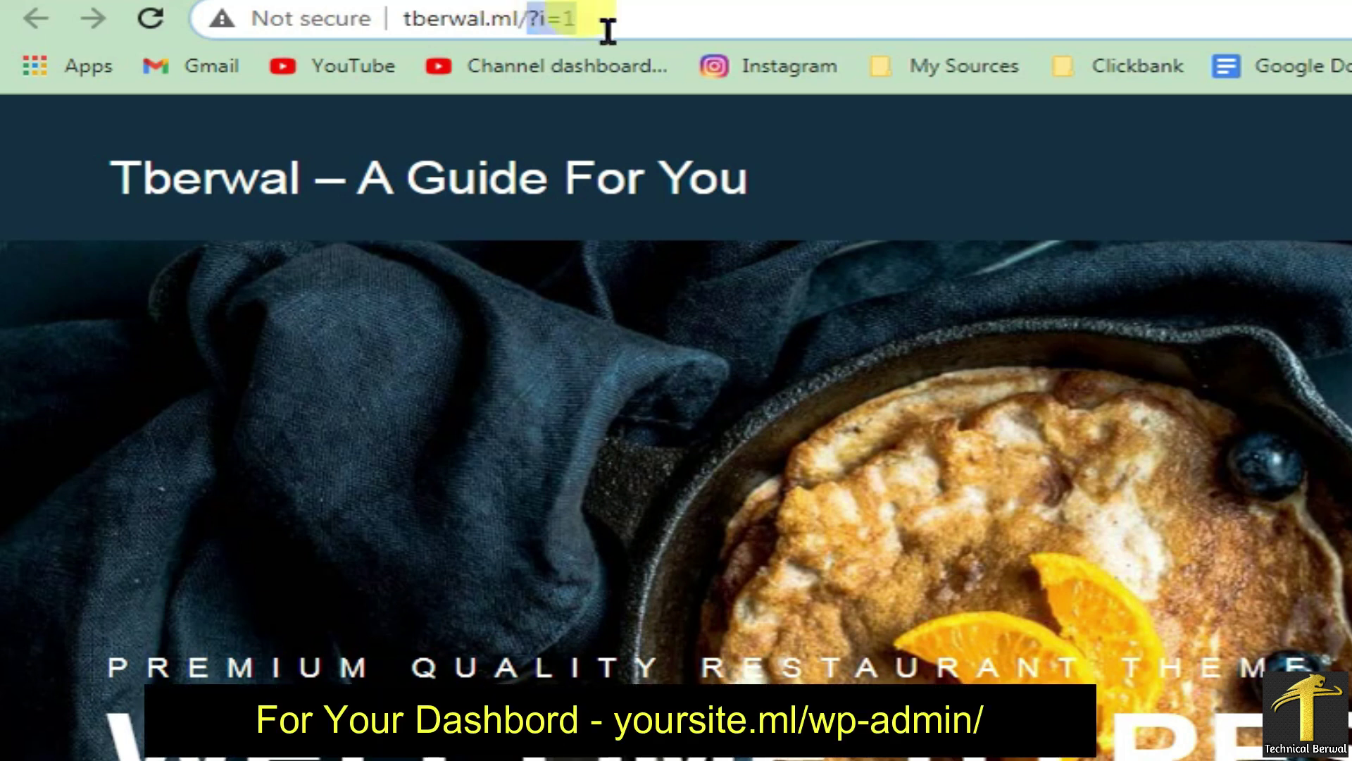
text(wa)
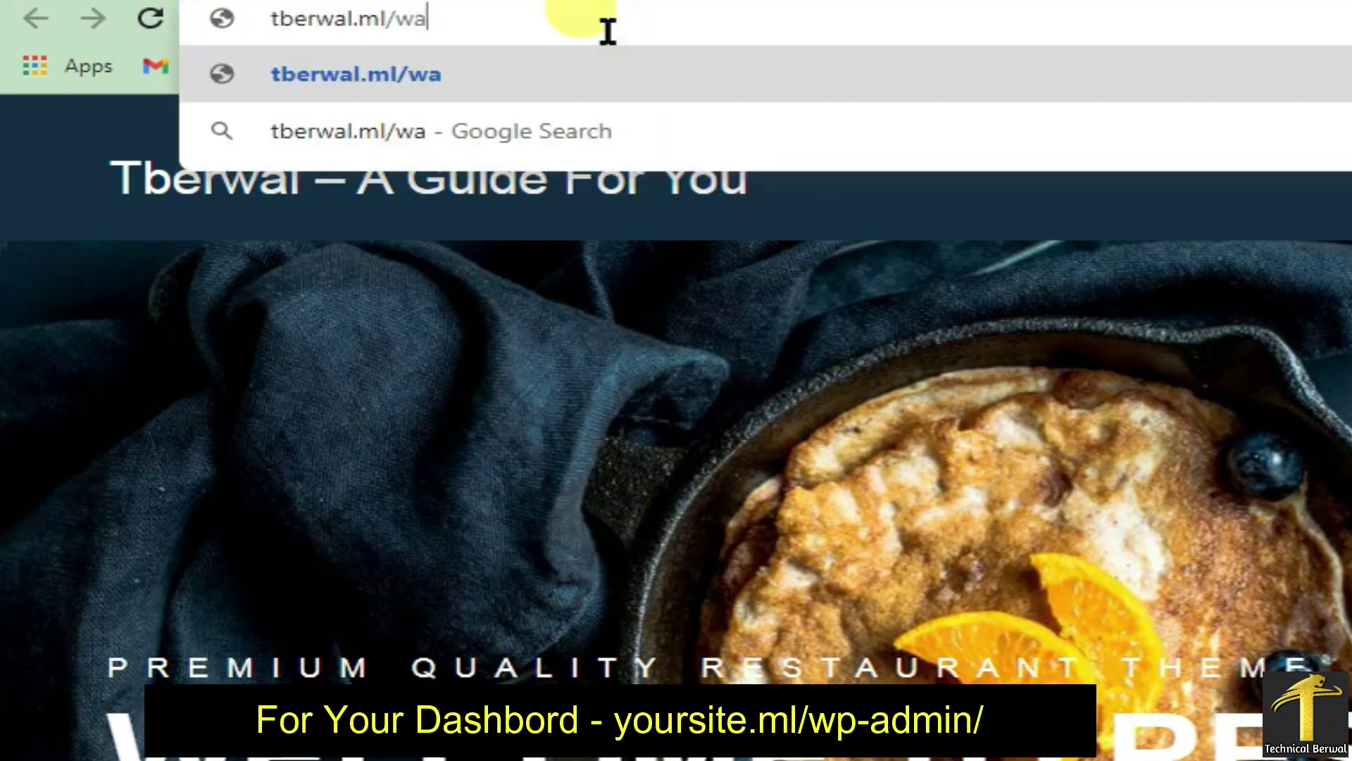
key(BackSpace)
text(p-)
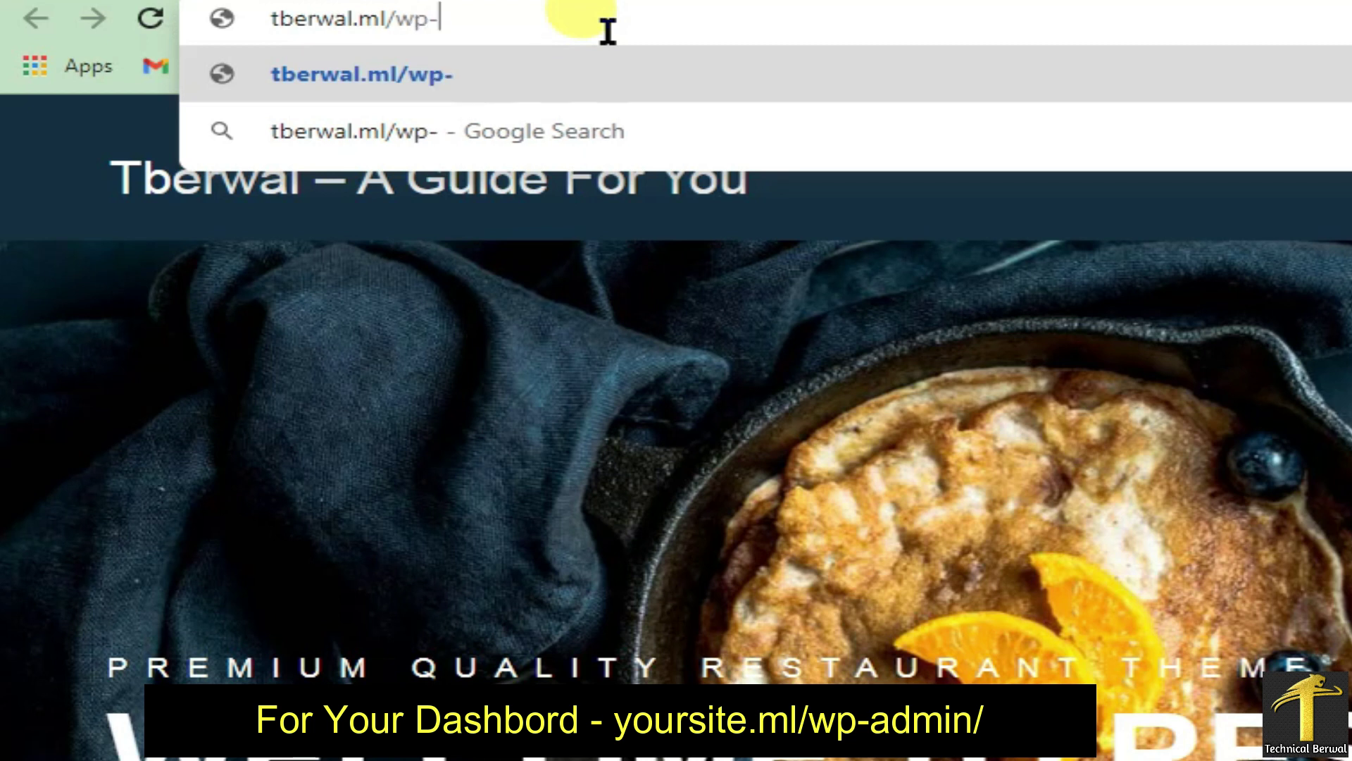
text(adm)
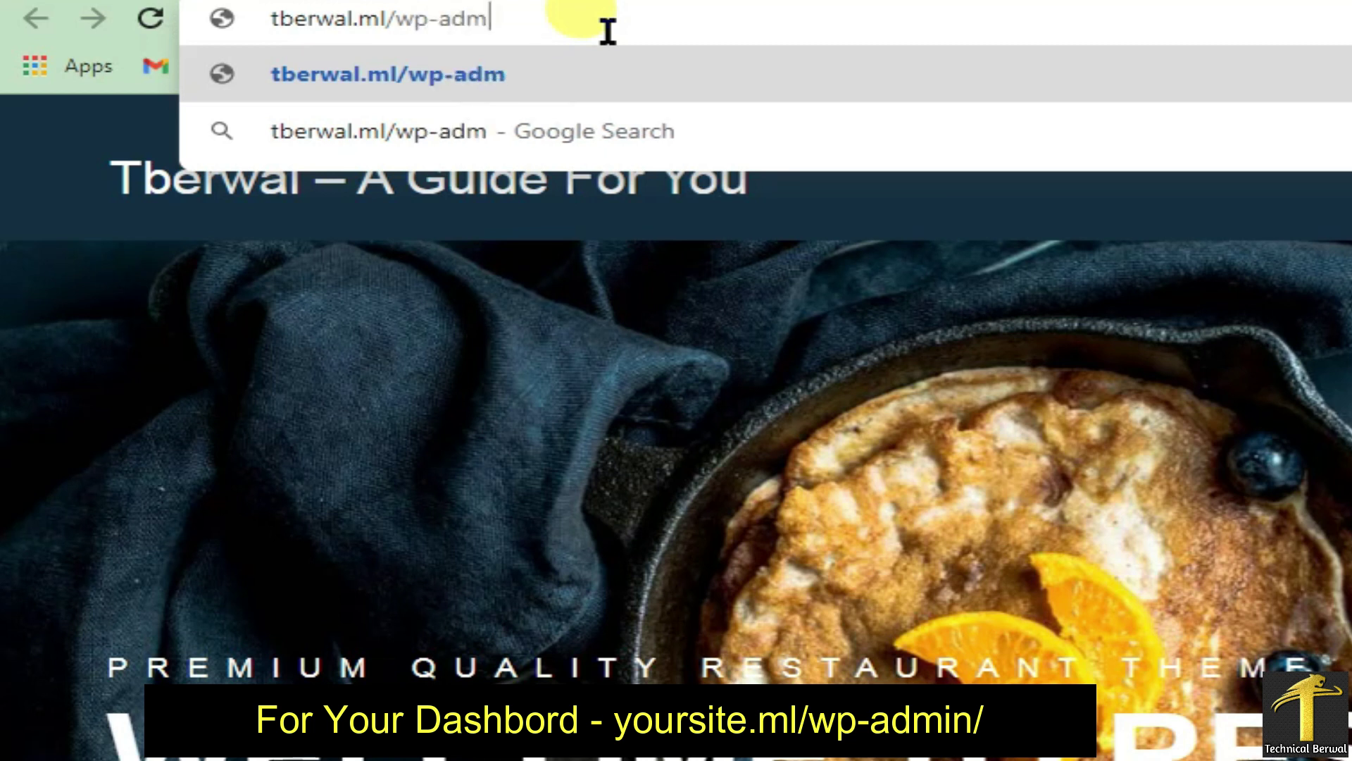
text(in/)
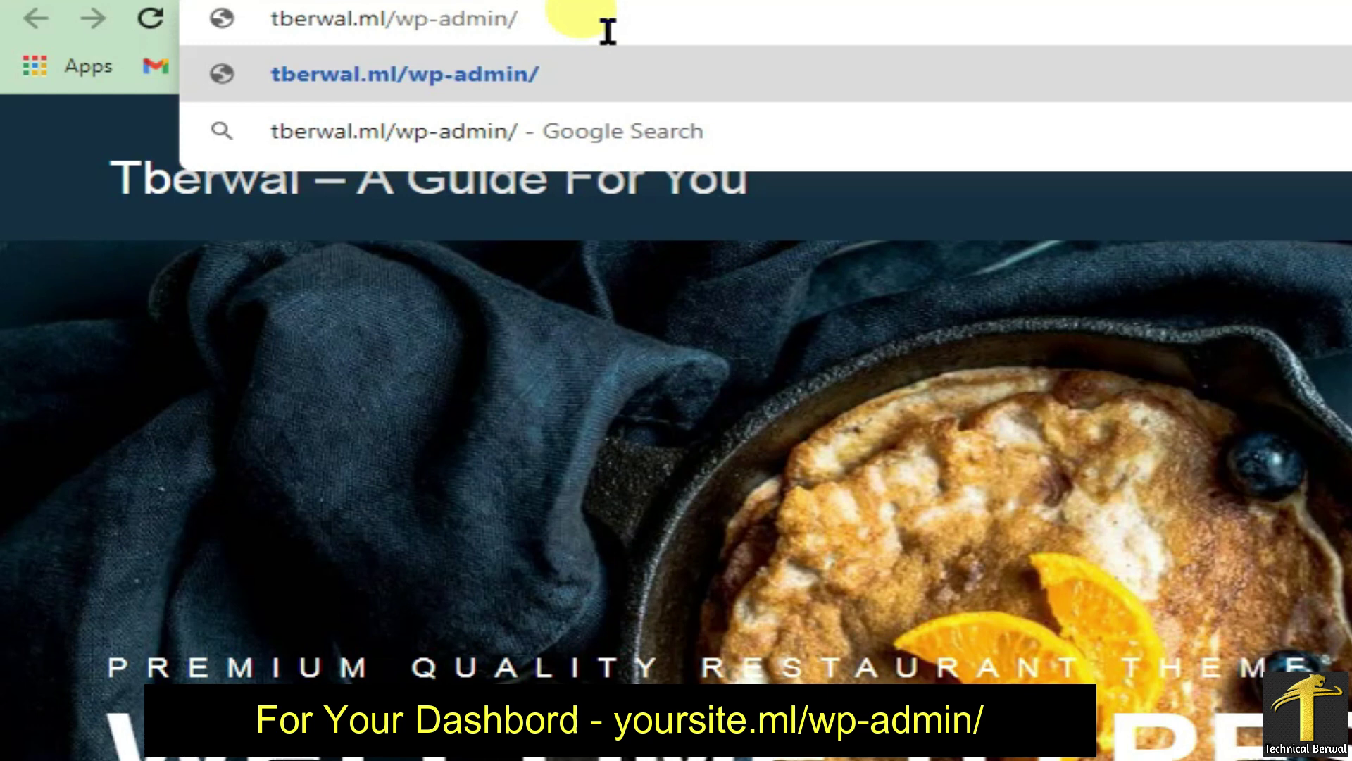
key(Return)
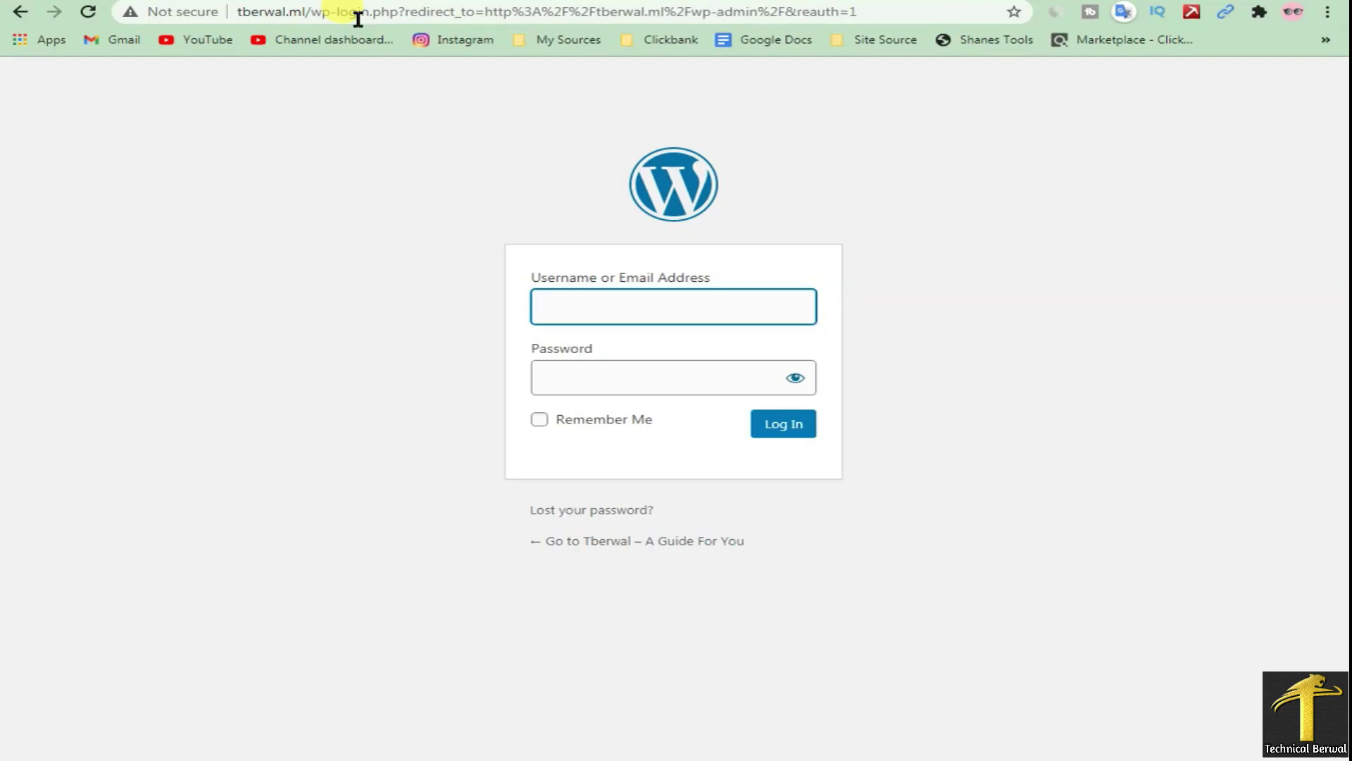
Enter the administrator's username and password in the login form
text(Tbral)
key(BackSpace)
key(BackSpace)
text(wa)
key(BackSpace)
key(BackSpace)
key(BackSpace)
text(wal)
key(Tab)
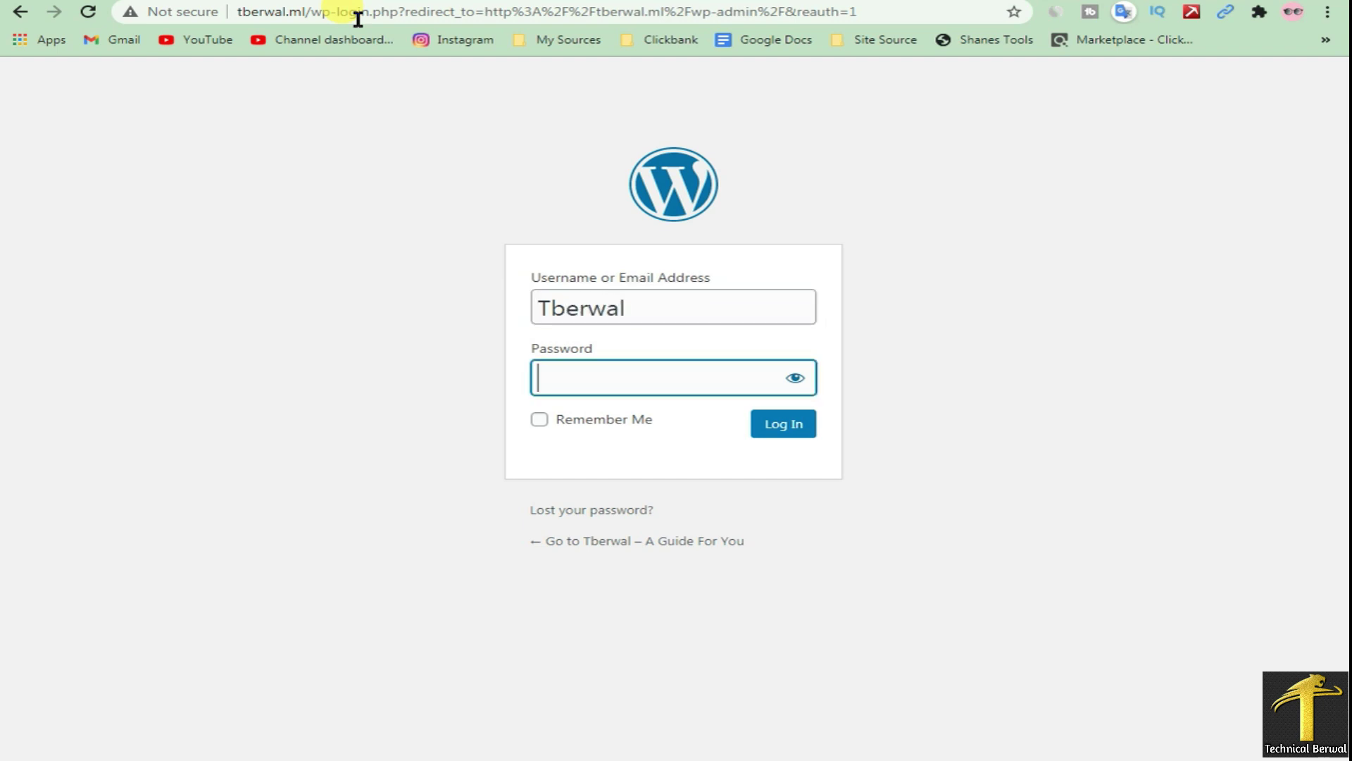
text(•••••••••)
Log in with Remember Me ticked and save the password in Chrome
click(540, 420)
click(783, 426)
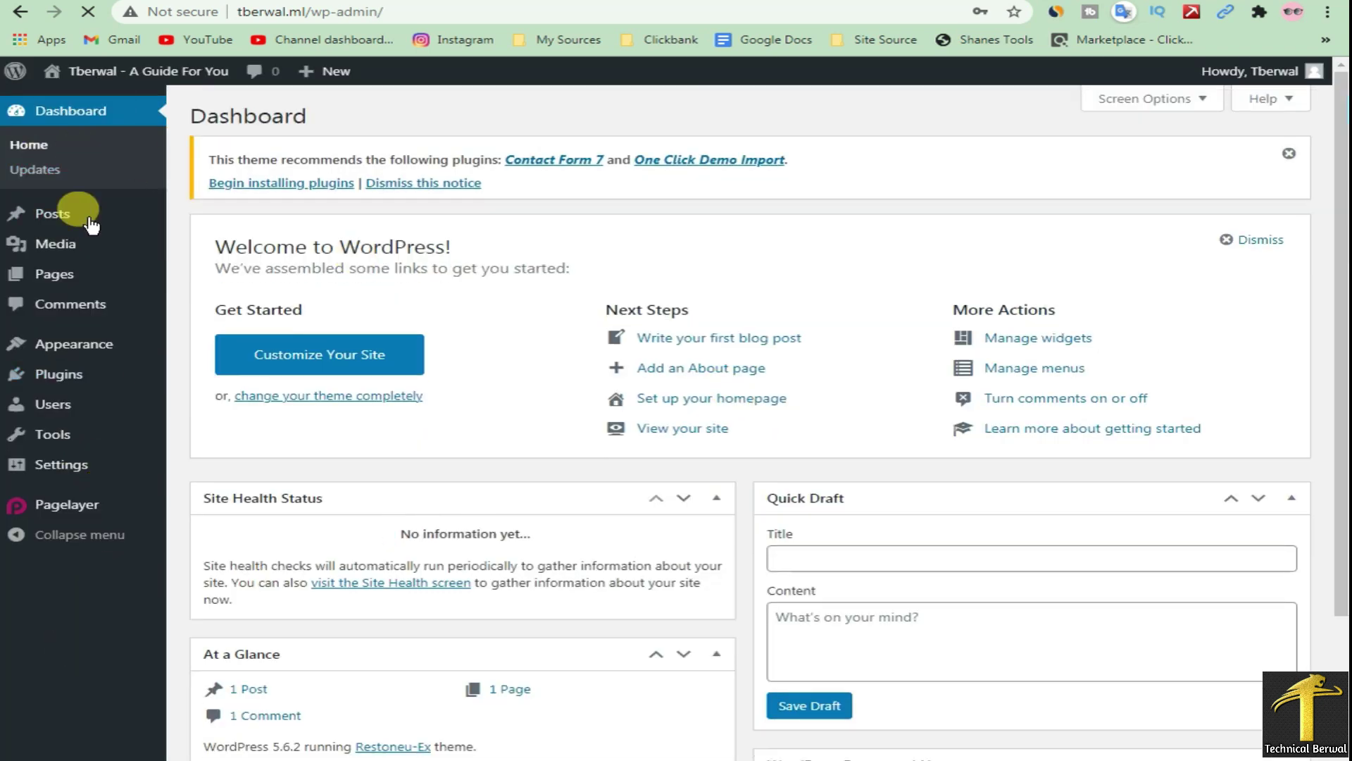
mouse_move(54, 221)
click(899, 299)
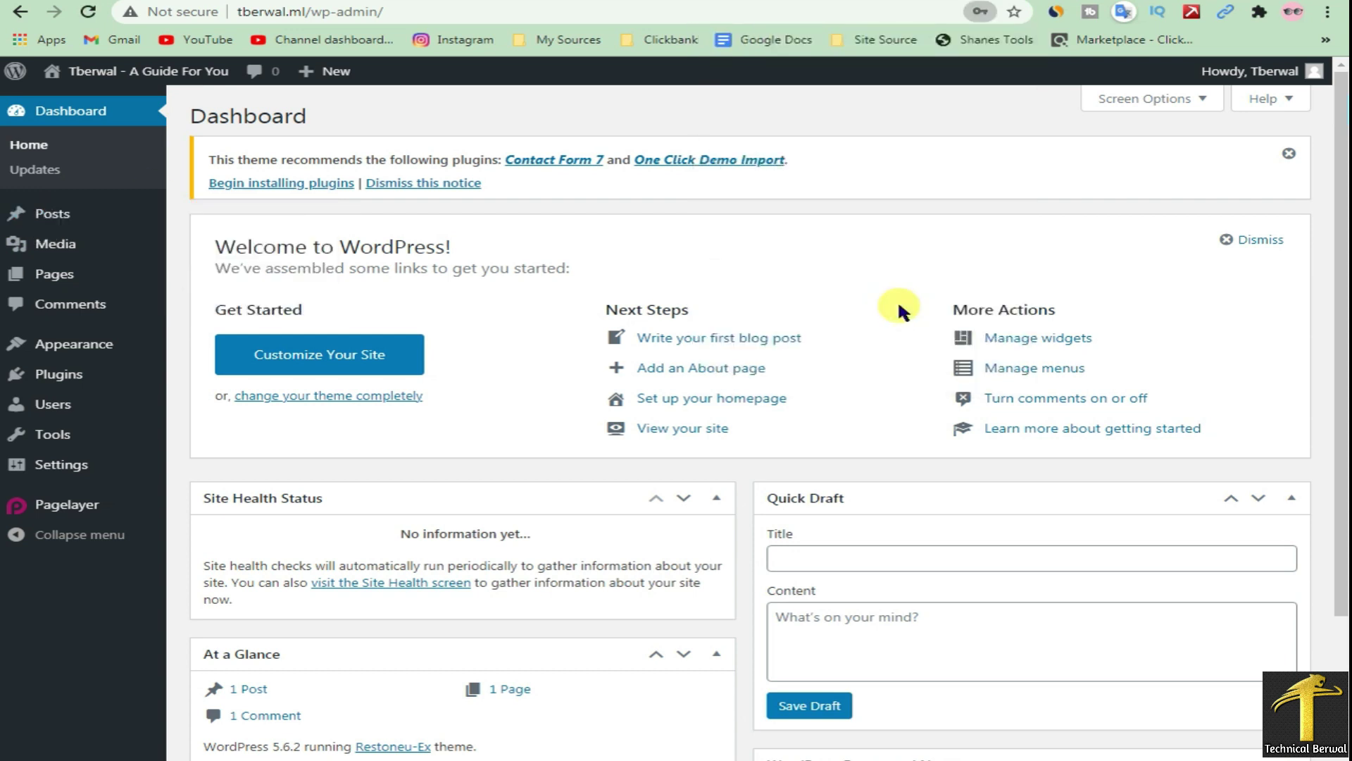
scroll(756, 455, down, 5)
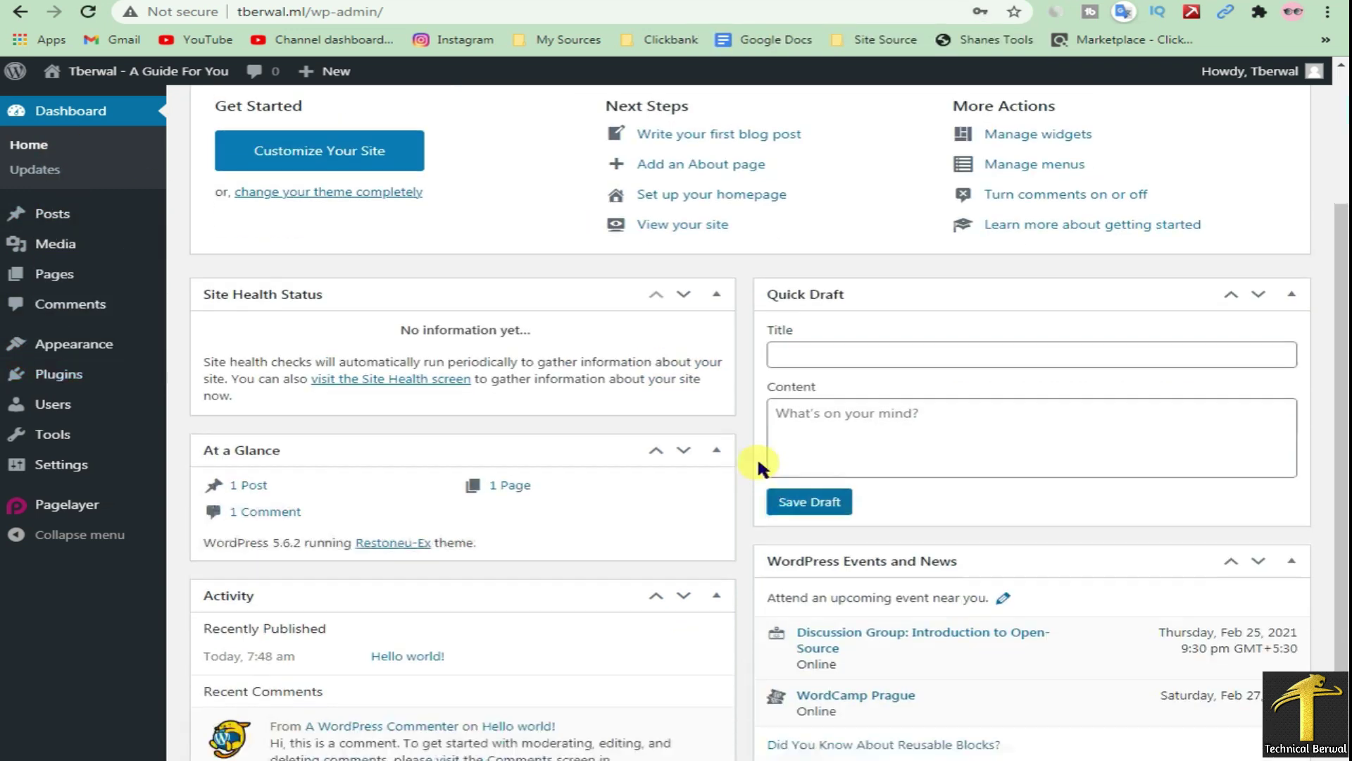
scroll(585, 458, up, 5)
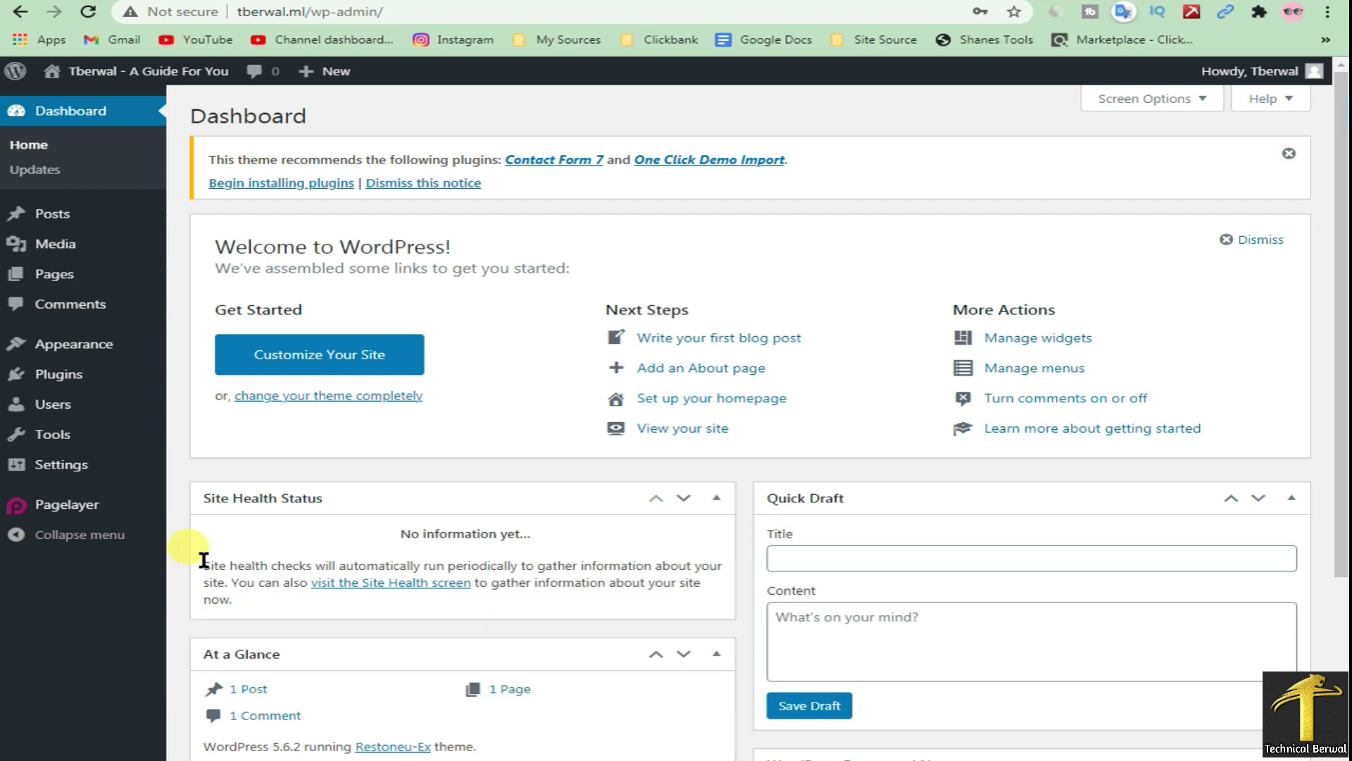
View the live site's front page, then go back to the Dashboard
click(148, 71)
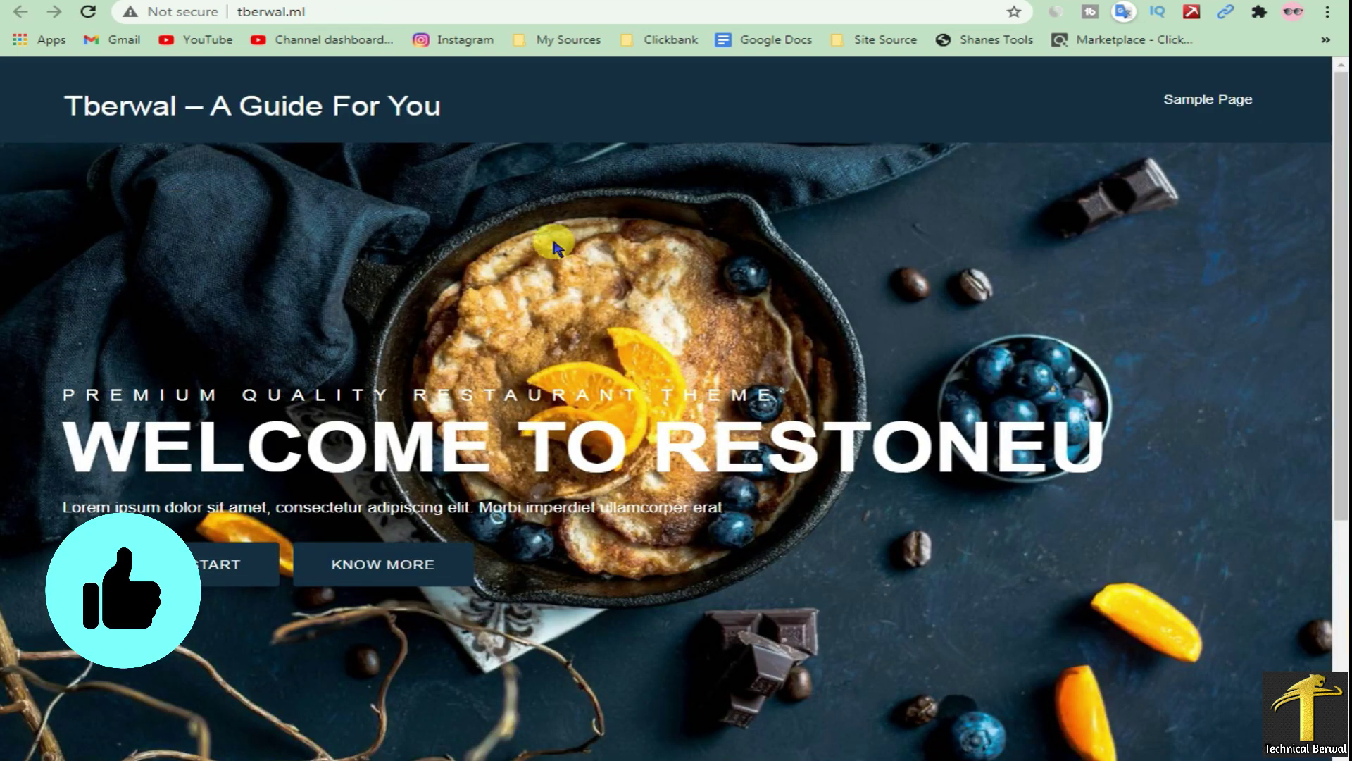
scroll(556, 243, down, 7)
scroll(593, 358, up, 7)
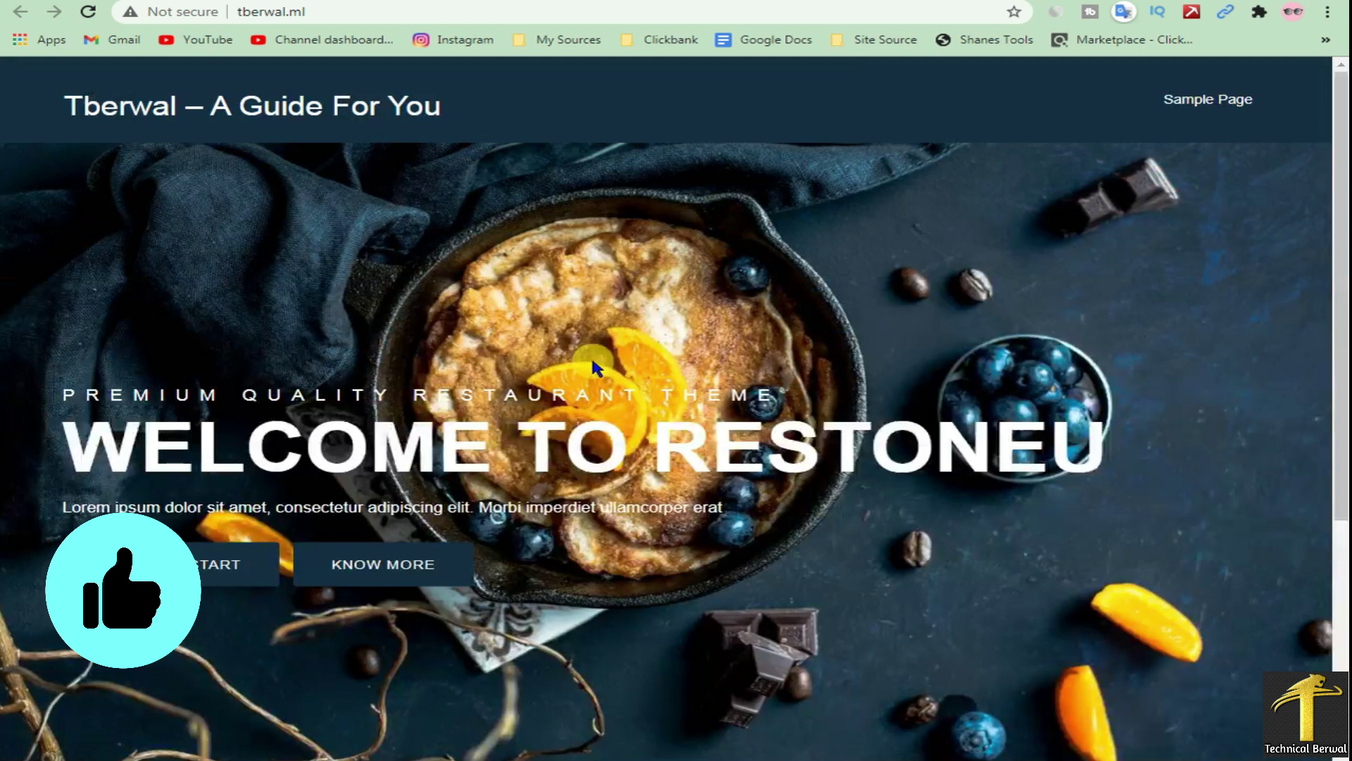
key(alt+Left)
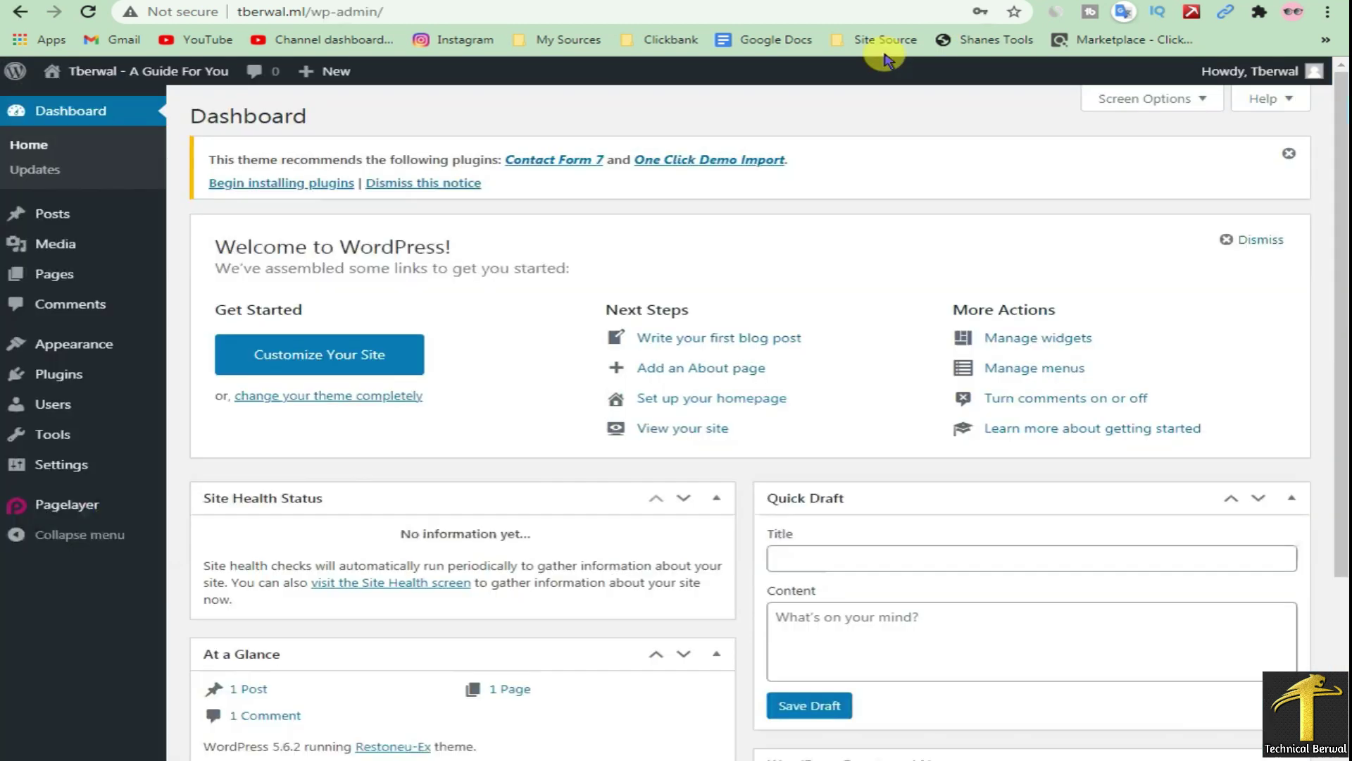